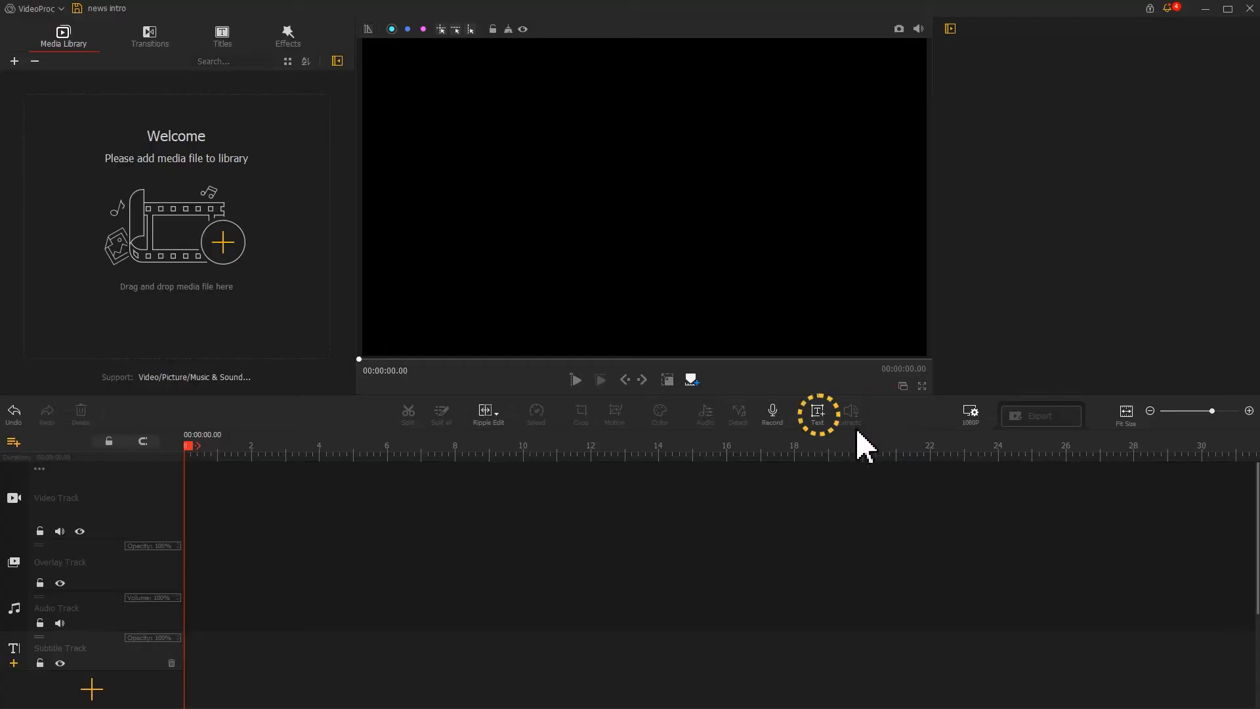
Add a text clip and replace its placeholder text with WORLD.
left_click(819, 418)
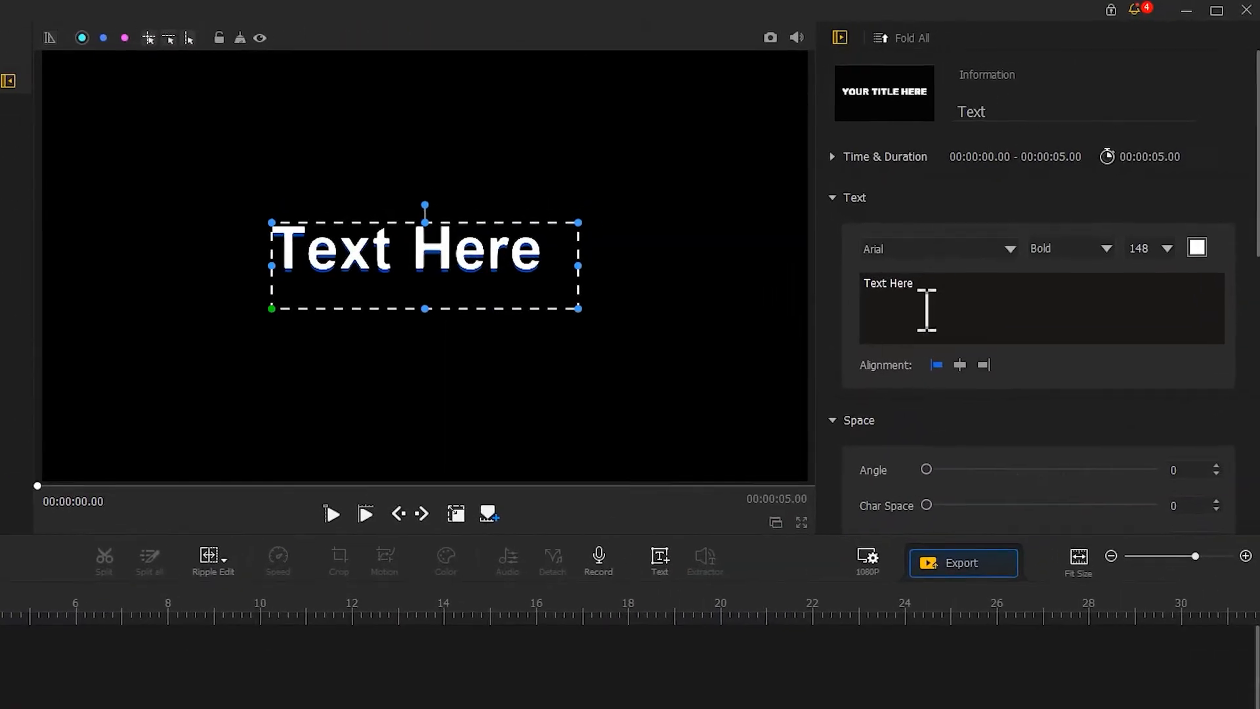
left_click(1014, 216)
key("ctrl+a")
type("WOR")
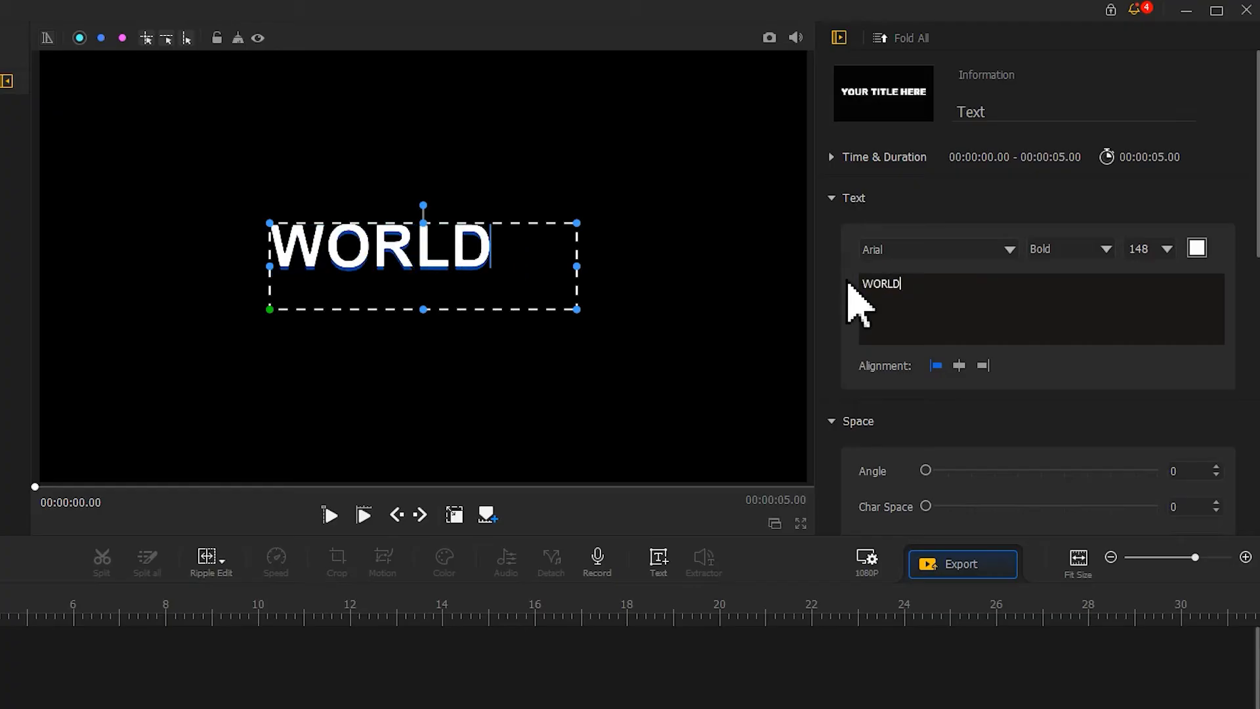
Set the text font to Source Han Sans CN with the Bold style.
left_click(891, 252)
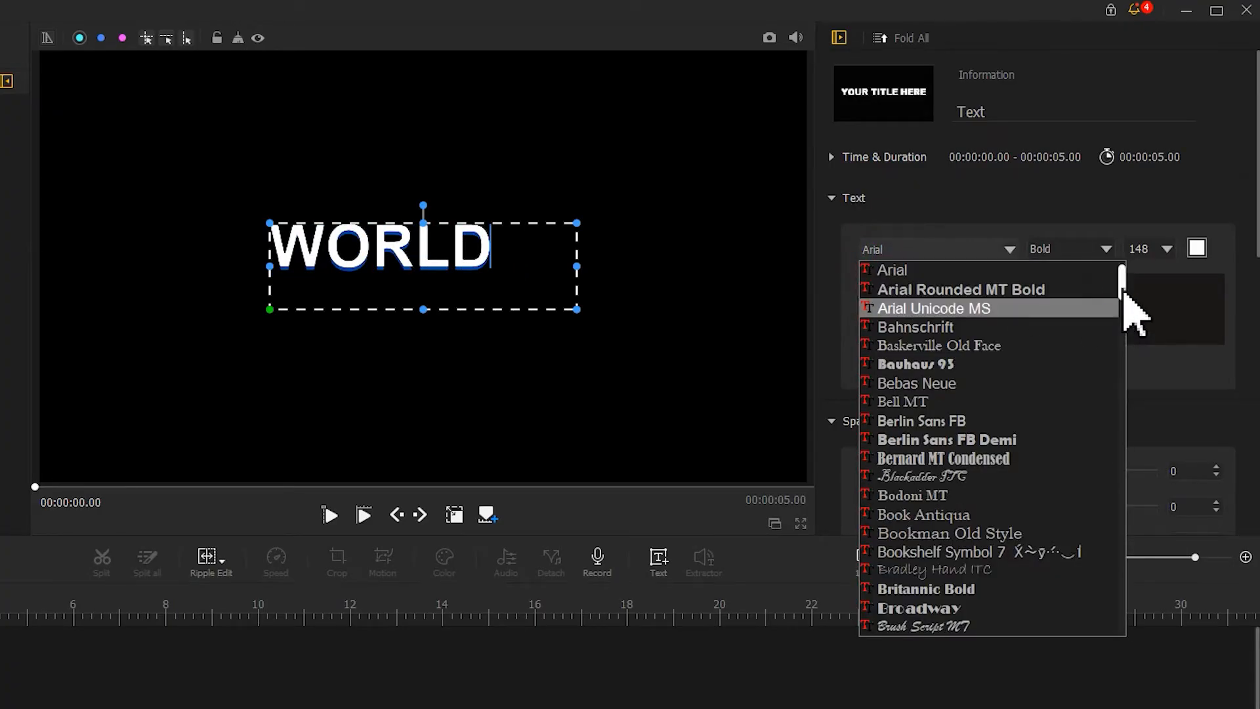
scroll(1120, 367, "down", 5)
scroll(1118, 420, "down", 10)
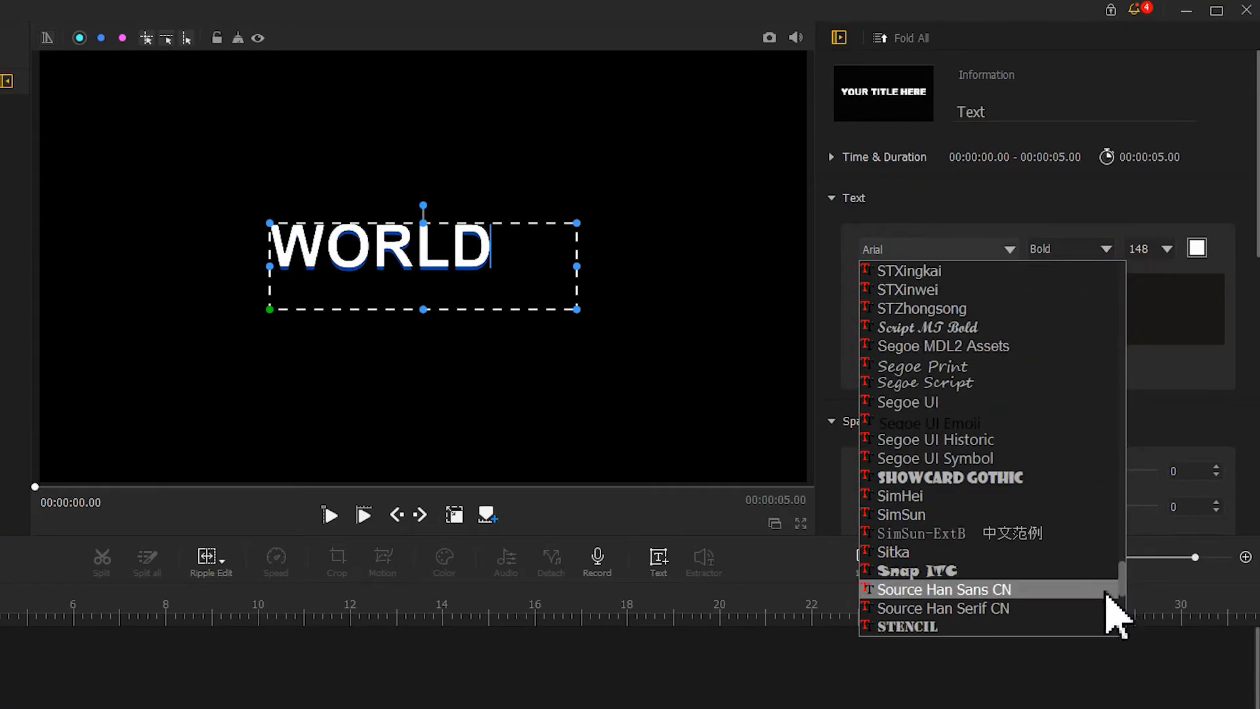
left_click(1069, 591)
left_click(1062, 260)
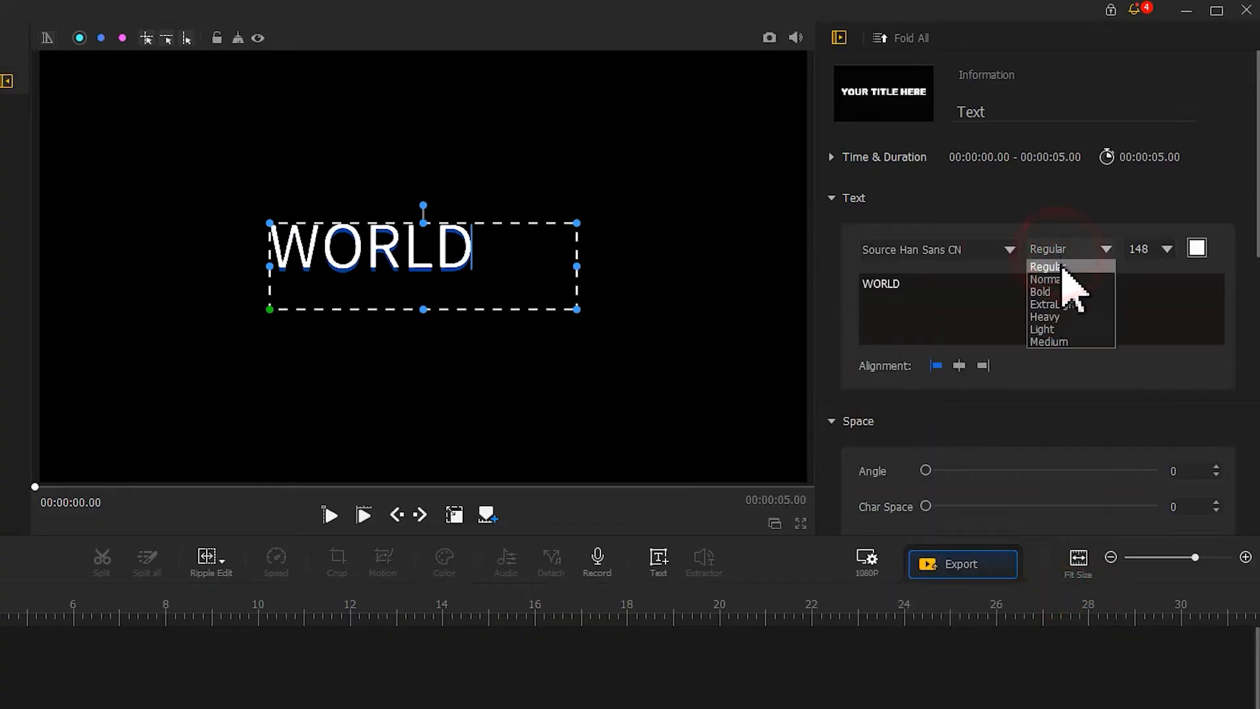
left_click(1060, 292)
Set the character spacing to 23 and the font size to 300.
left_click_drag(988, 505, 983, 514)
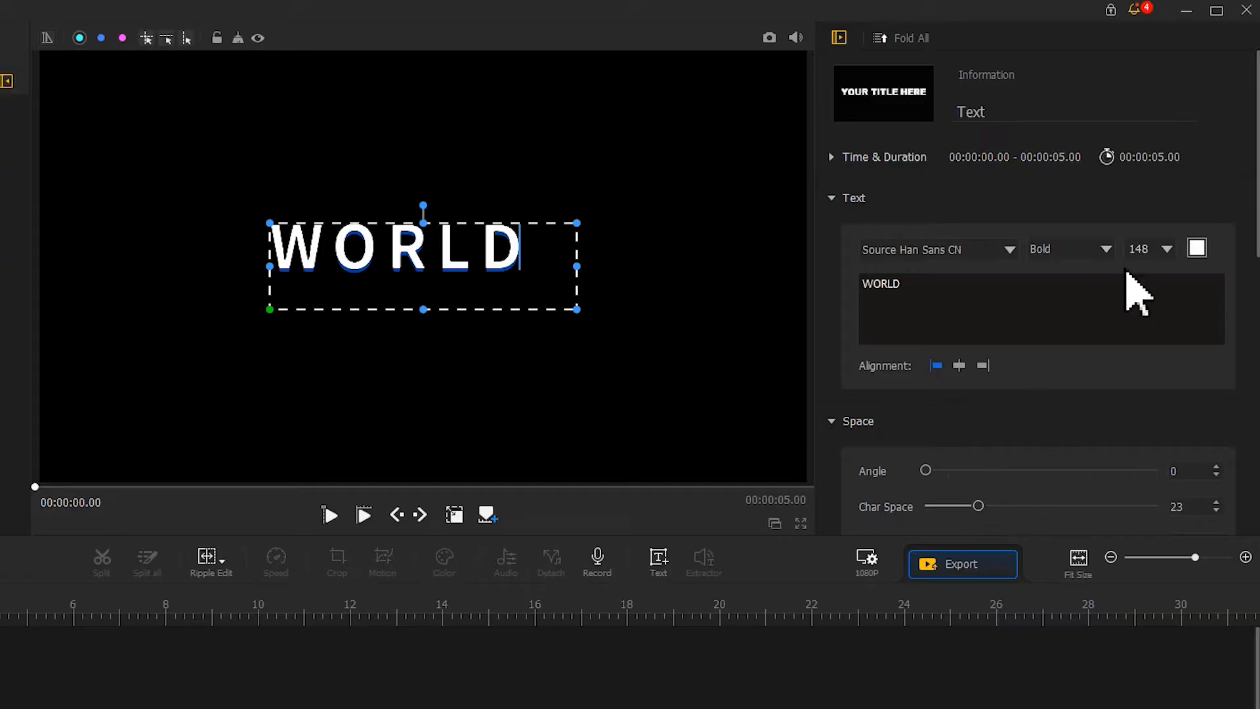
double_click(1139, 249)
type("300")
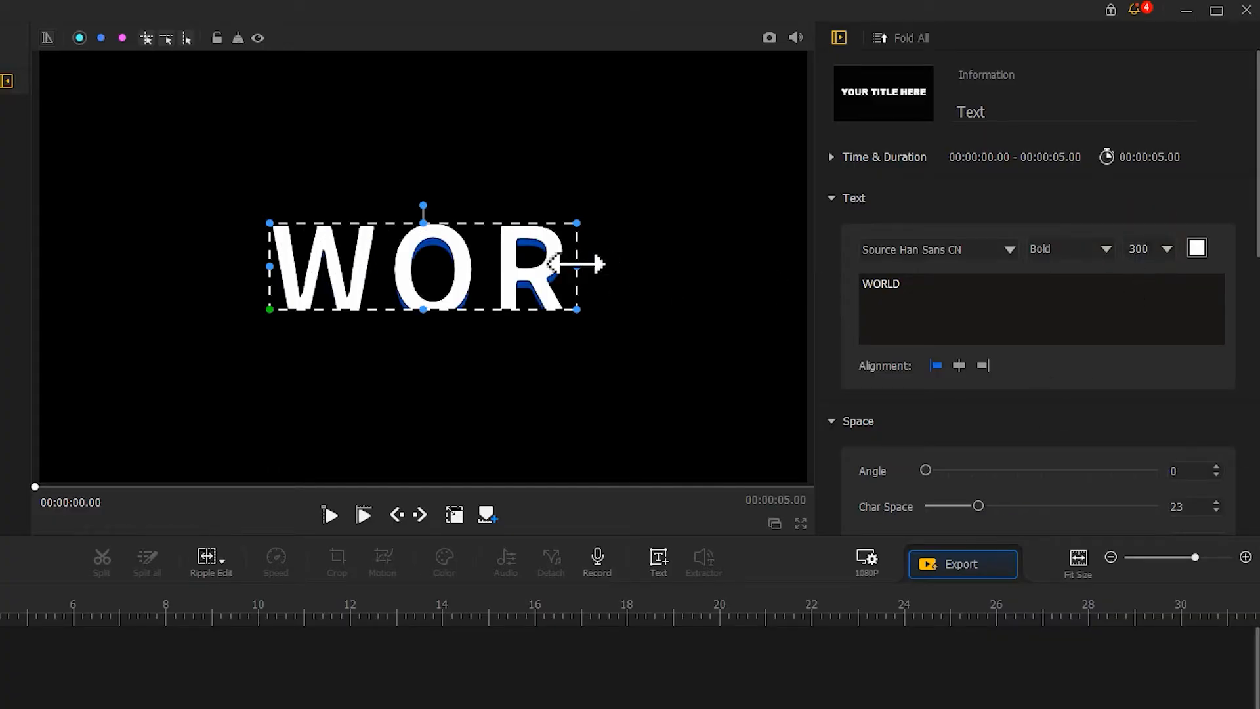
Enlarge and reposition the WORLD text box so it spans the width of the preview frame.
left_click_drag(577, 264, 732, 265)
left_click_drag(759, 219, 840, 190)
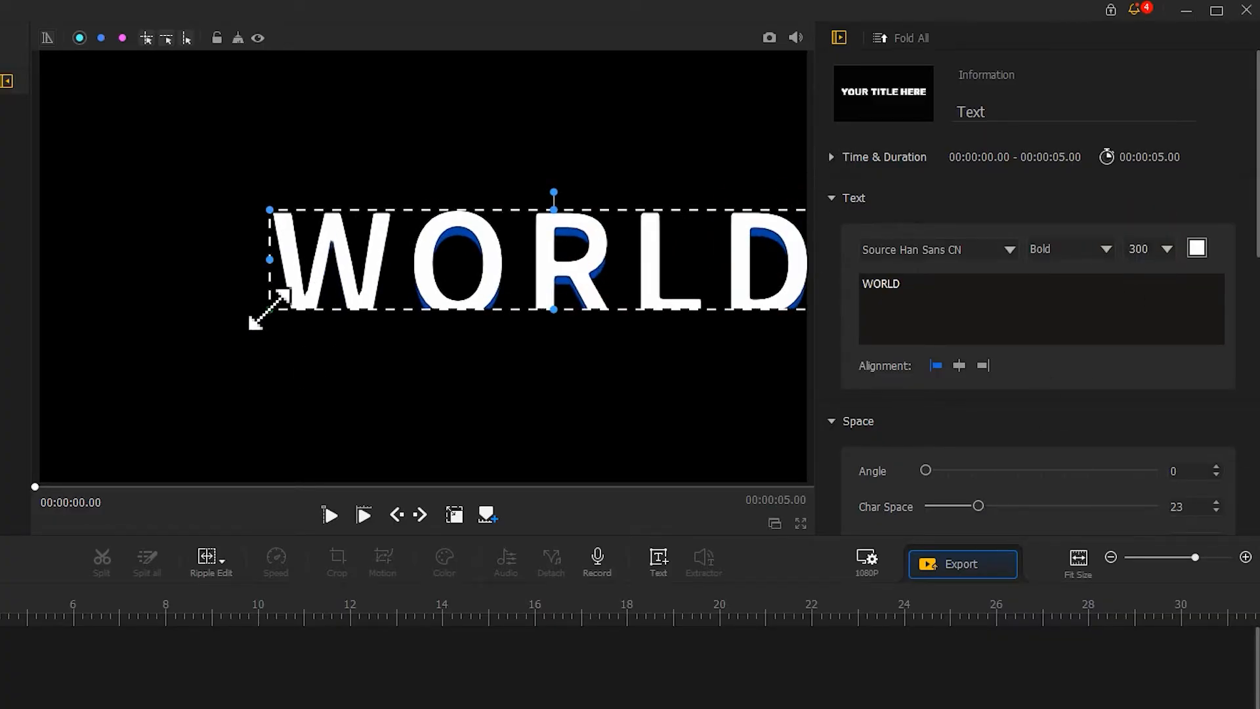
left_click_drag(269, 309, 55, 386)
left_click_drag(340, 307, 340, 296)
left_click_drag(437, 340, 435, 388)
left_click_drag(473, 297, 474, 285)
left_click_drag(43, 371, 56, 366)
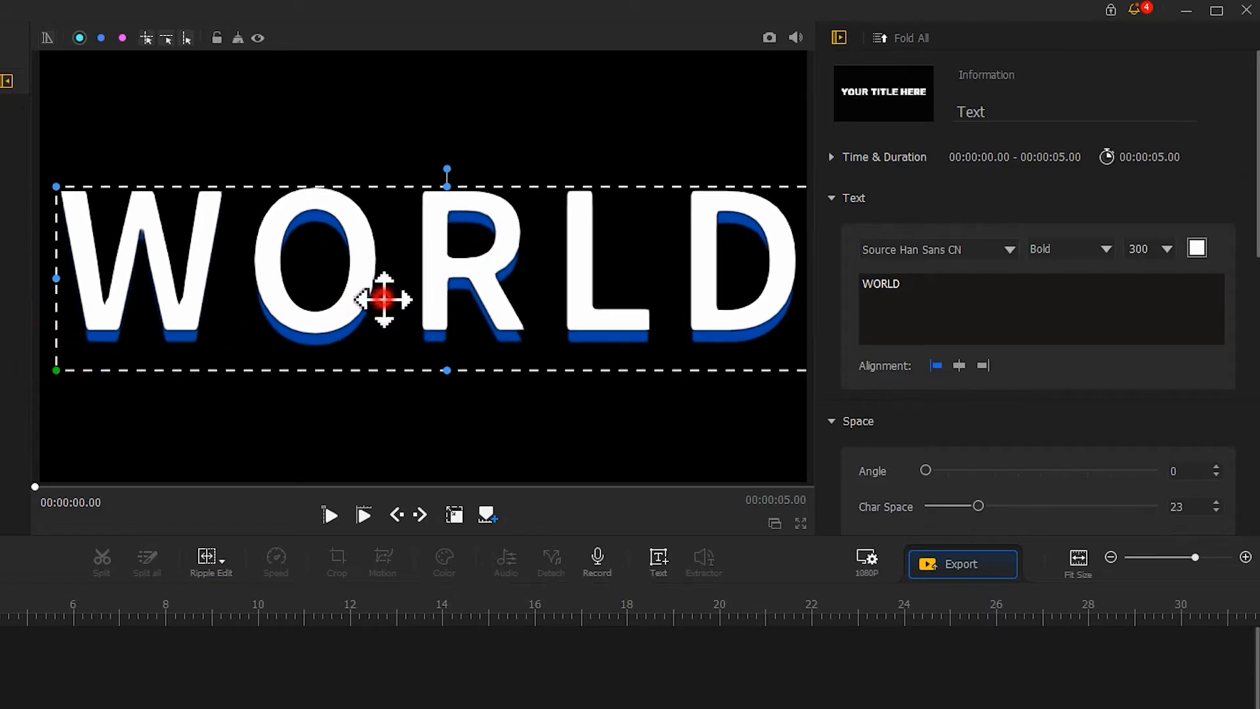
left_click_drag(384, 299, 378, 299)
Set the text shadow offset to 0 and hide the selection frame in the preview.
left_click_drag(1254, 200, 1229, 506)
left_click_drag(962, 321, 881, 334)
left_click(457, 514)
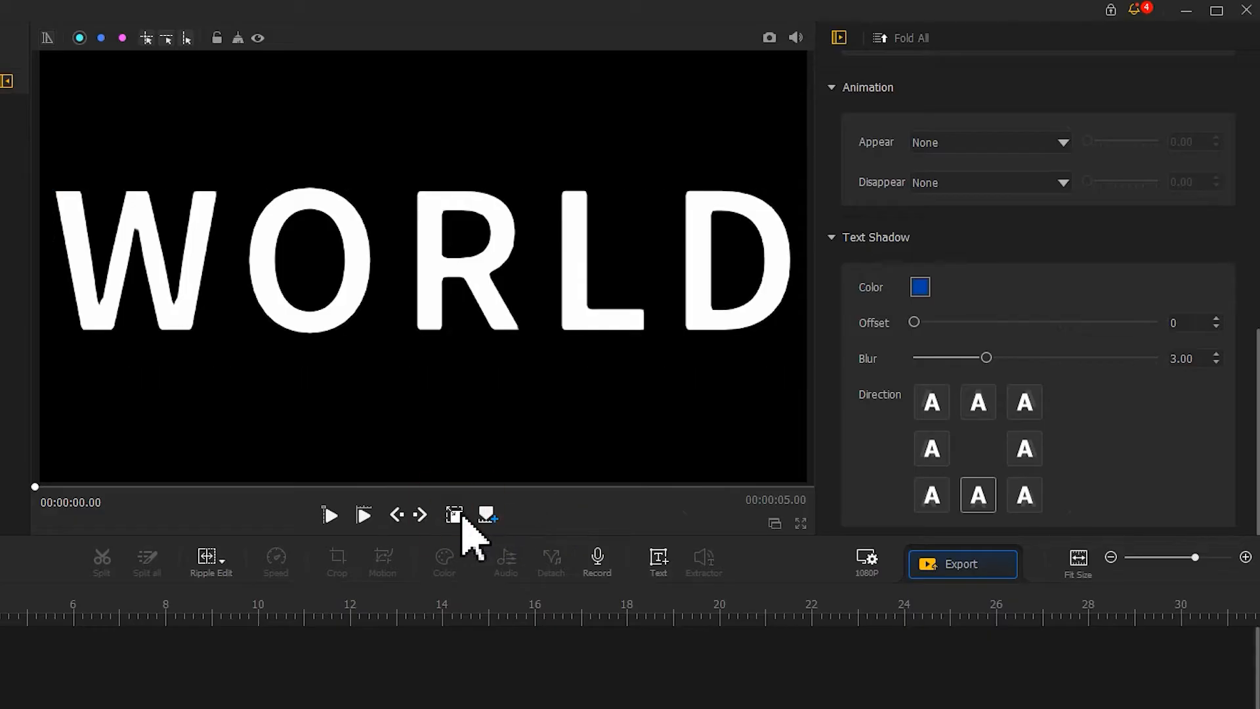
Take a snapshot of the WORLD preview frame and close the snapshot folder window.
left_click(769, 38)
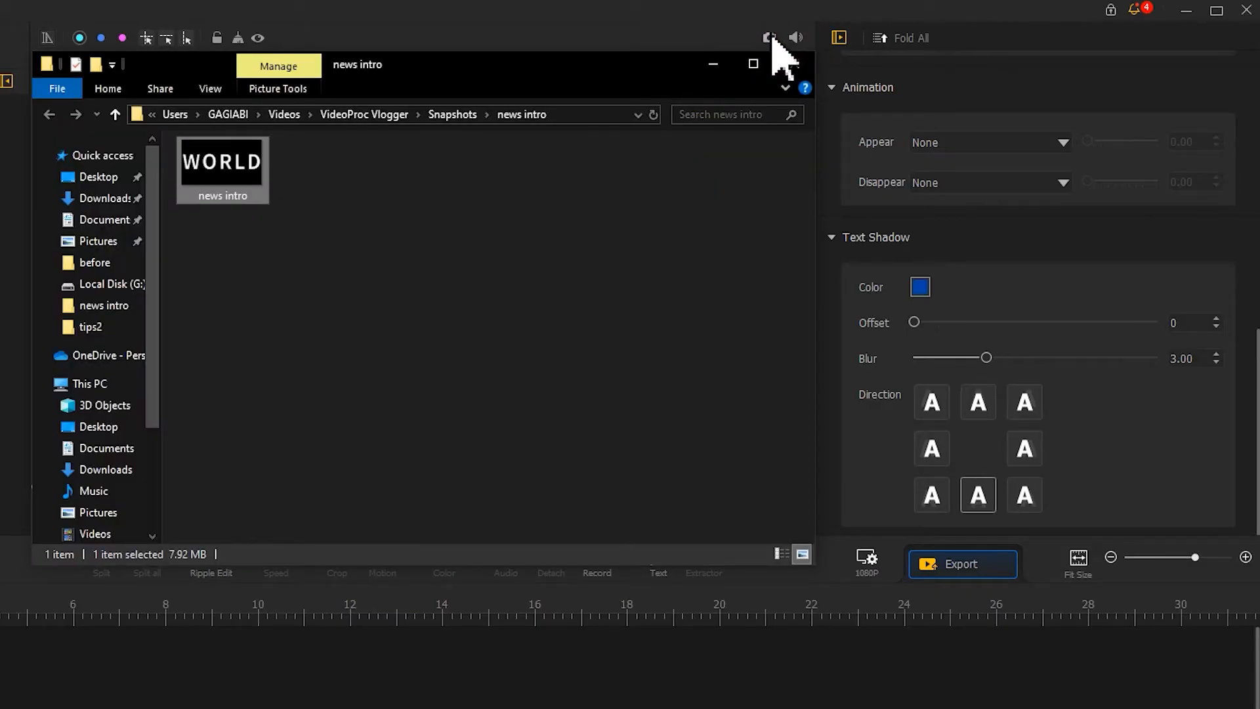
left_click(699, 40)
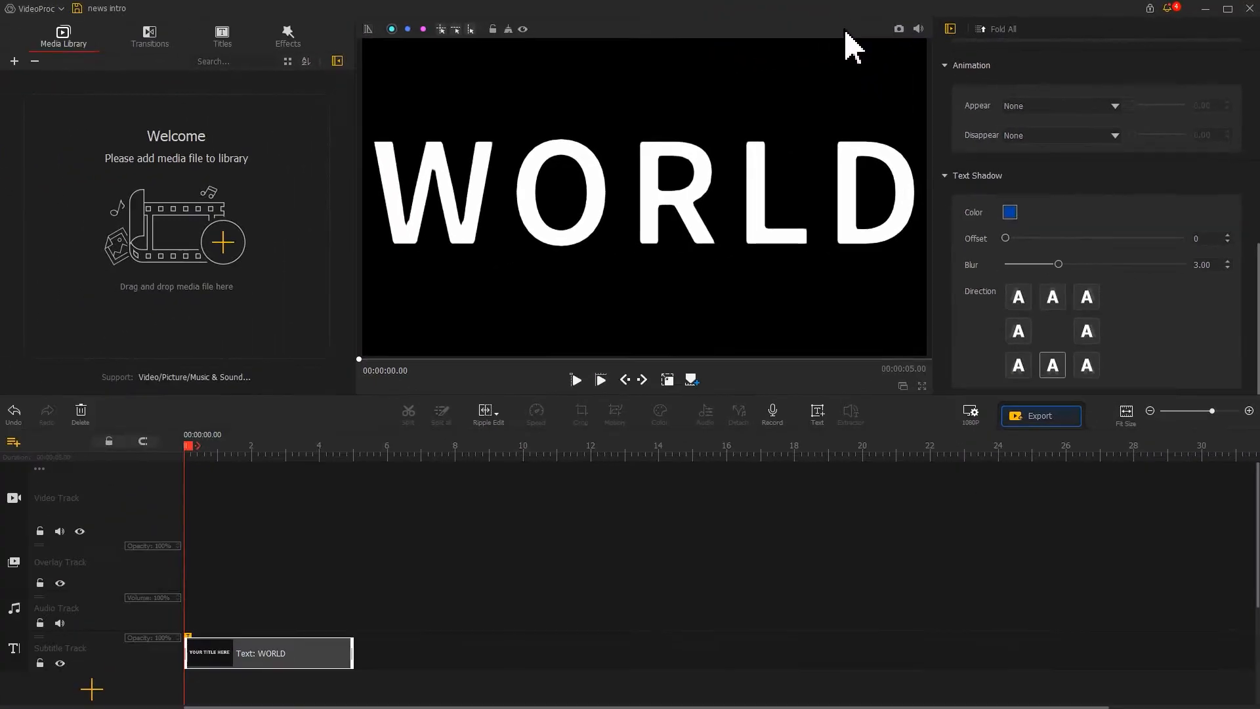
Set the project background to a custom dark grey colour (R 45, G 45, B 43) in the resolution settings.
left_click(969, 412)
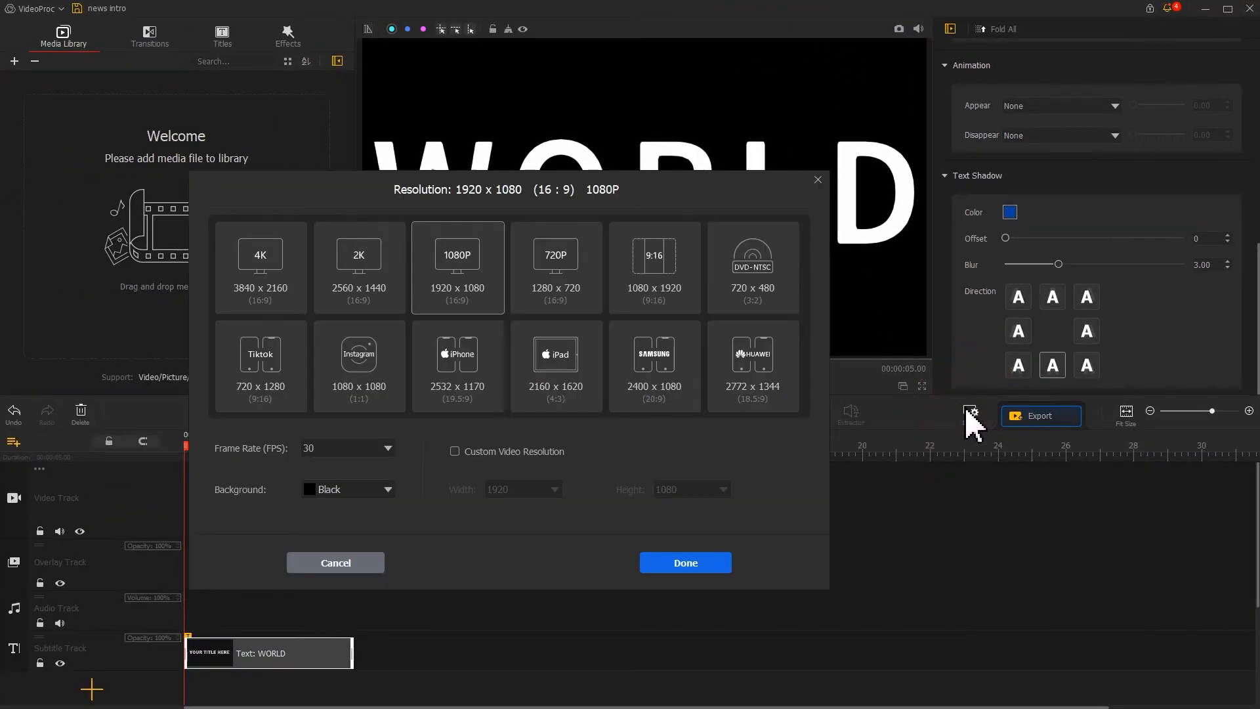
left_click(387, 489)
left_click(383, 506)
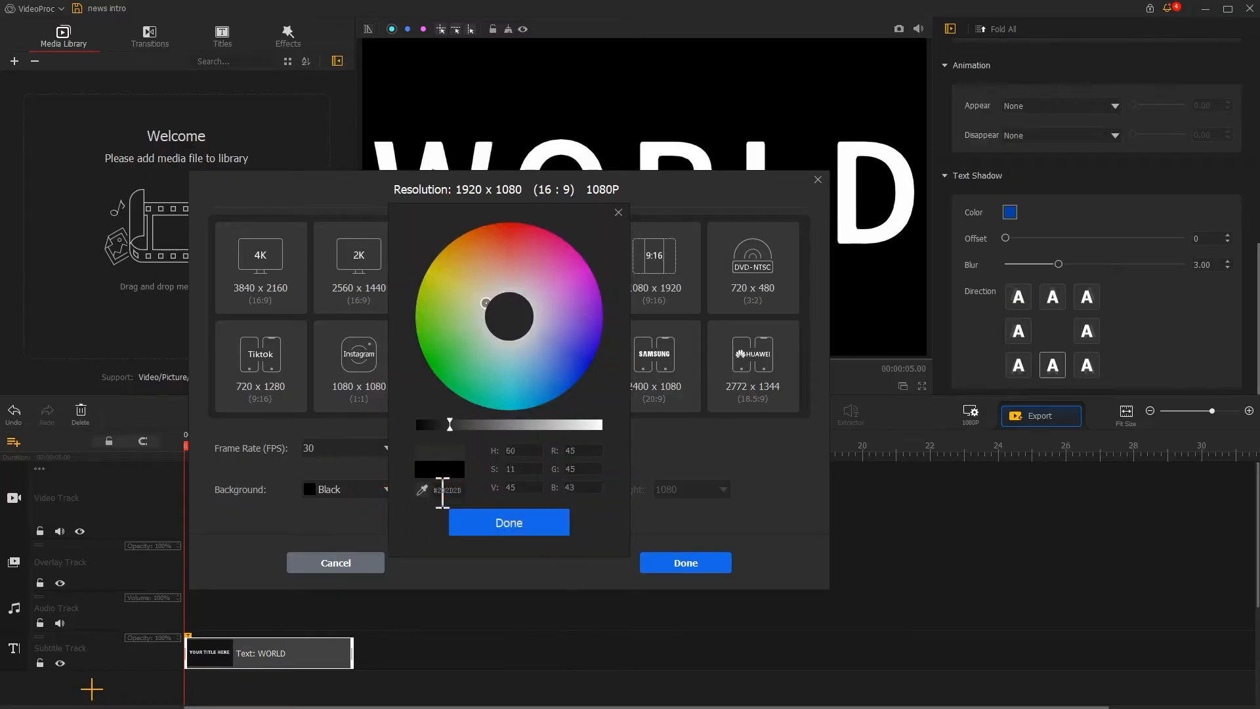
left_click(499, 528)
left_click(695, 569)
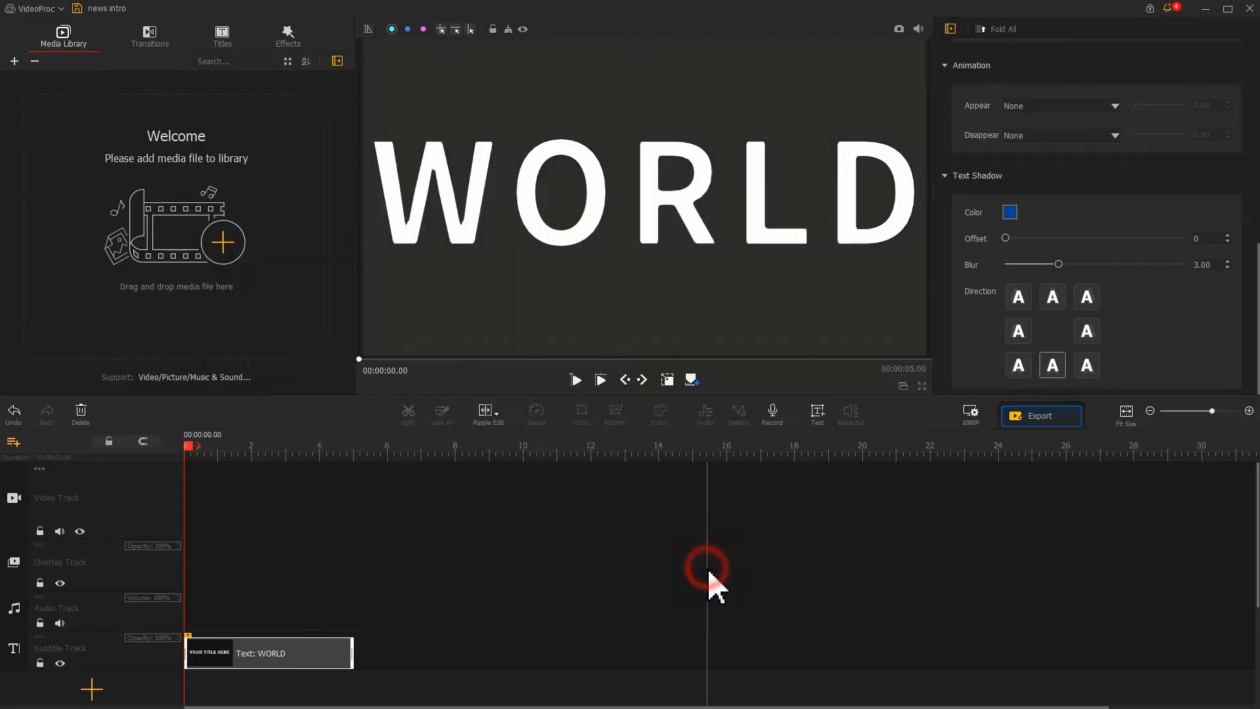
Add two more subtitle tracks to the timeline.
left_click(92, 690)
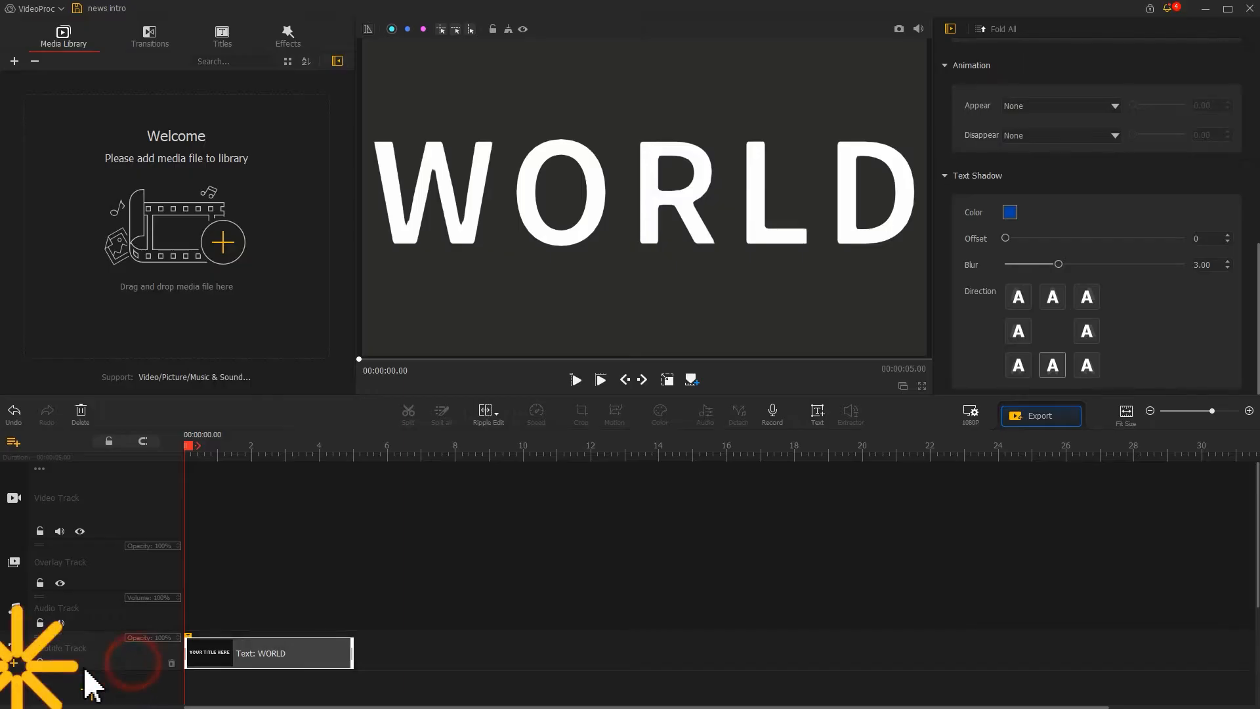
left_click(23, 676)
left_click(14, 593)
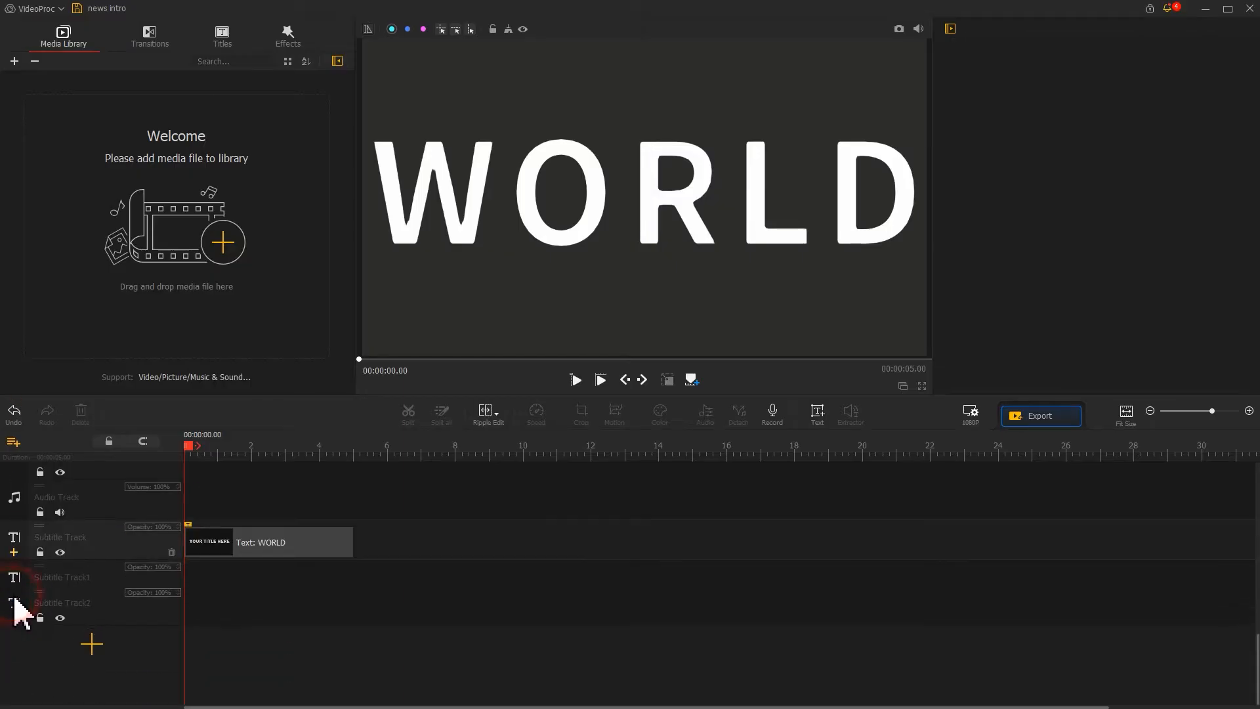
Copy the WORLD clip and paste it on the subtitle track at about 6.73 s.
left_click(233, 552)
key("ctrl+c")
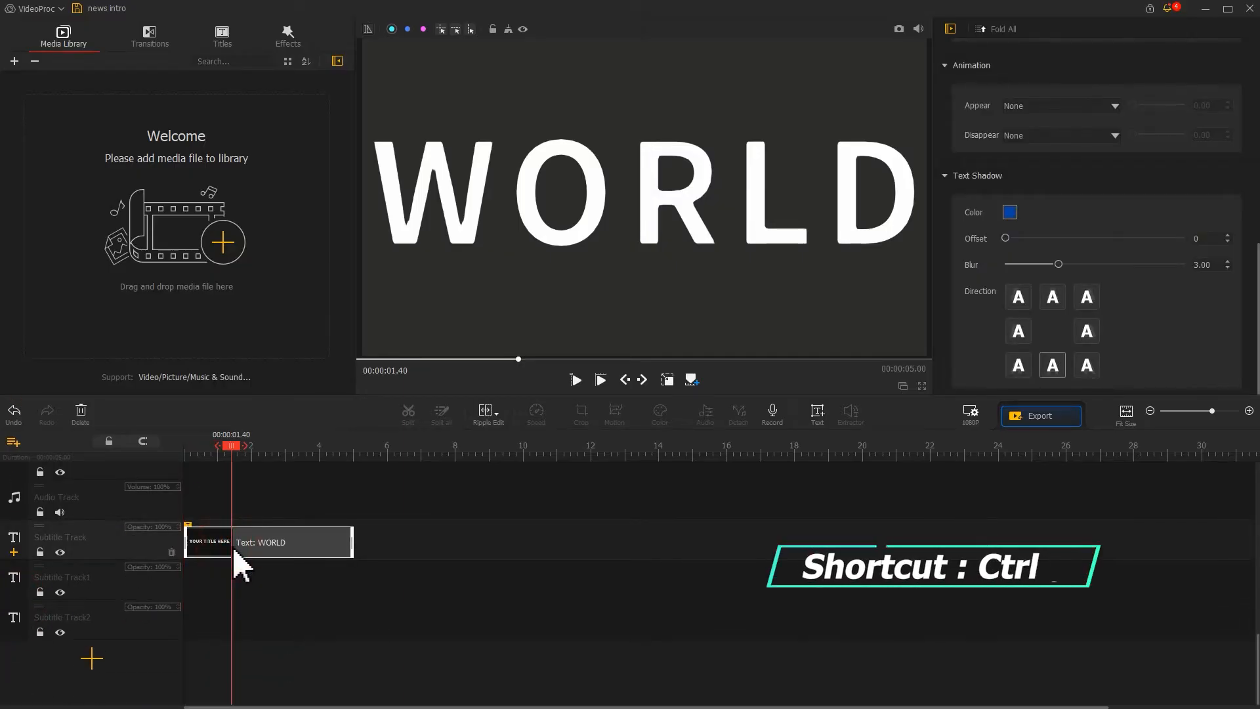
left_click(413, 453)
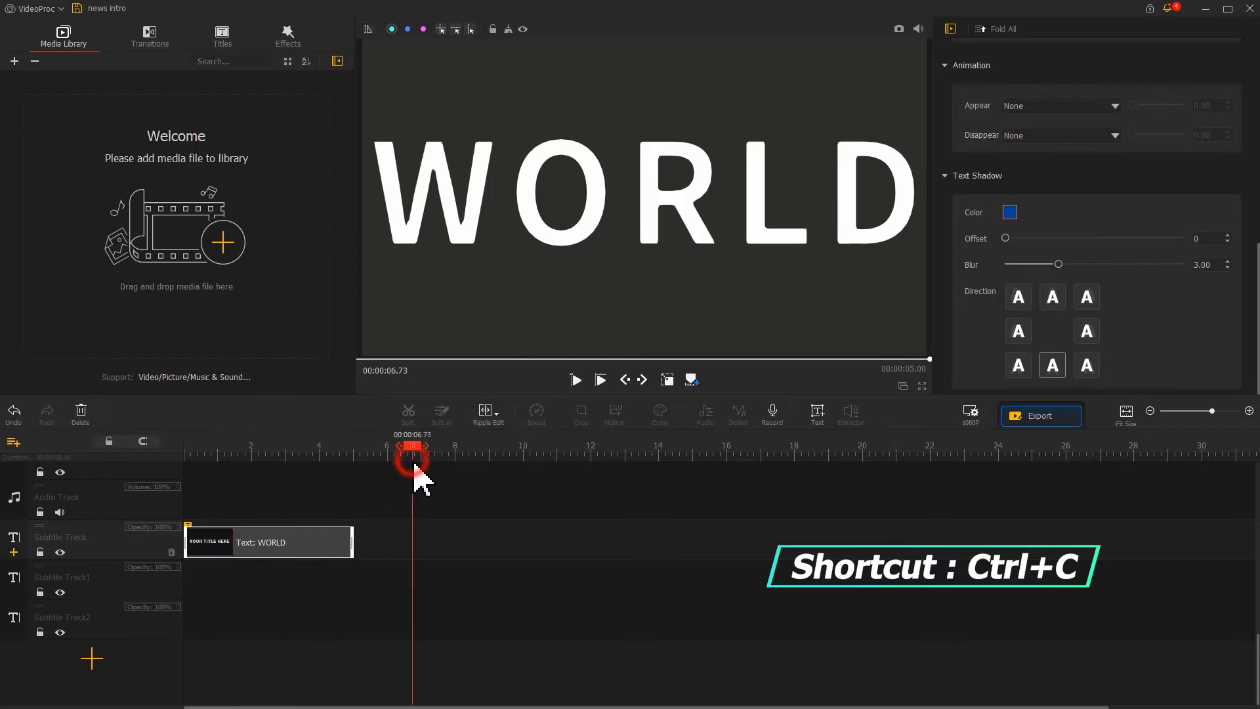
key("ctrl+v")
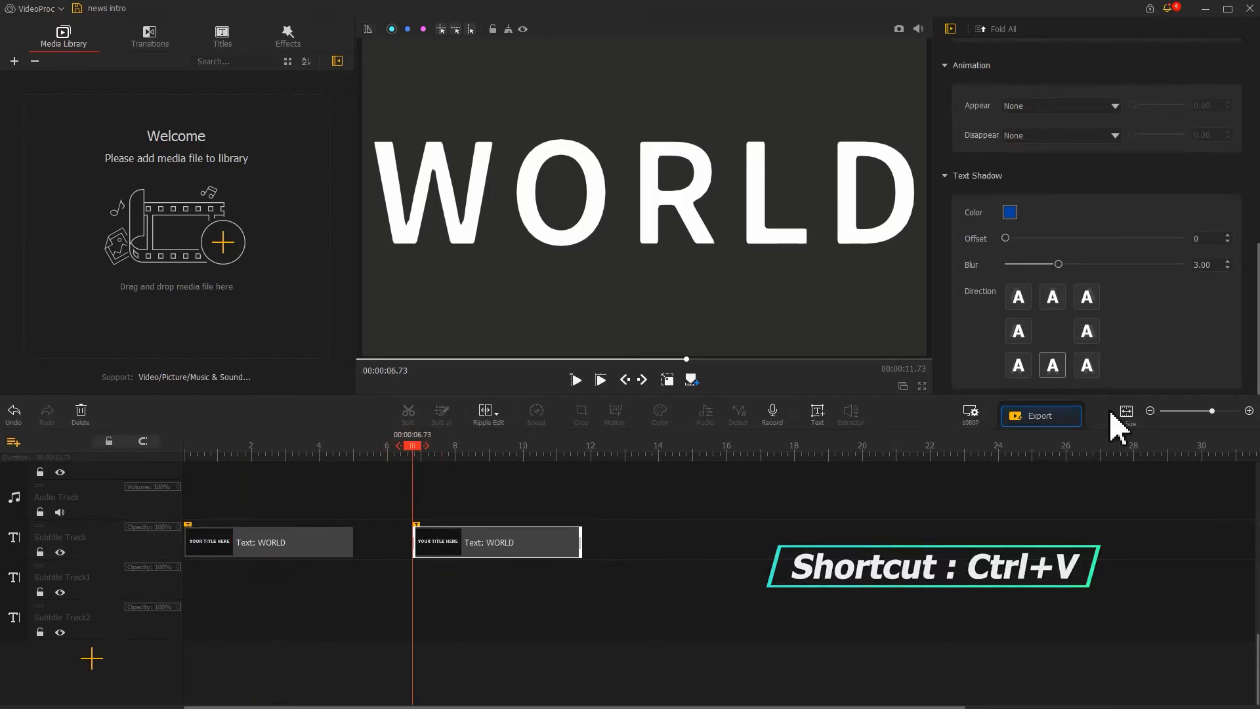
Change the pasted clip's text to FROM.
left_click_drag(1259, 372, 1259, 189)
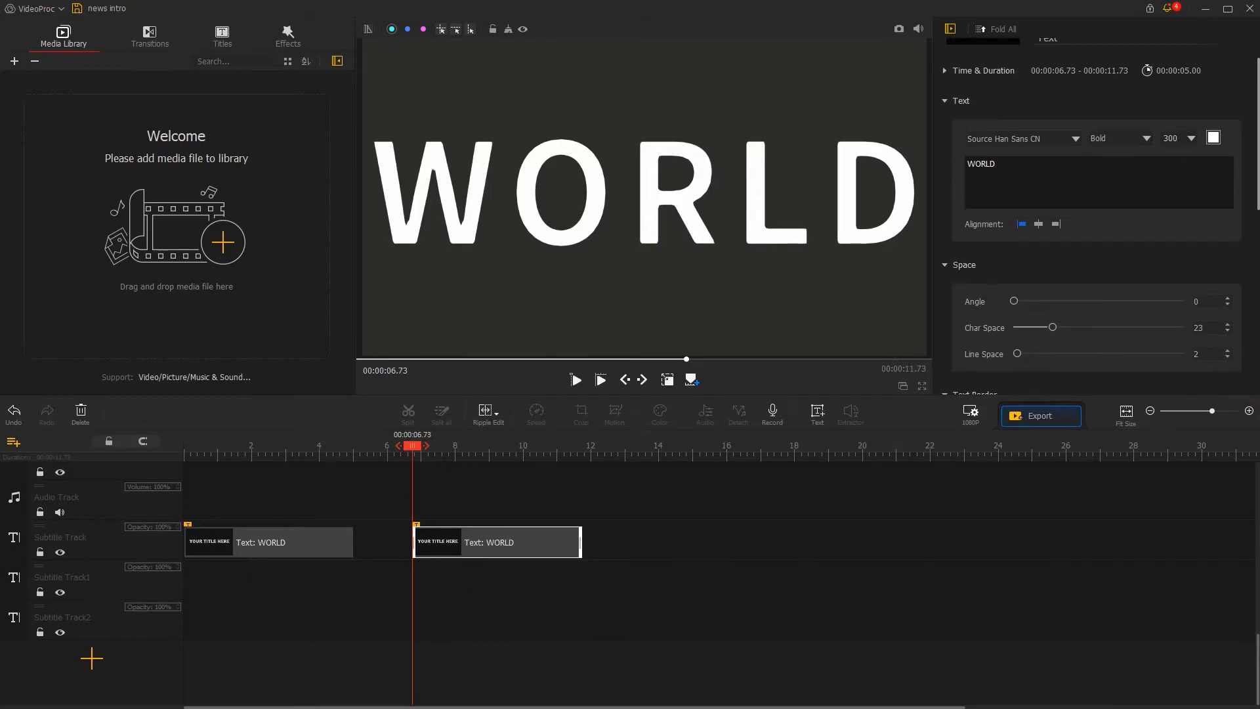
double_click(983, 167)
type("FROM")
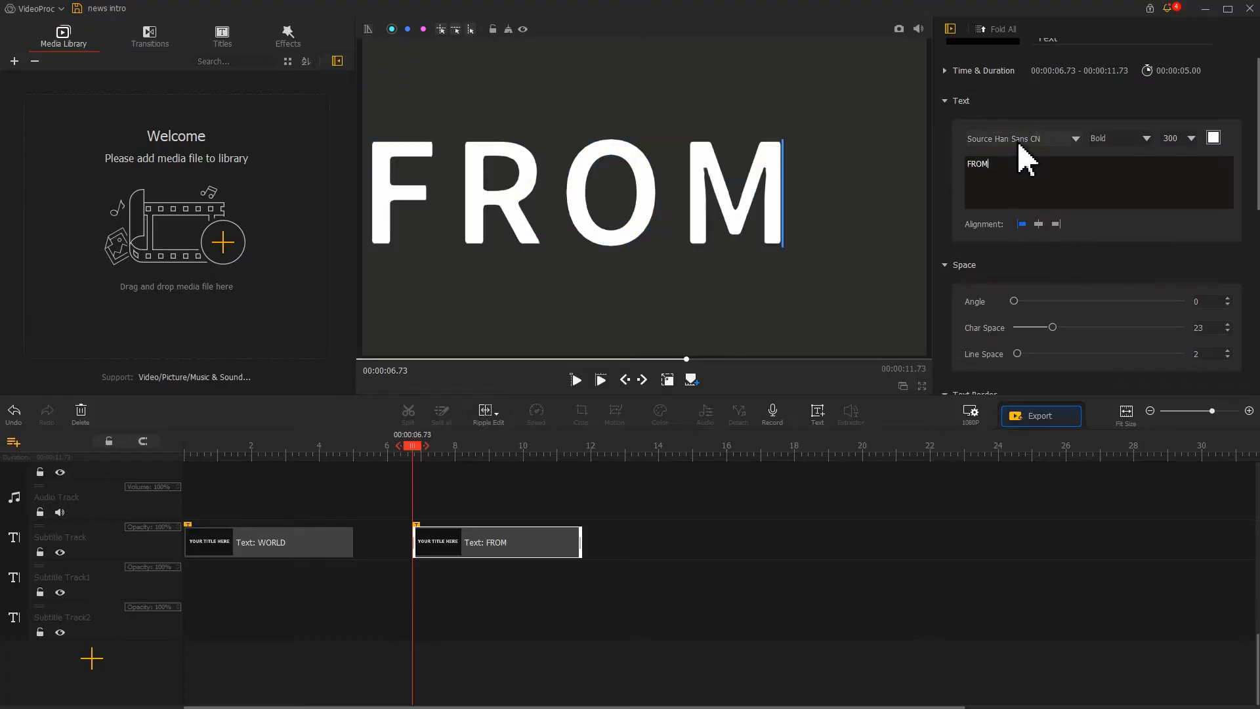
Set the FROM text's font to Franklin Gothic Demi Cond and its size to 150.
left_click(1024, 138)
left_click_drag(1161, 387, 1150, 221)
left_click(1102, 417)
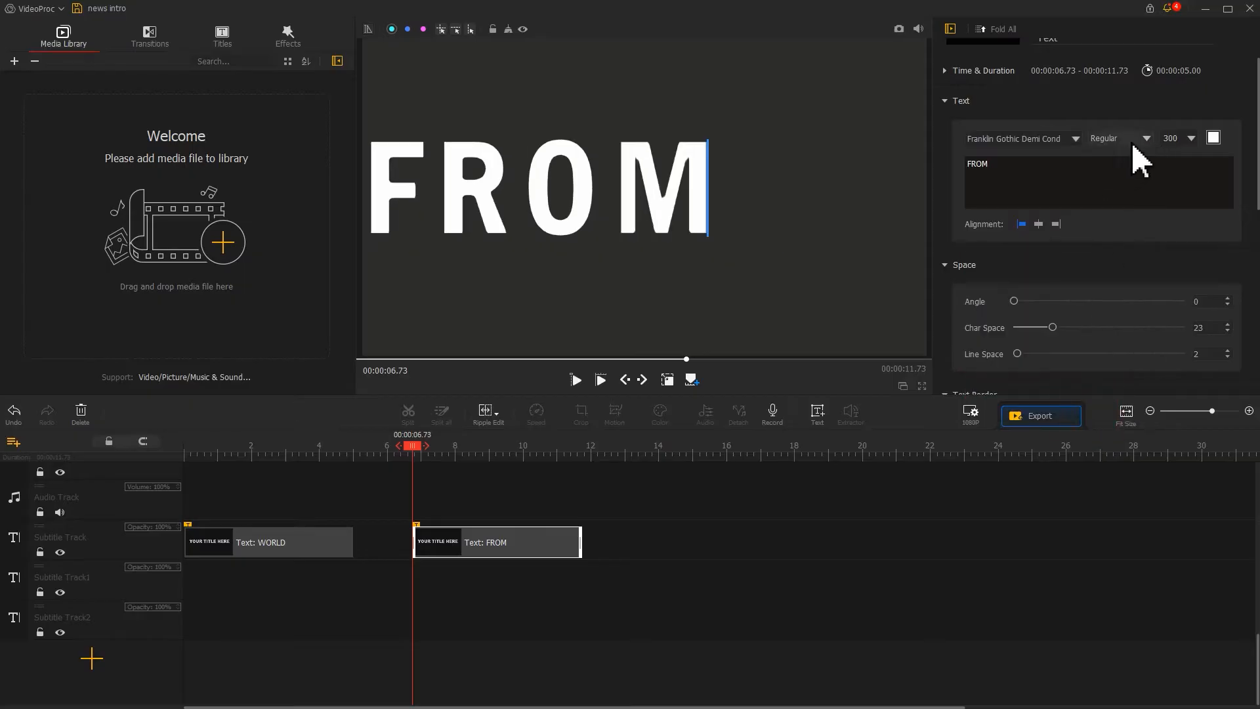
type("150")
Show the selection frame and move the FROM text to the upper-left of the preview.
left_click(667, 380)
left_click_drag(557, 189, 548, 168)
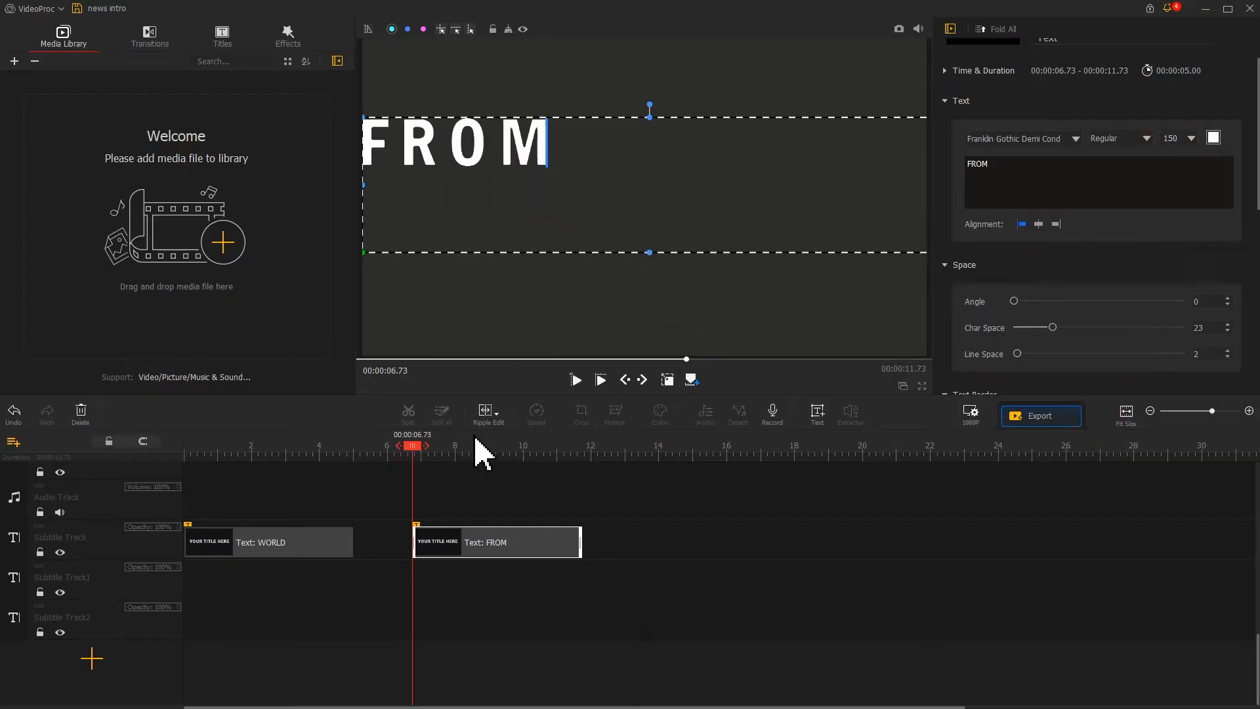
Paste a copy of the text clip onto Subtitle Track1 at the playhead and change its text to THE.
right_click(433, 573)
left_click(460, 602)
double_click(962, 165)
type("THE")
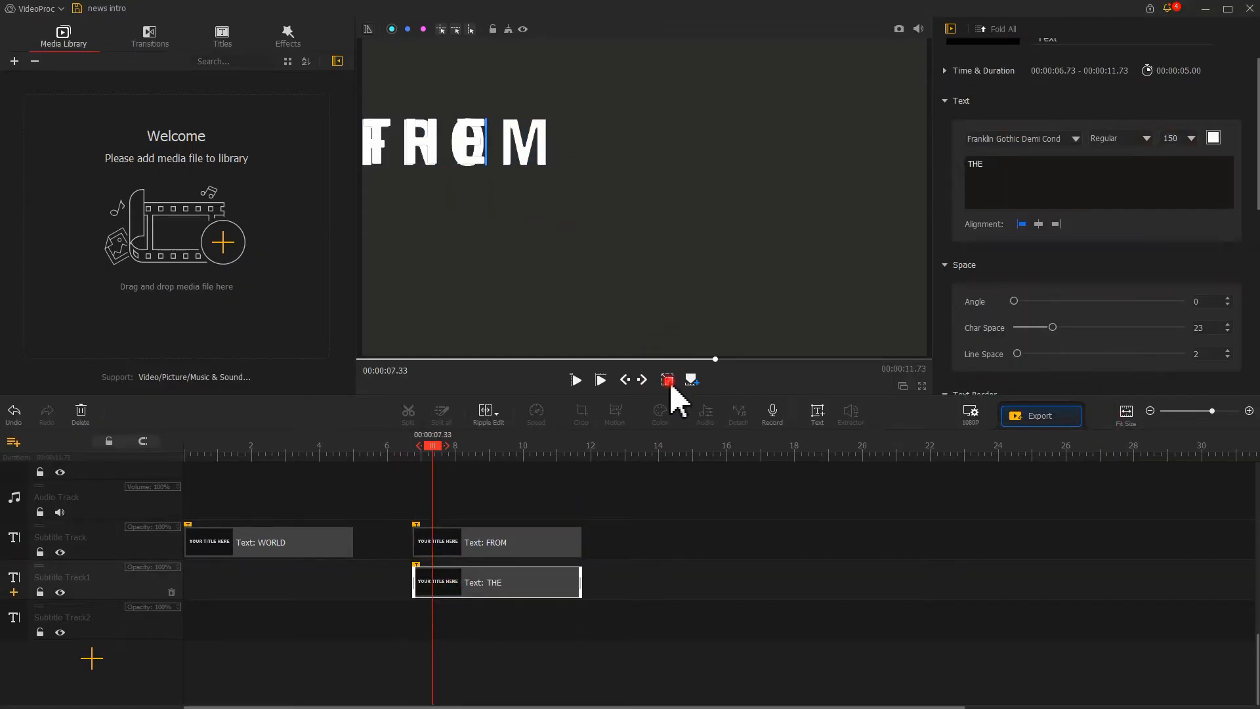
Place THE directly below FROM in the preview and shrink FROM's text box height.
left_click_drag(437, 185, 442, 256)
left_click(467, 146)
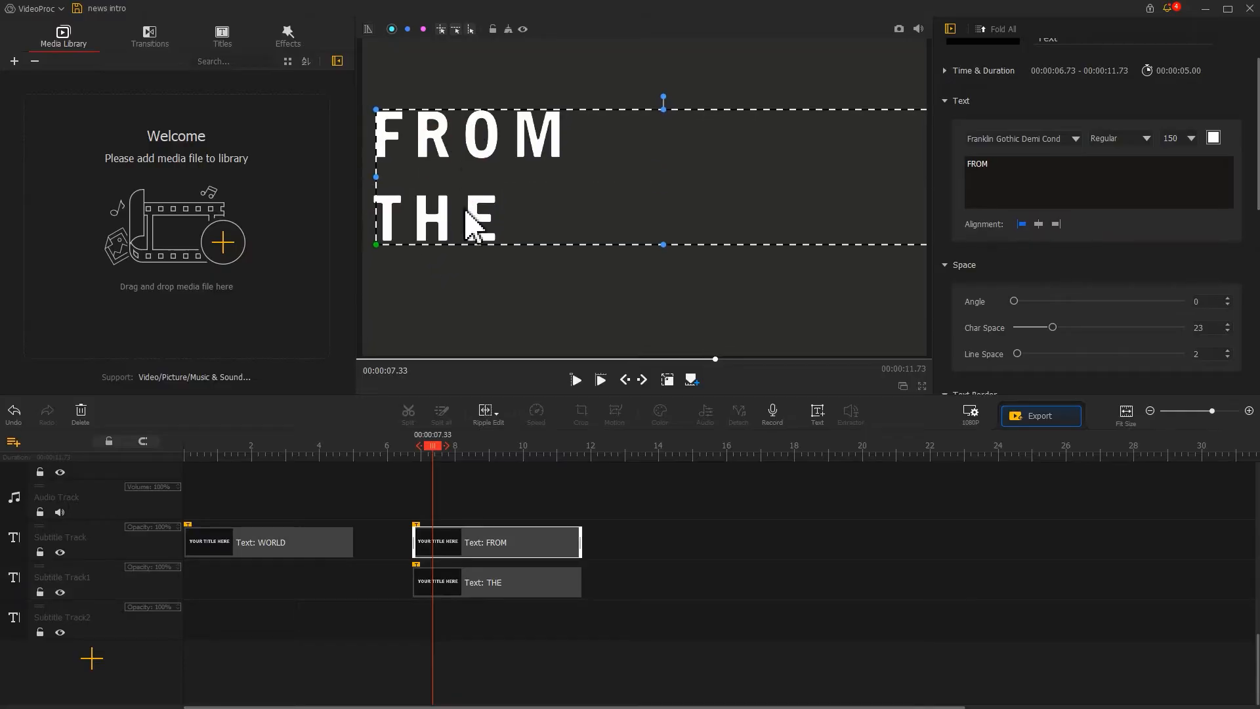
left_click_drag(663, 245, 663, 169)
left_click_drag(421, 220, 420, 197)
Copy THE onto Subtitle Track2, change its text to SCENE, and move it below THE.
key("ctrl+c")
right_click(440, 613)
left_click(466, 642)
left_click_drag(1041, 162, 963, 164)
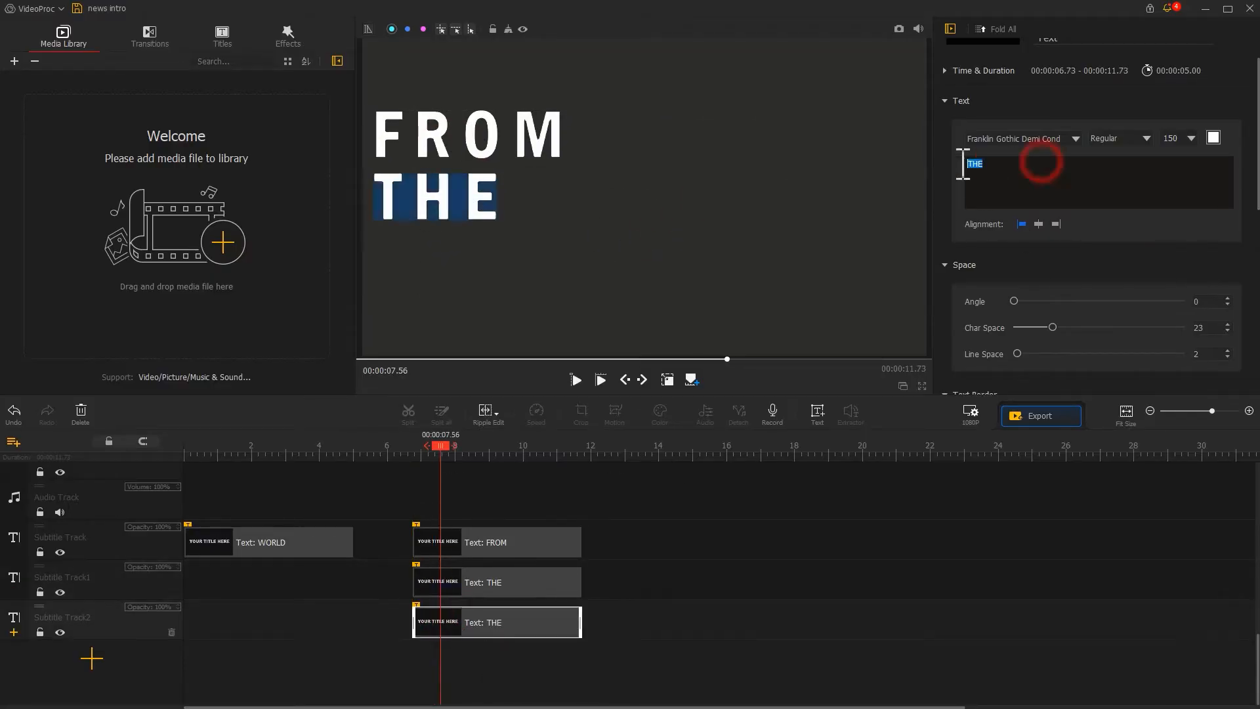
type("SCENE")
left_click_drag(619, 197, 619, 259)
Hide the selection frame, take a snapshot of the FROM THE SCENE frame, and close the folder window.
left_click(668, 381)
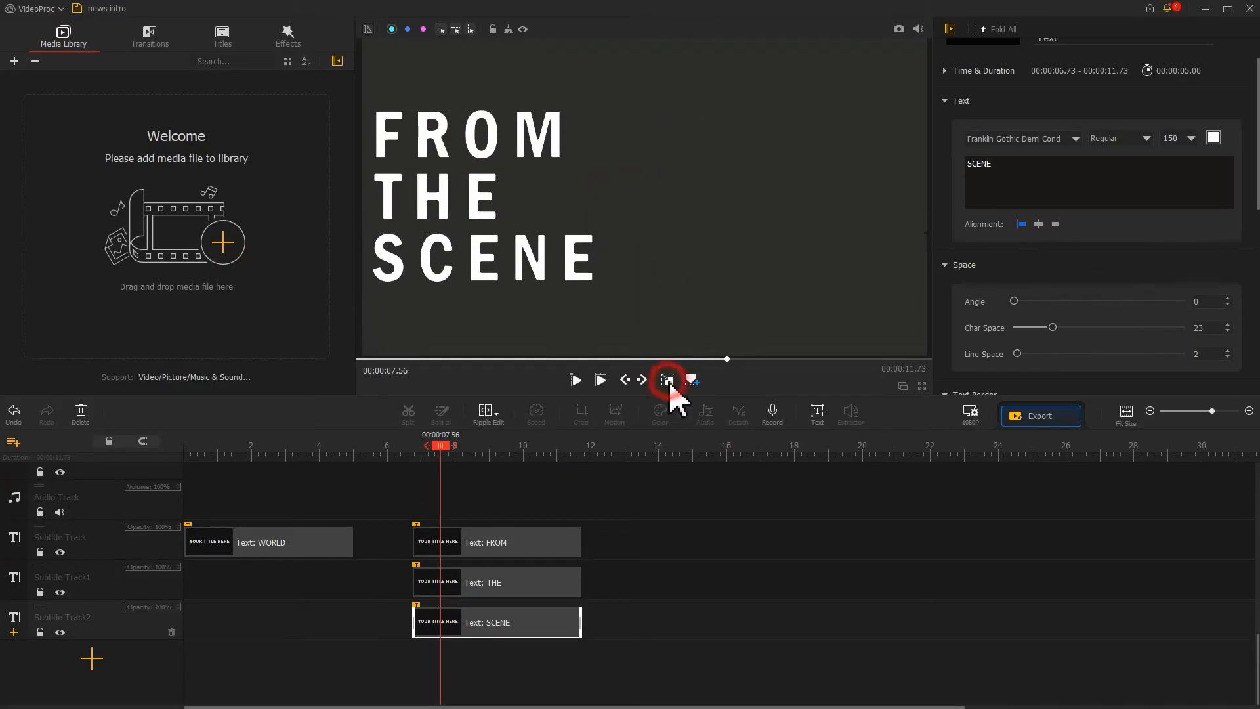
left_click(898, 29)
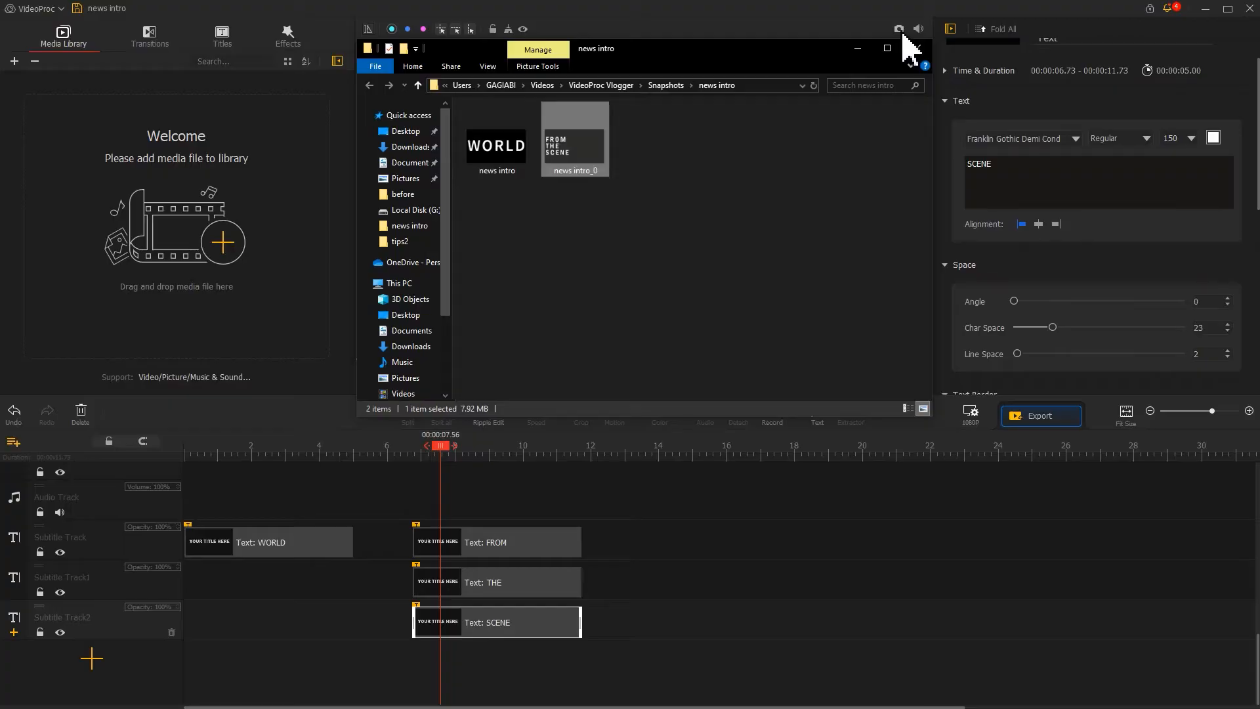
left_click(857, 31)
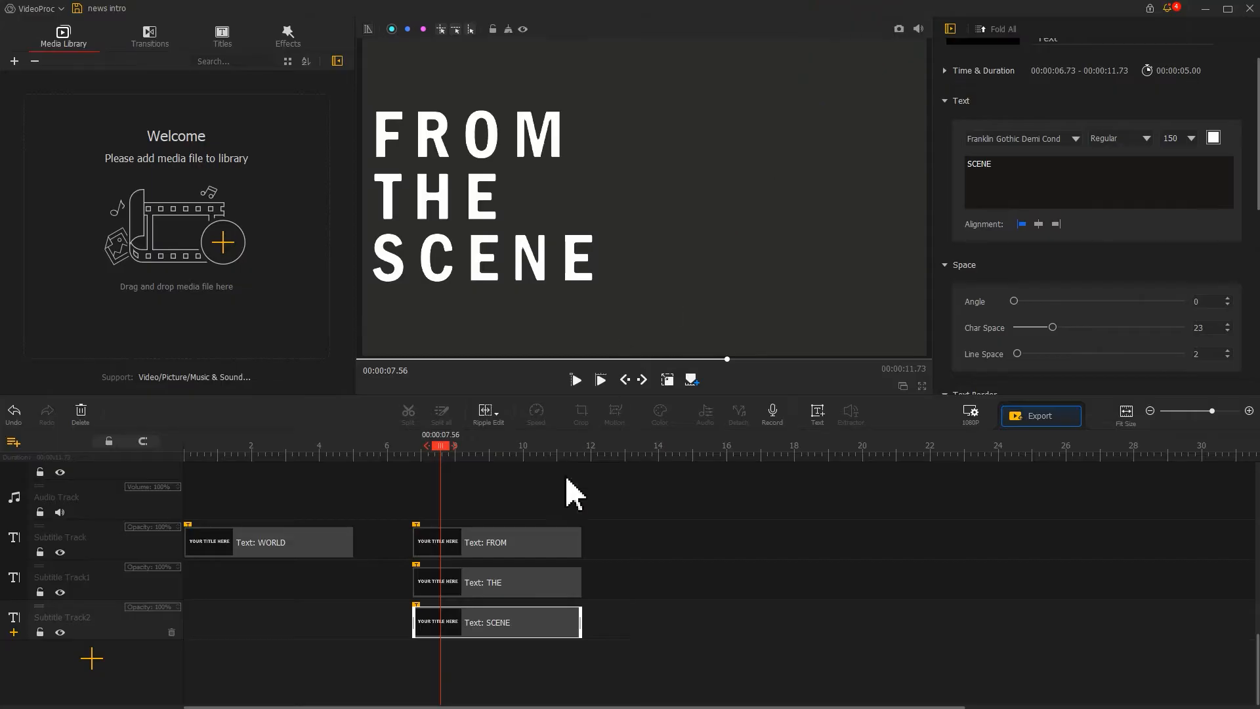
Copy the FROM clip and paste it on the subtitle track at about 13.43 s.
left_click(554, 544)
key("ctrl+c")
left_click(641, 461)
key("ctrl+v")
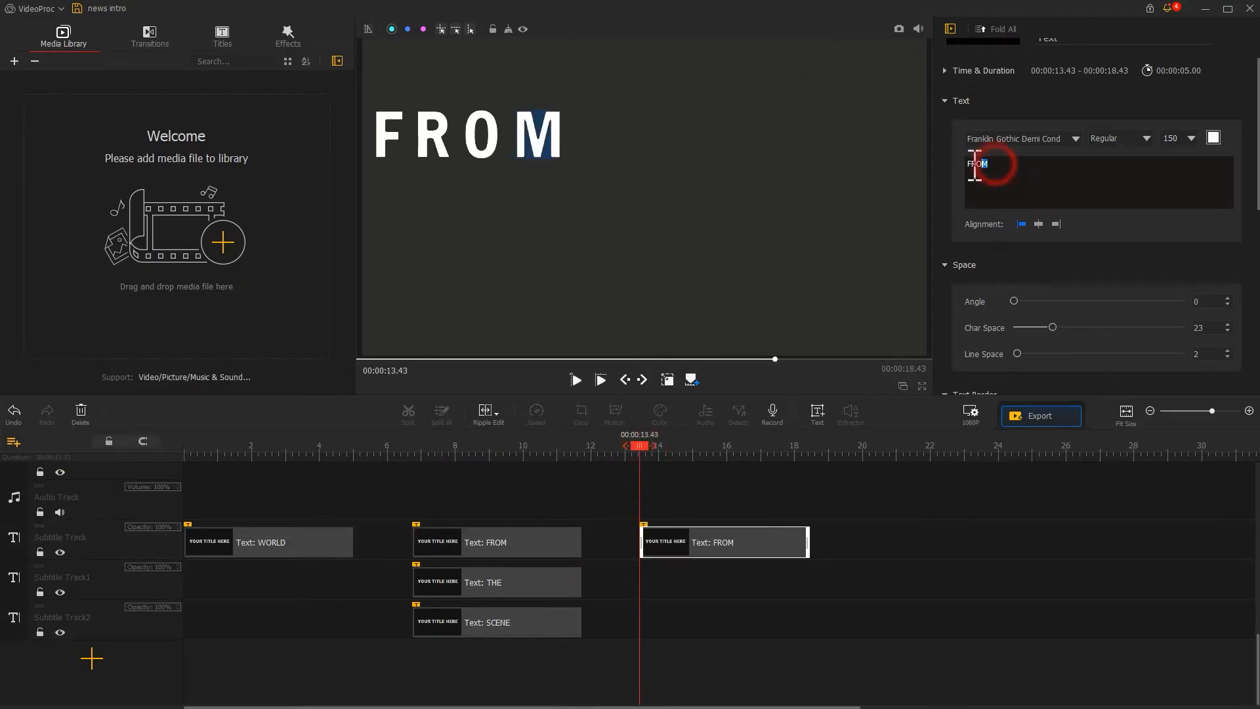
Change the new clip's text to NEWS and its font size to 200.
left_click_drag(976, 164, 970, 164)
type("NEWS")
double_click(1171, 138)
type("200")
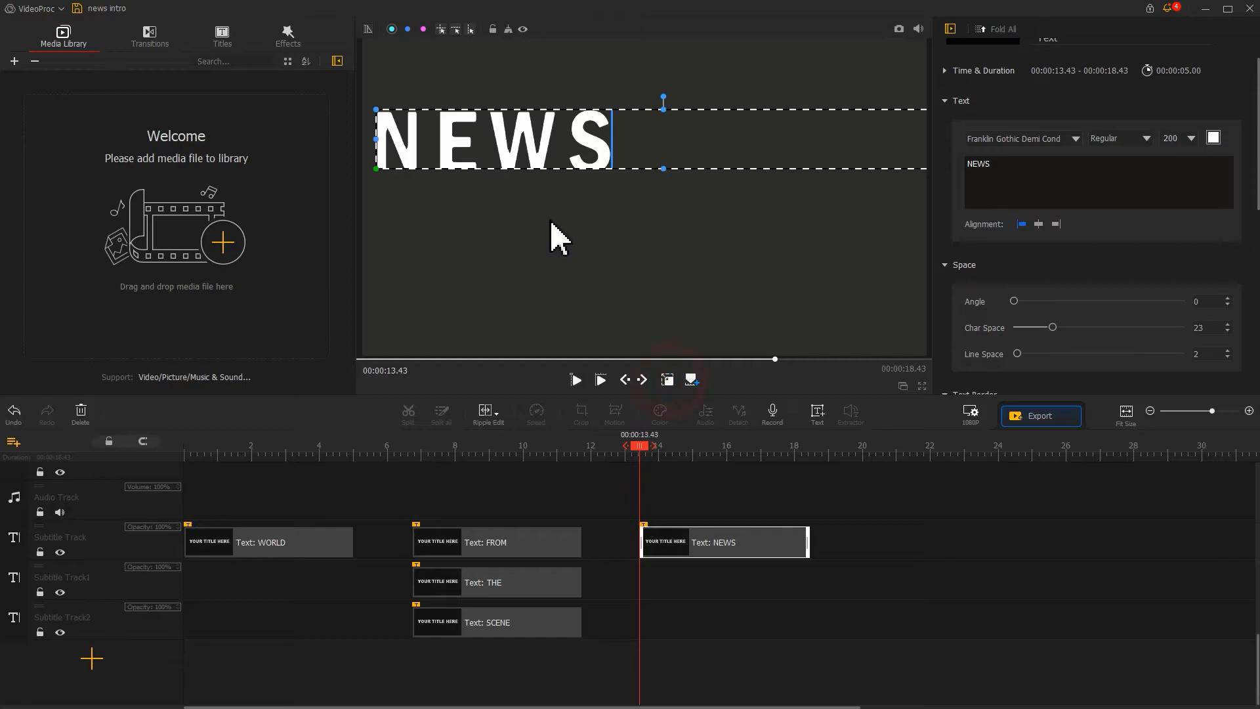
left_click(664, 168)
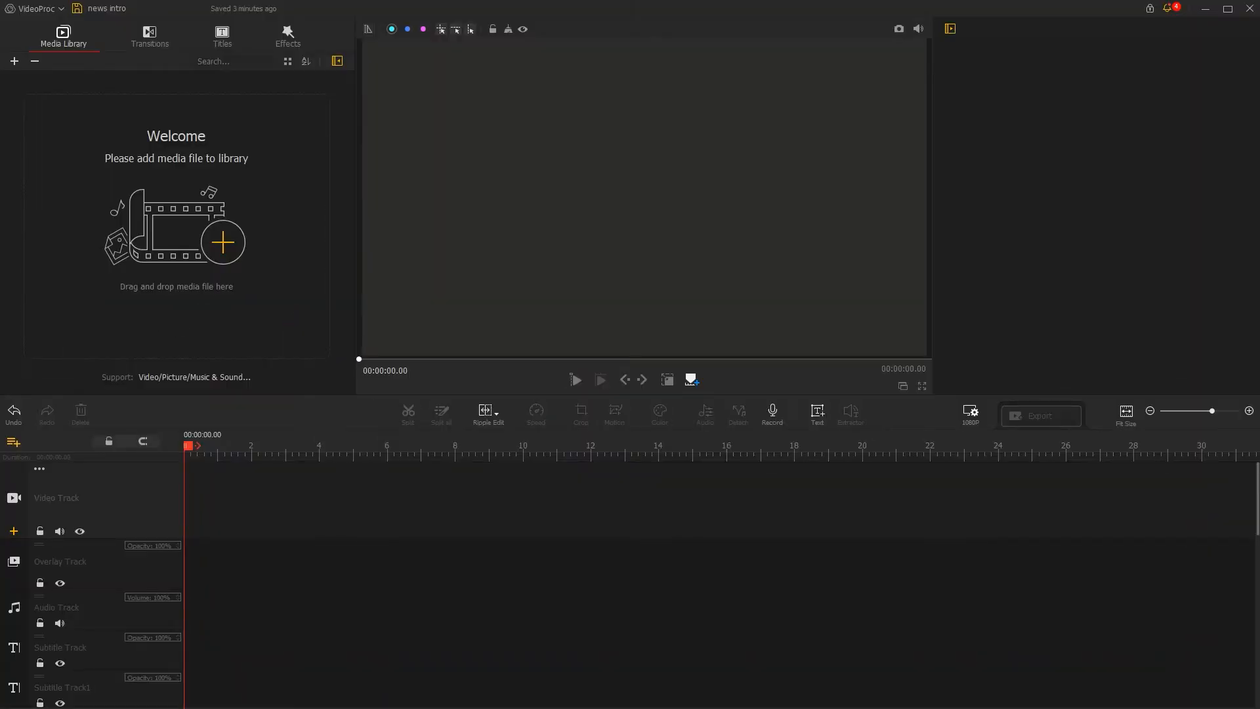
Import the news video clips, the snapshot picture and the music file into the media library.
left_click_drag(179, 580, 158, 323)
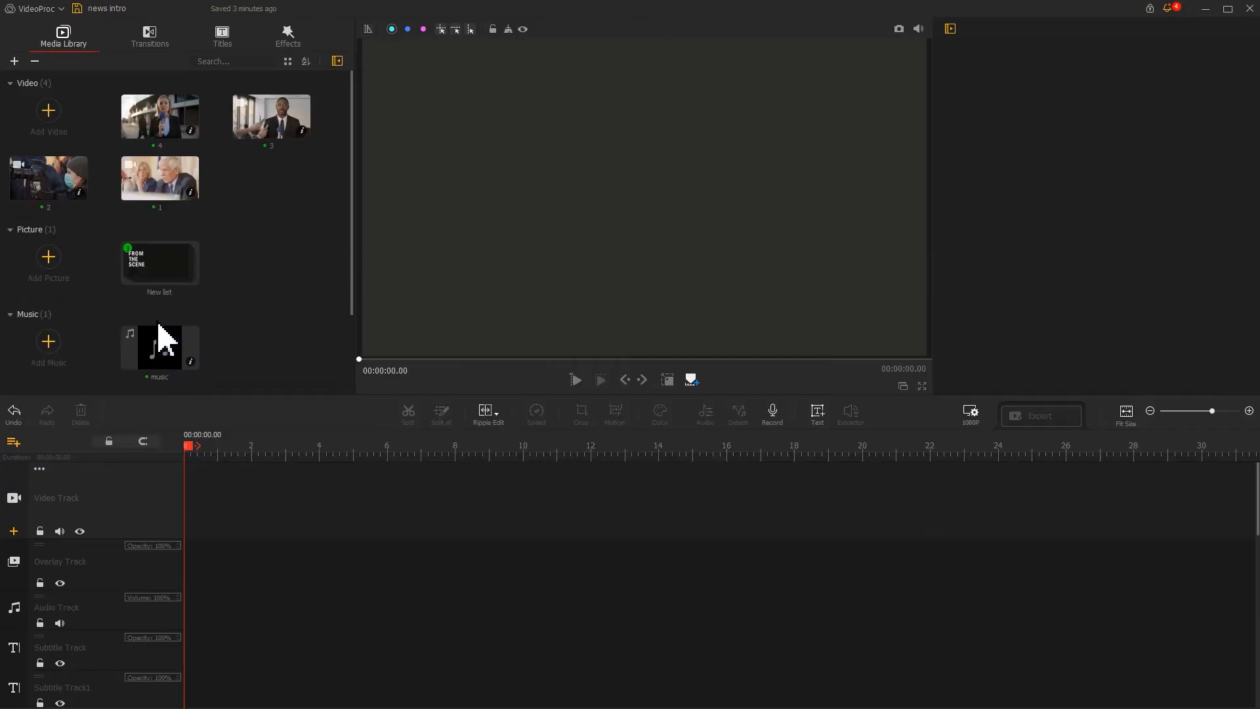
Set the project's background color to Black in the project settings.
left_click(970, 413)
left_click(388, 490)
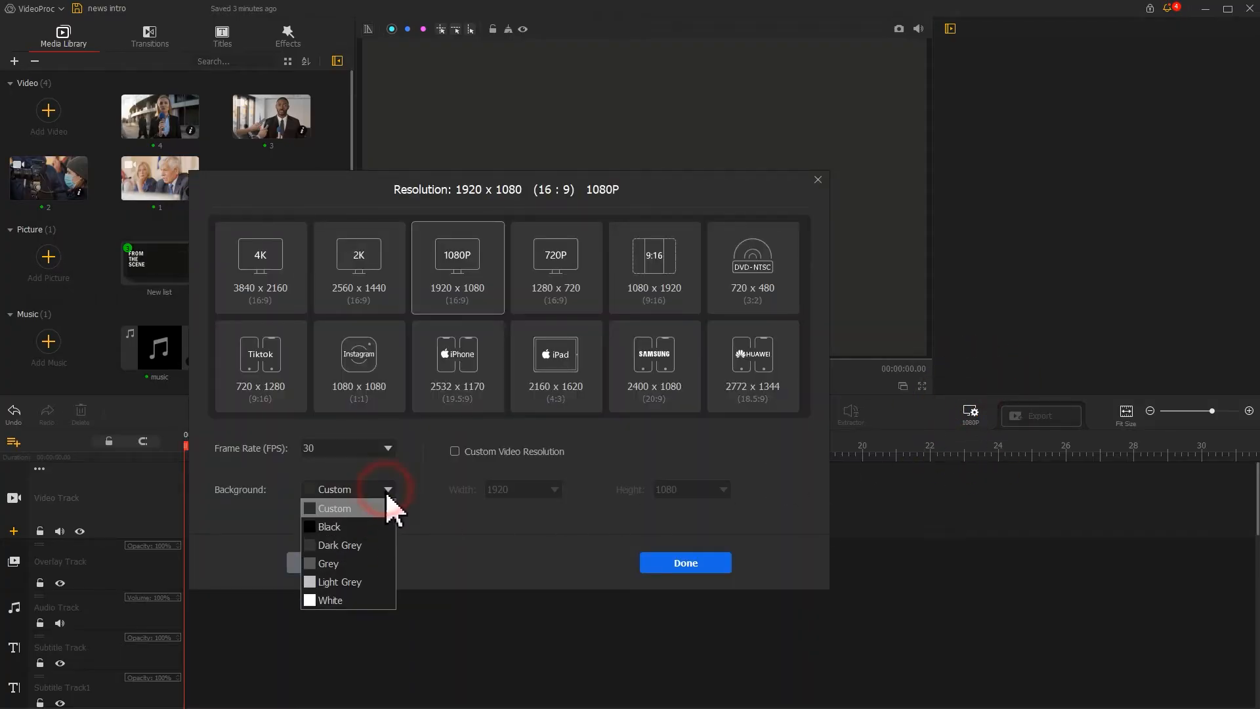
left_click(366, 524)
left_click(659, 563)
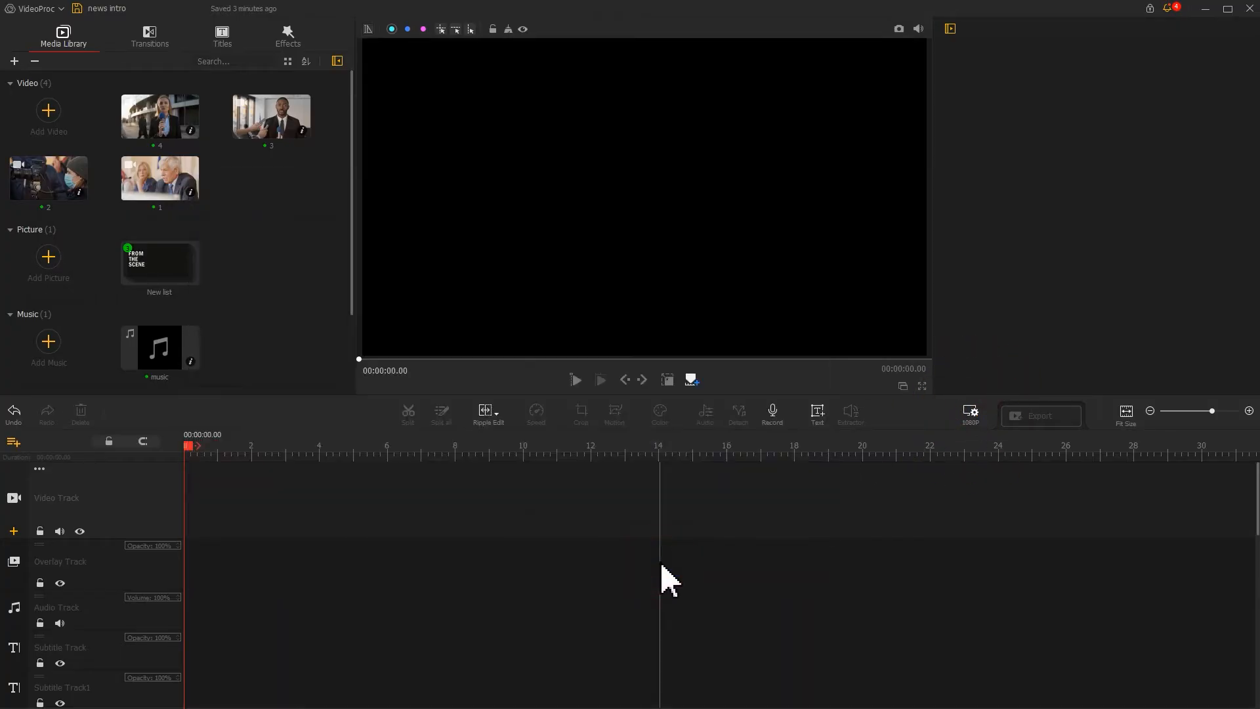
Add two more overlay tracks to the timeline.
left_click(14, 445)
left_click(33, 453)
left_click(15, 442)
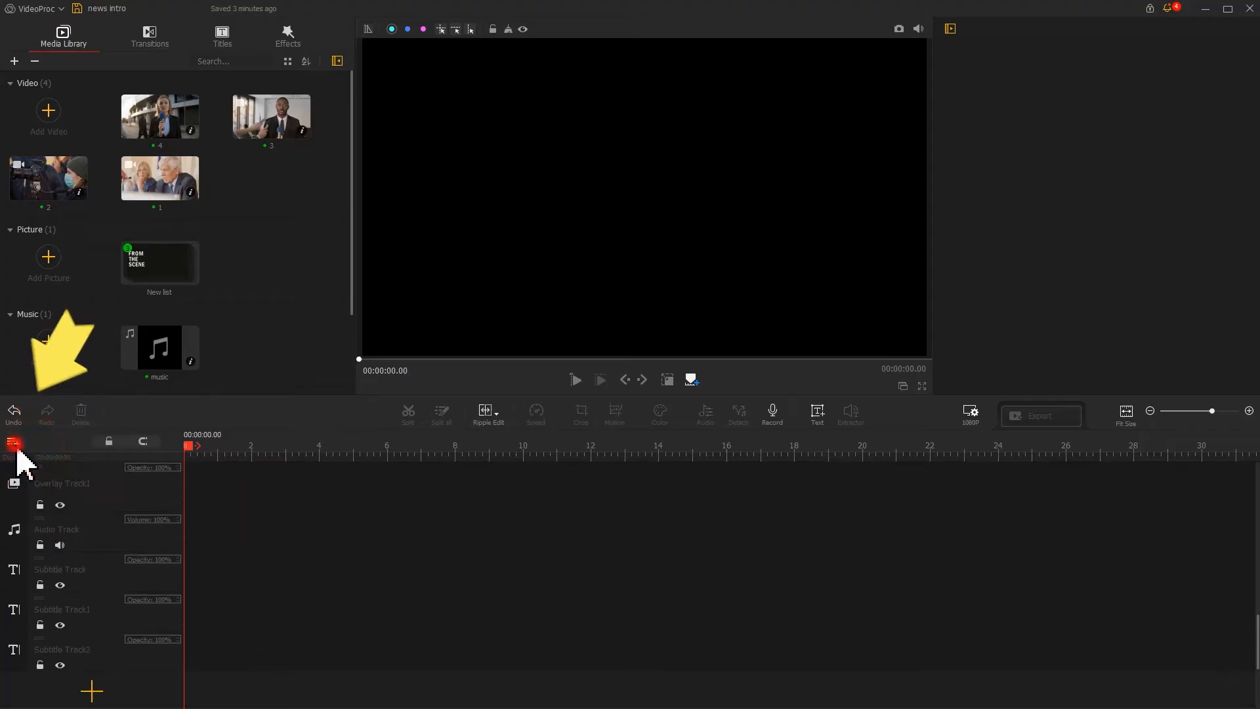
left_click(33, 453)
left_click(16, 442)
left_click(39, 454)
left_click(16, 442)
left_click(33, 453)
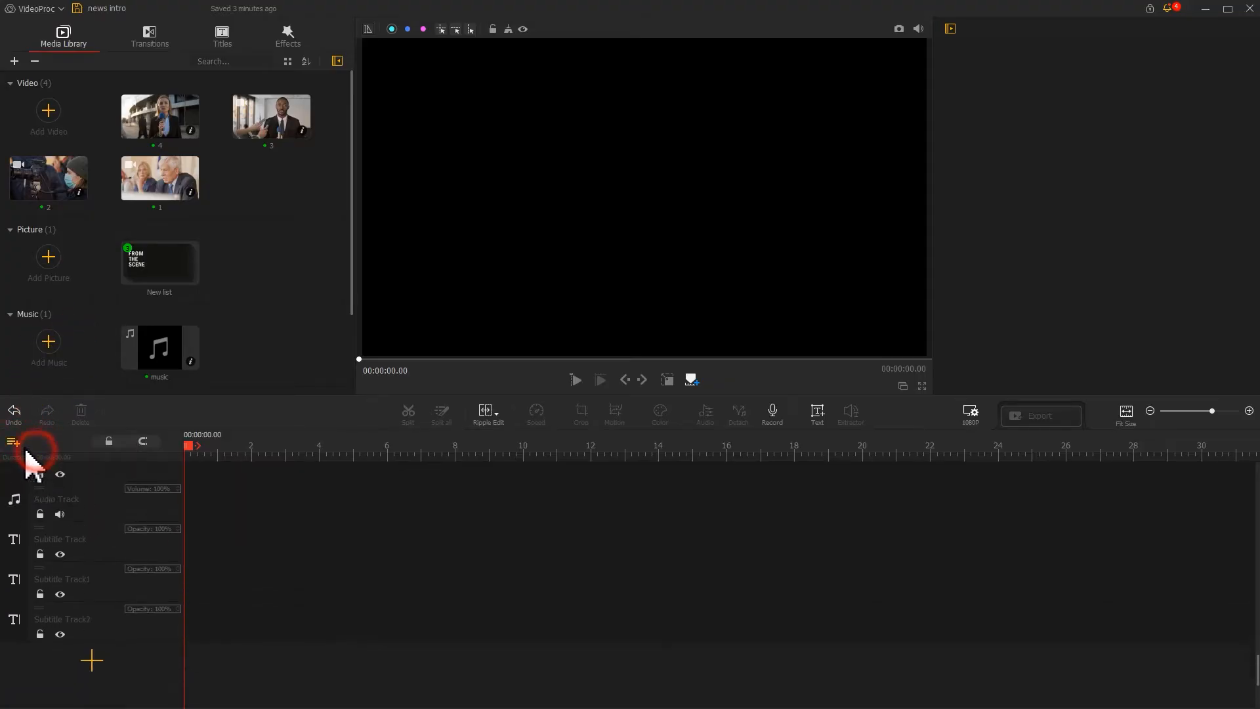
left_click(14, 442)
left_click(38, 454)
scroll(241, 591, "up", 10)
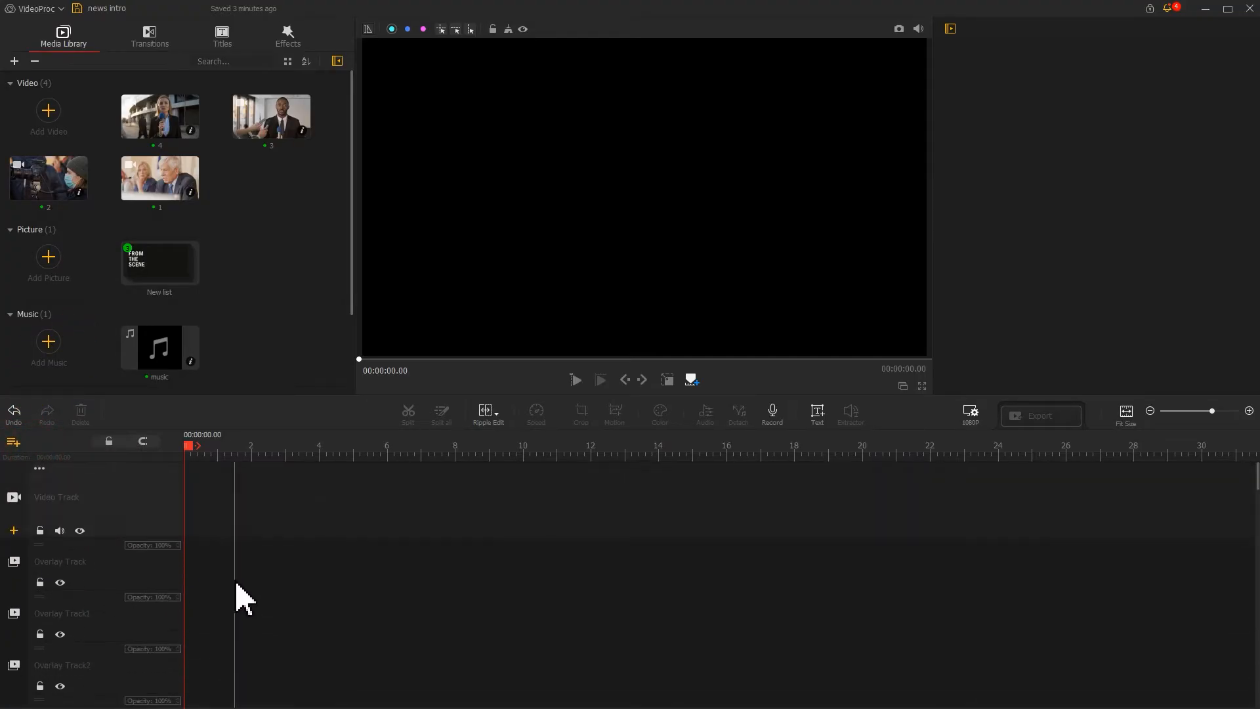
Open the snapshot list and place the WORLD snapshot at the start of the video track.
double_click(141, 263)
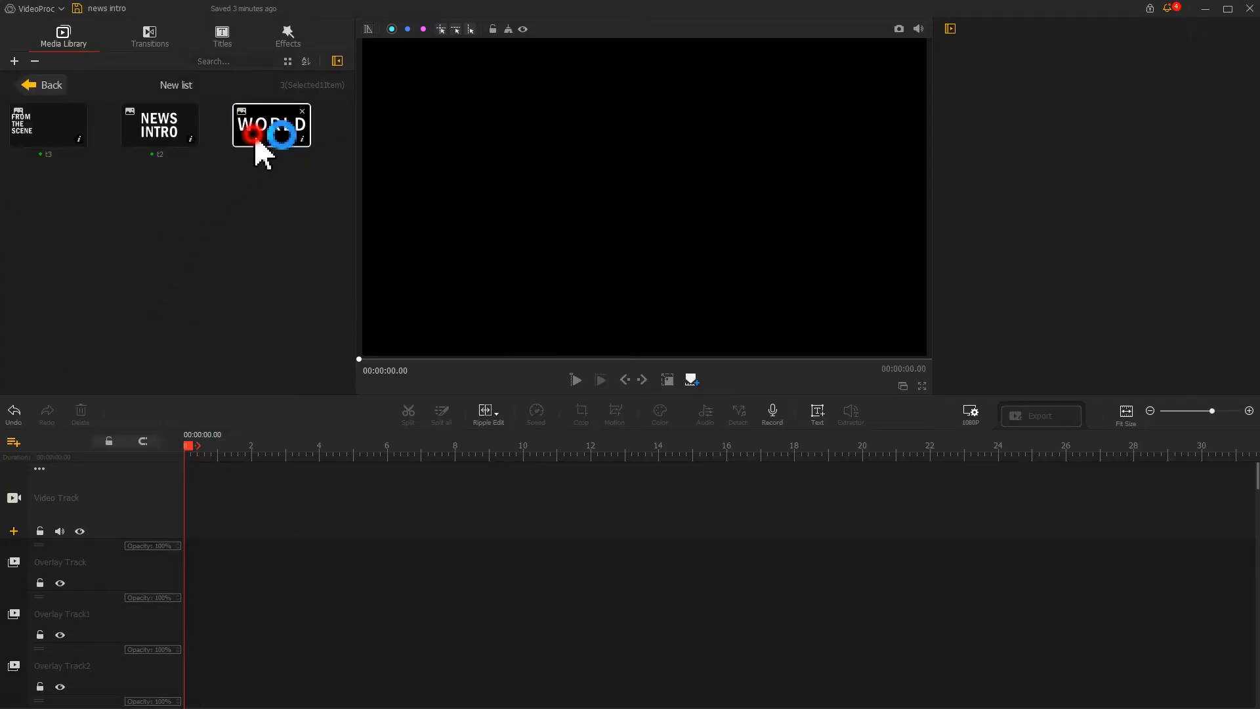
left_click_drag(265, 132, 223, 500)
scroll(422, 460, "up", 3)
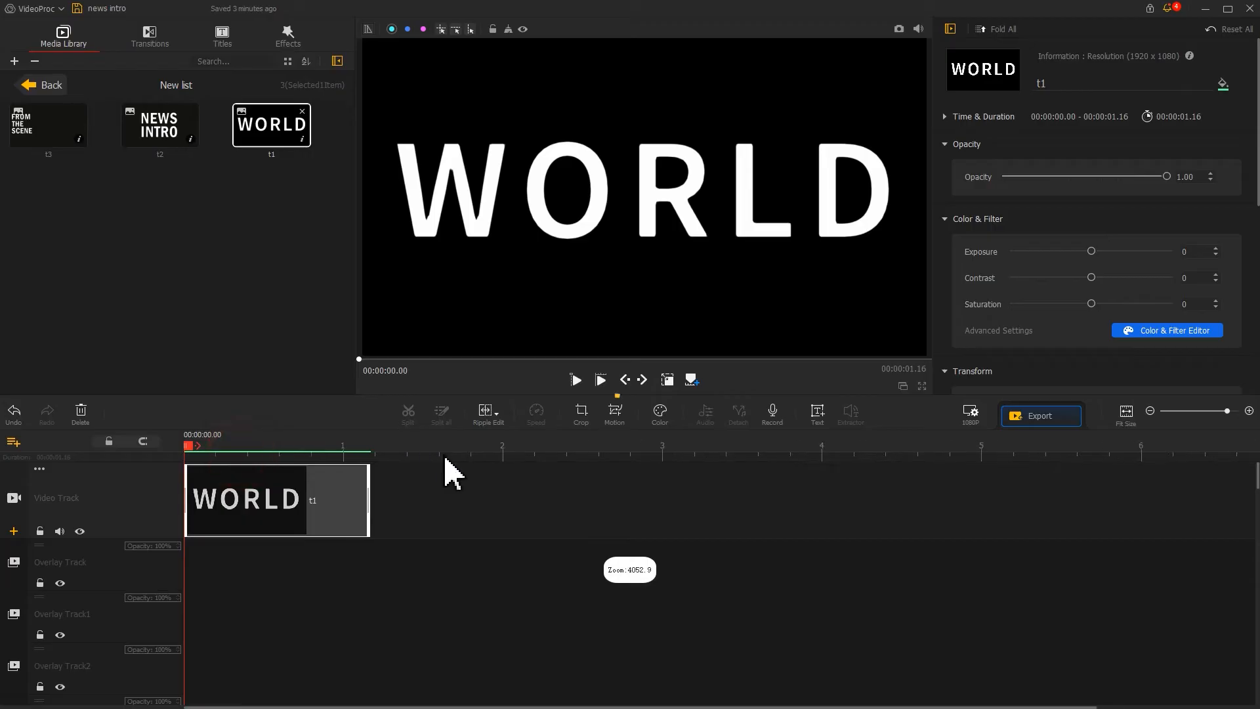
Open the Motion editor for the WORLD clip, add a zoomed-in keyframe at the start and another at 1 second.
left_click(616, 415)
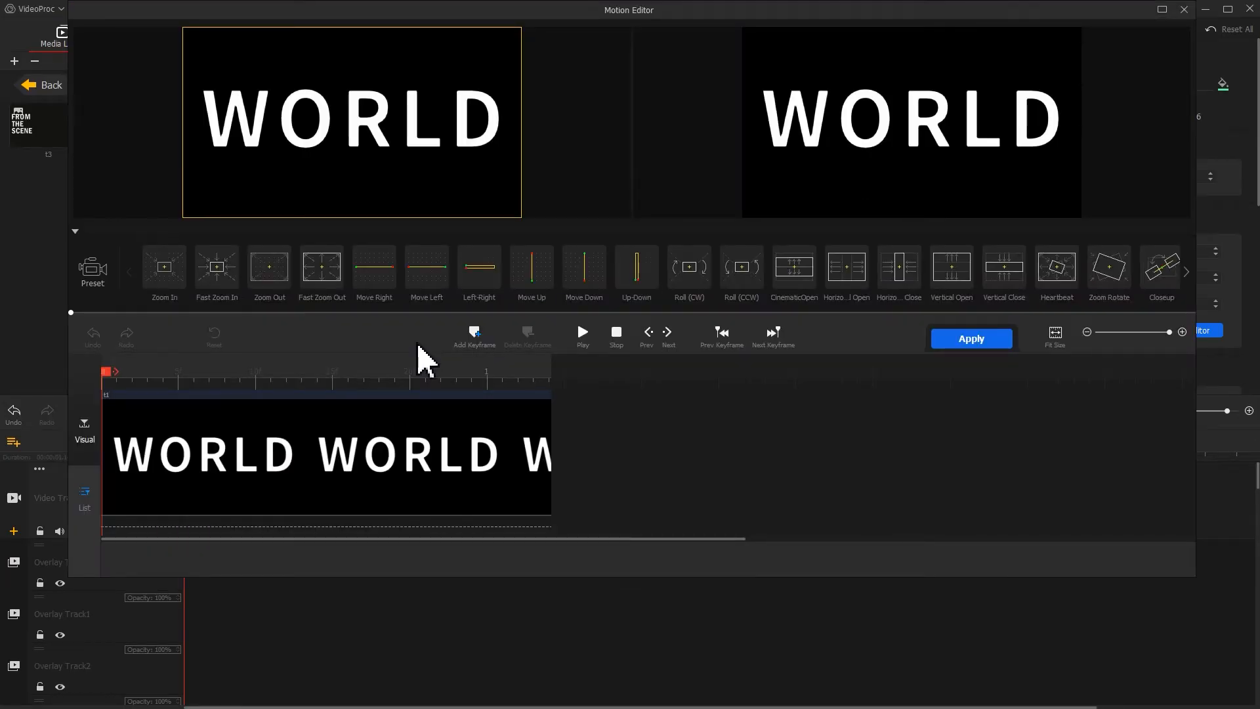
left_click(473, 336)
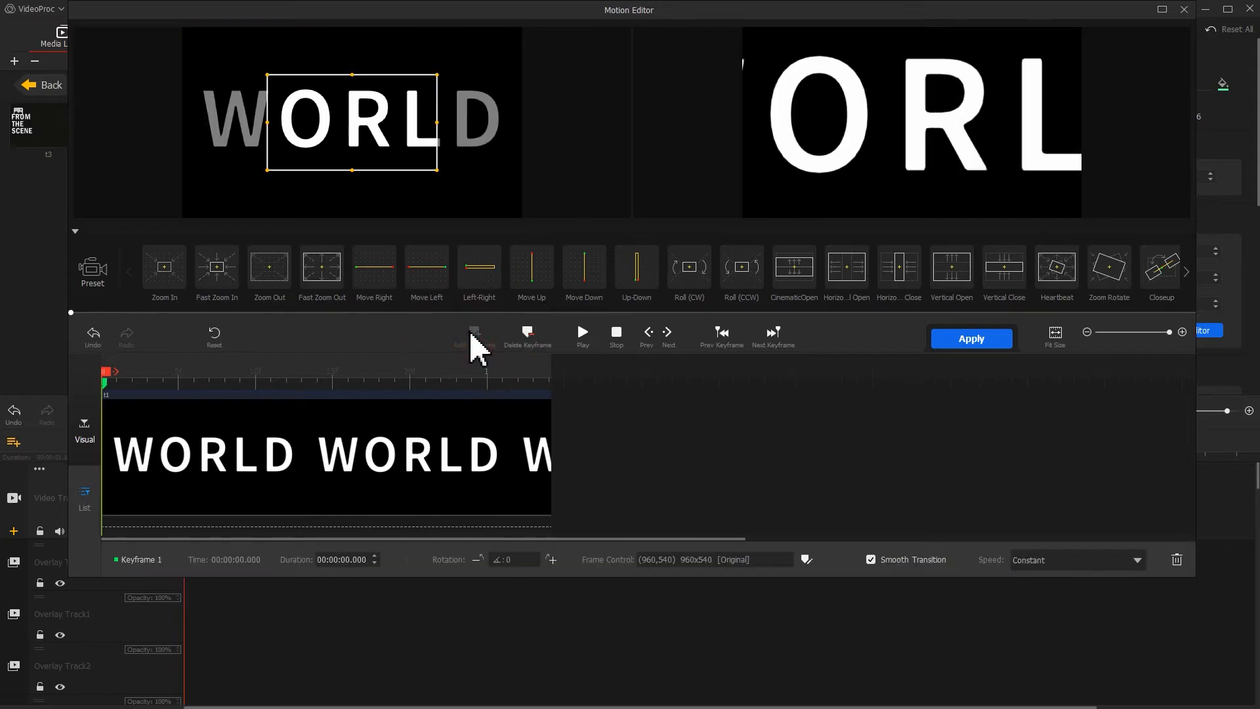
left_click_drag(268, 171, 102, 332)
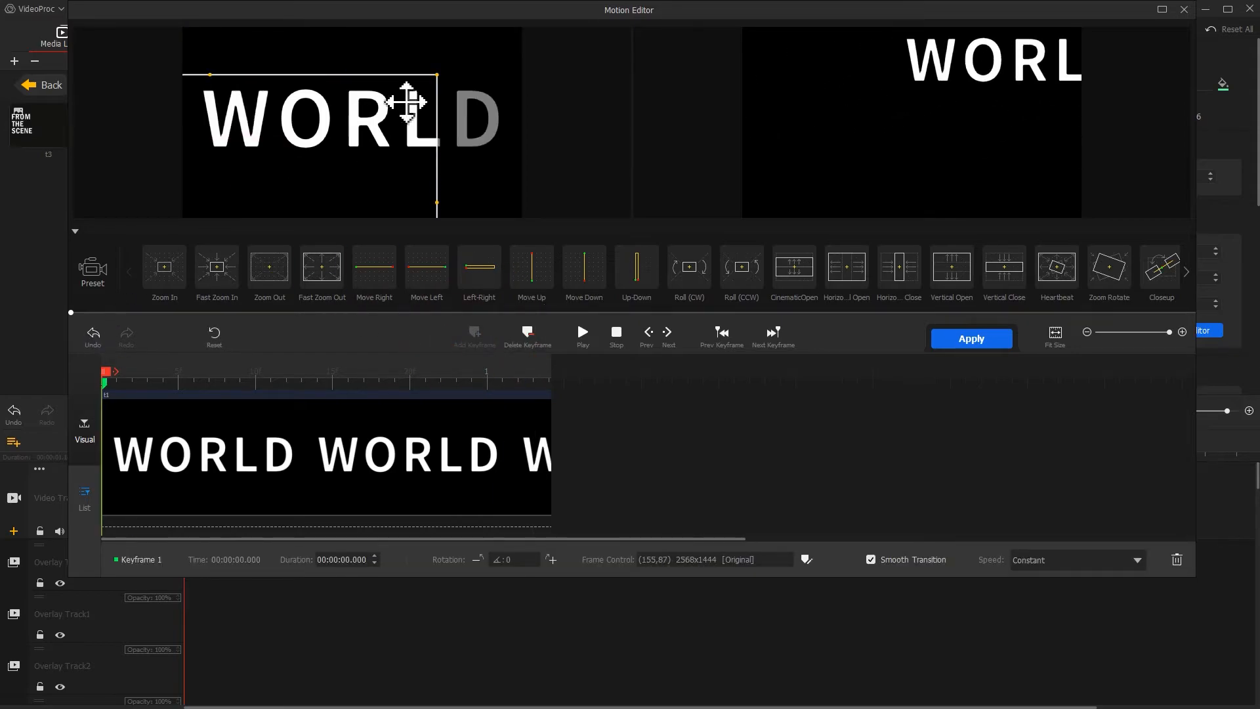
left_click_drag(437, 75, 556, 86)
left_click_drag(411, 124, 498, 83)
left_click_drag(343, 374, 510, 380)
left_click(476, 332)
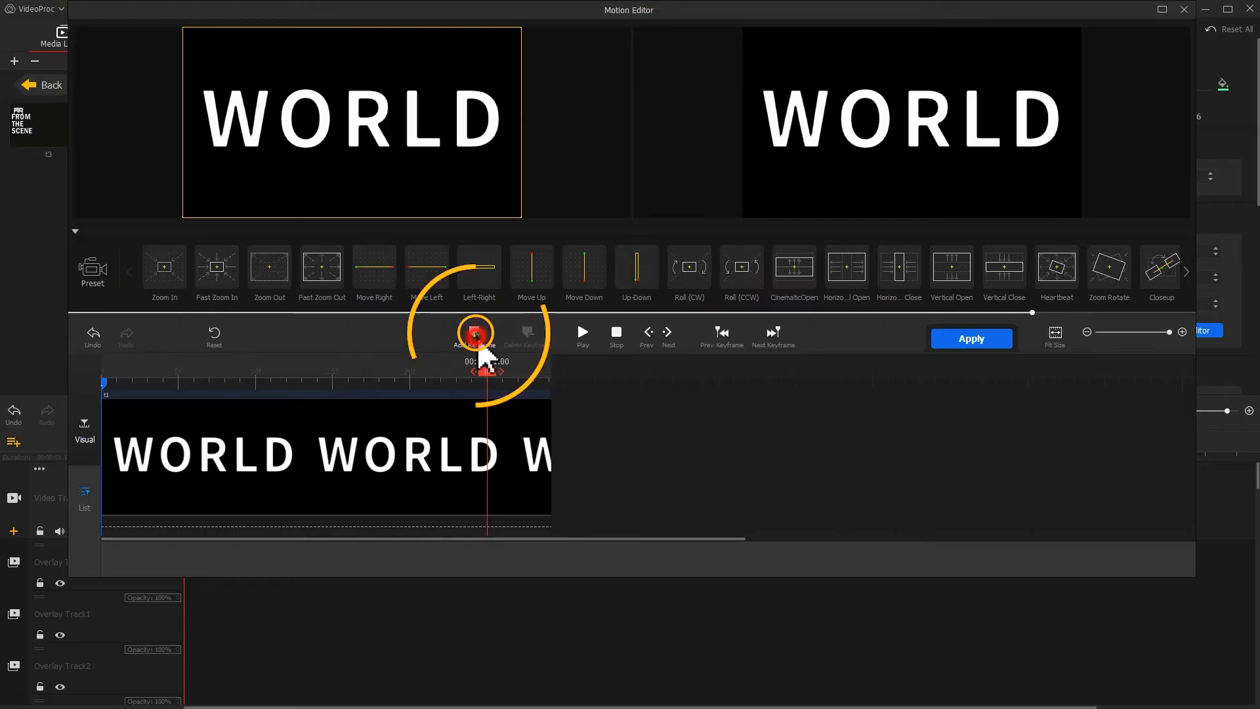
Set the second keyframe's speed to Smooth Speed Down 1 and add a third keyframe at the clip's end.
left_click(1089, 560)
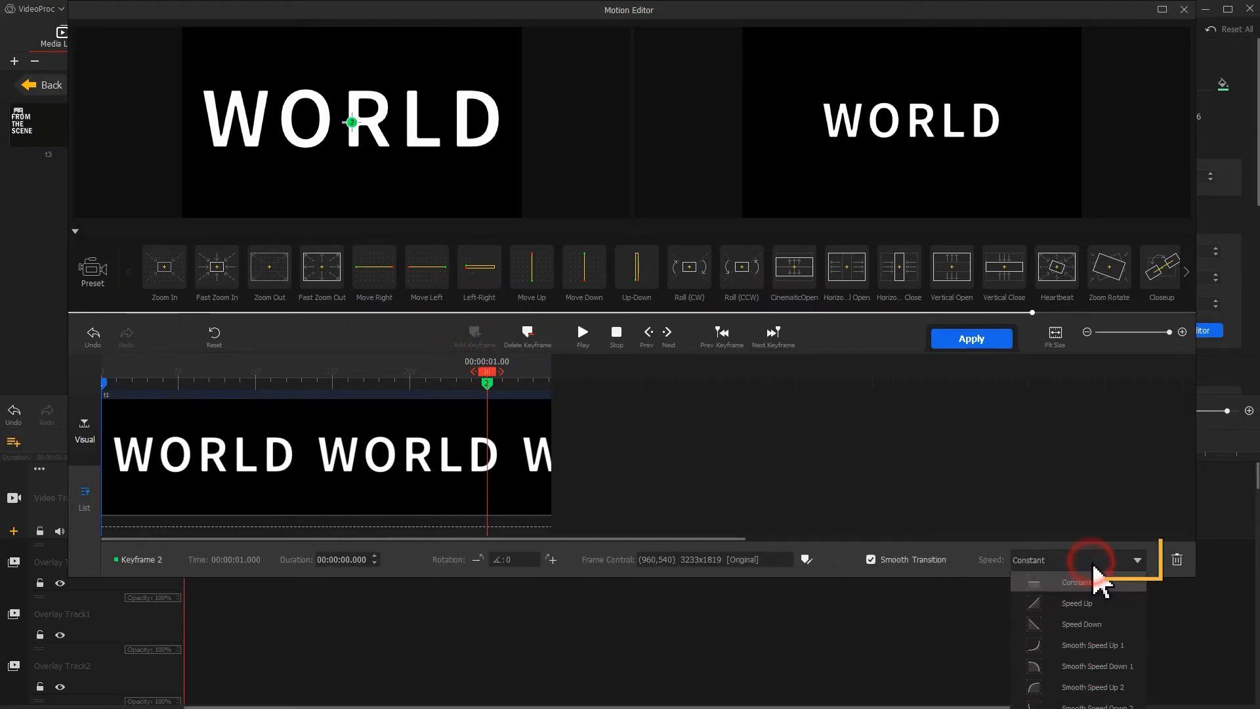
left_click(1118, 677)
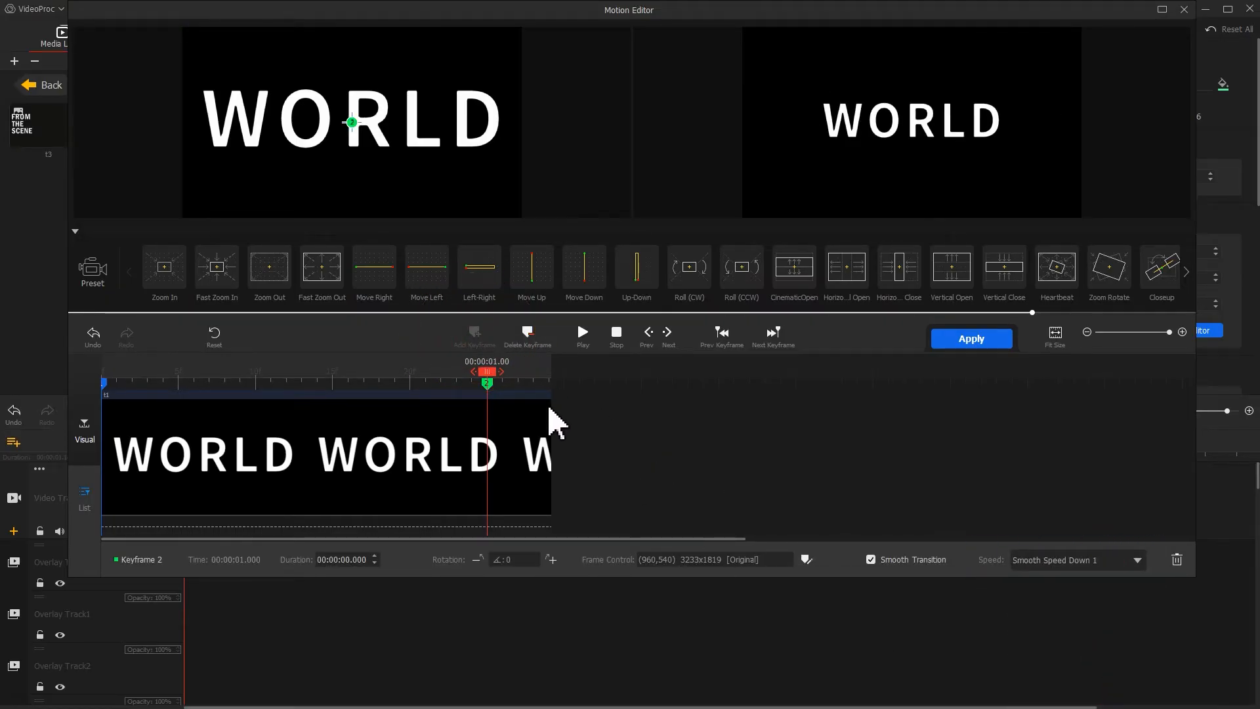
left_click_drag(529, 394, 611, 402)
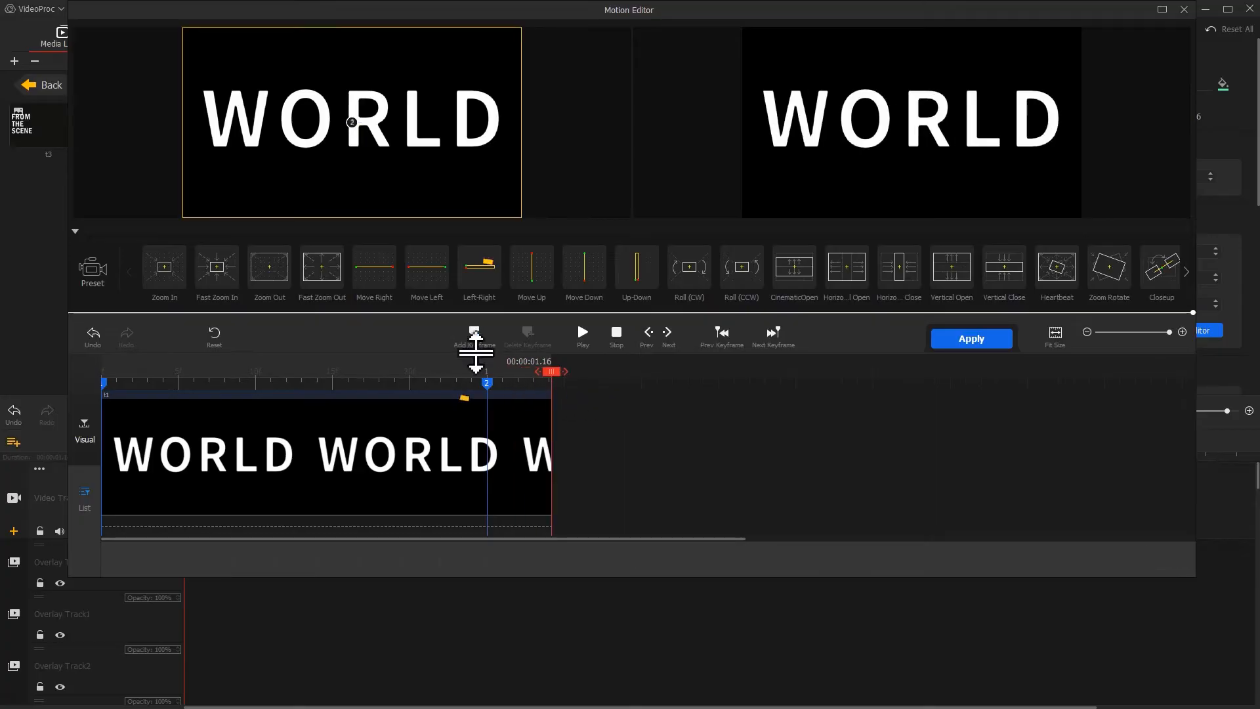
left_click(467, 342)
Move the first keyframe's frame far to the left so the text slides in, and apply the motion.
left_click(105, 382)
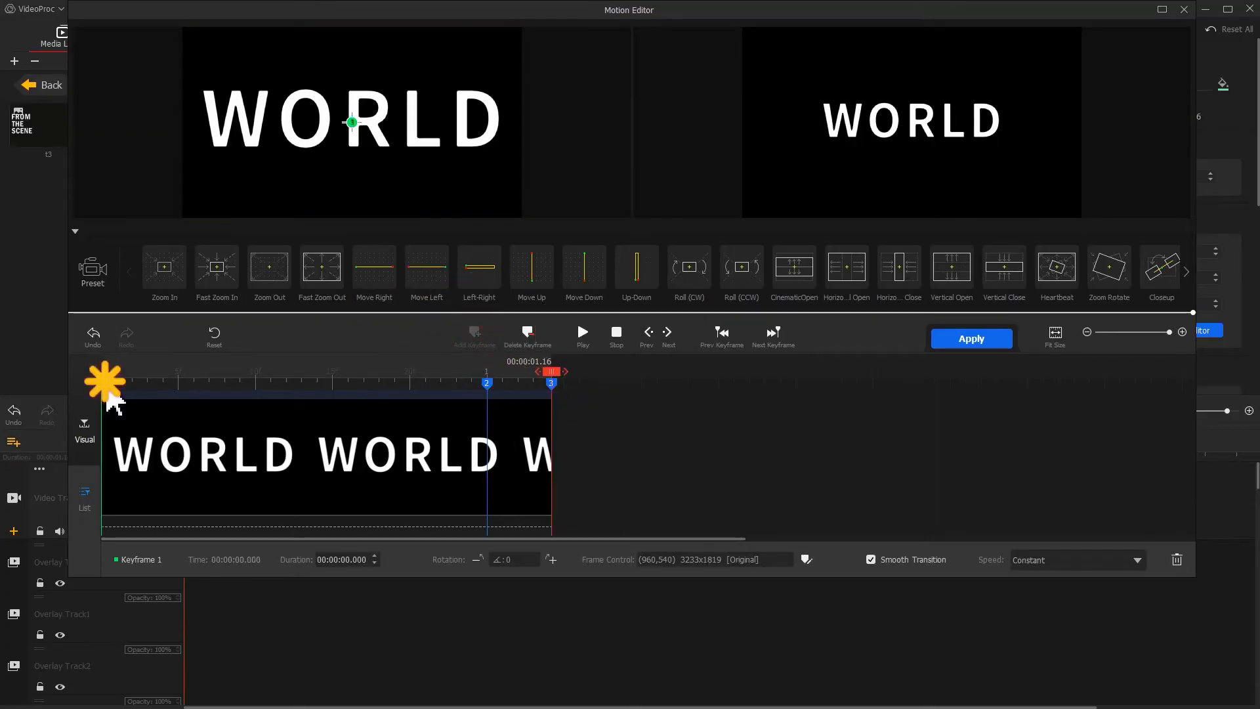
left_click_drag(402, 160, 125, 179)
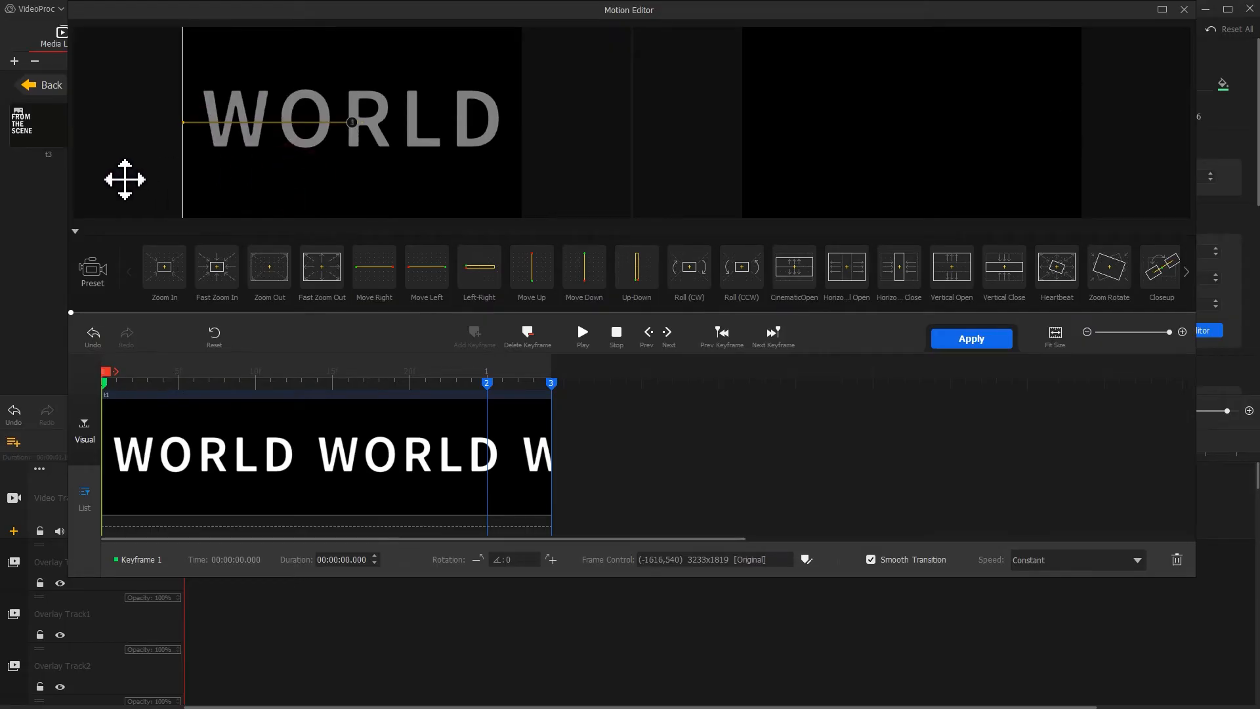
left_click(995, 338)
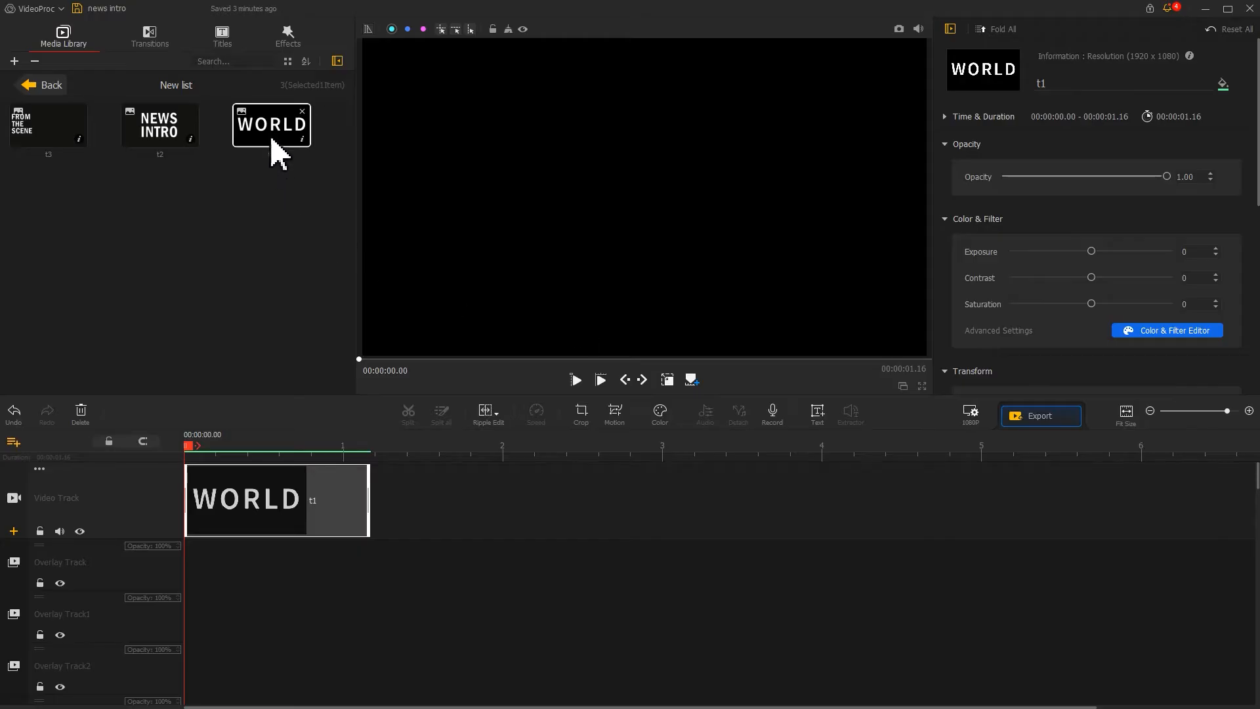
Place more copies of the WORLD snapshot after the first clip on the video track and the overlay tracks.
left_click_drag(279, 154, 426, 499)
left_click_drag(272, 128, 406, 672)
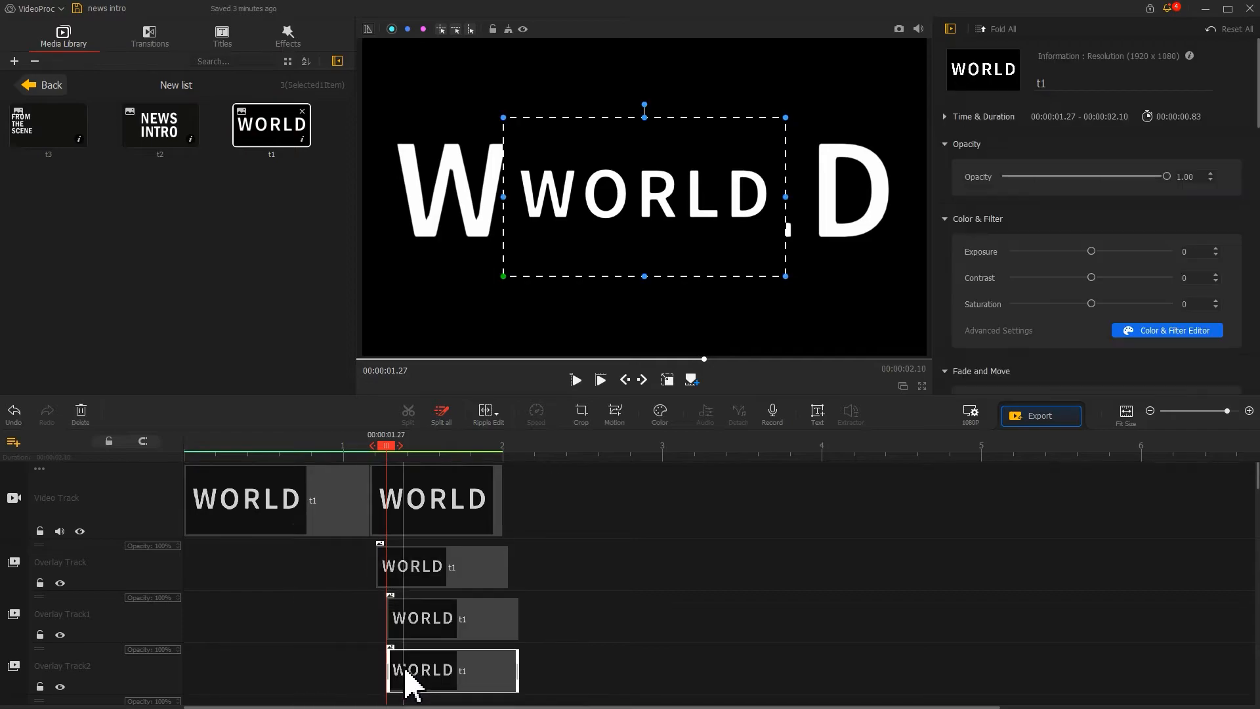
Crop the second WORLD clip on the video track down to the letter W.
left_click(420, 493)
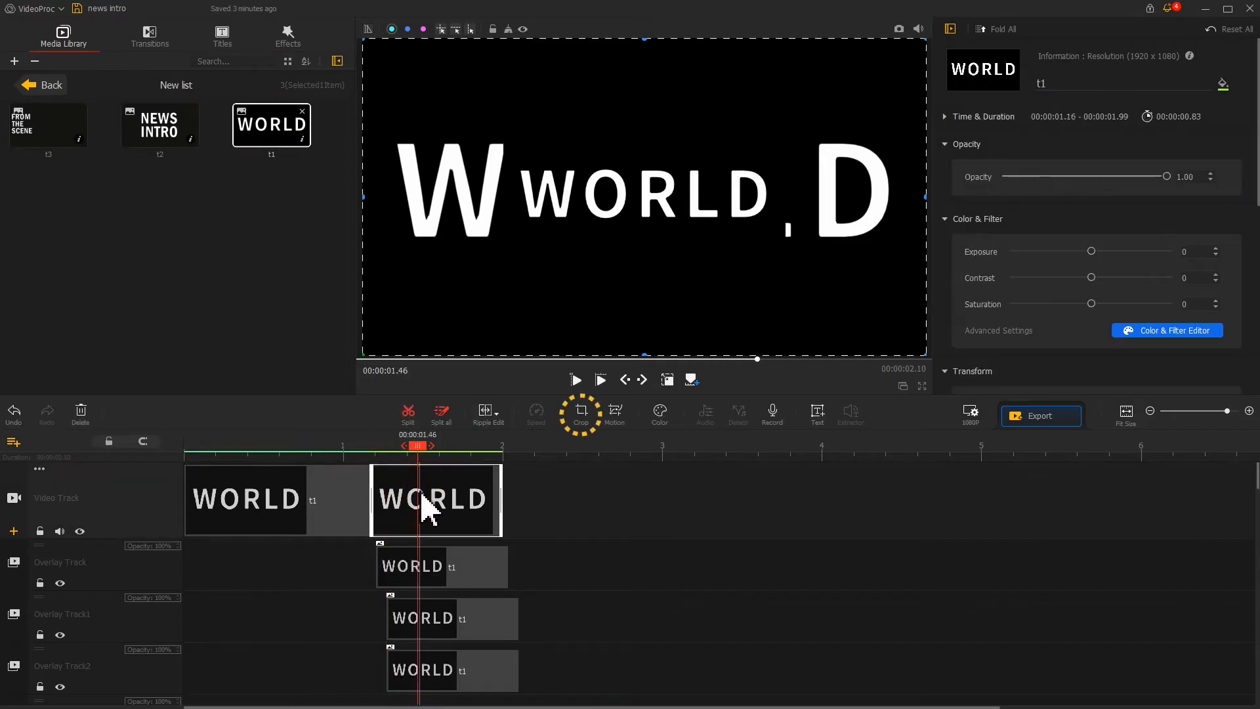
left_click(579, 423)
left_click_drag(675, 287, 355, 287)
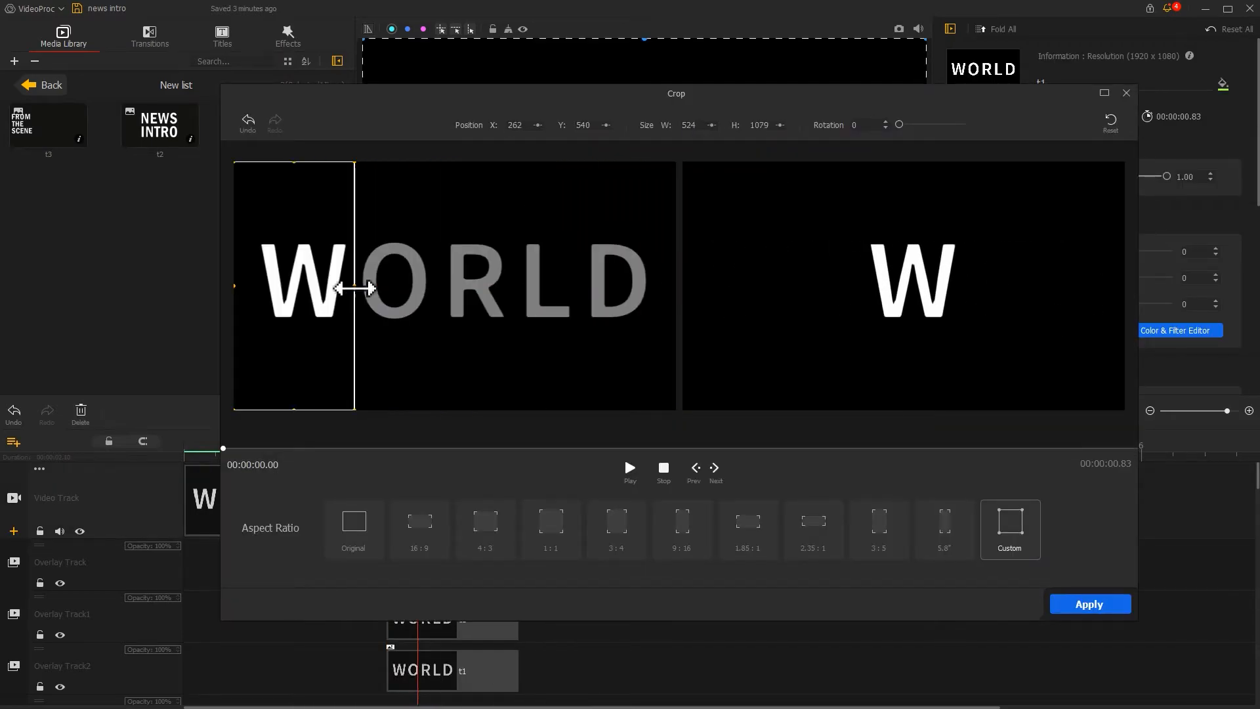
left_click(1090, 604)
Crop the WORLD clip on Overlay Track down to the letter O.
left_click(440, 578)
left_click(579, 423)
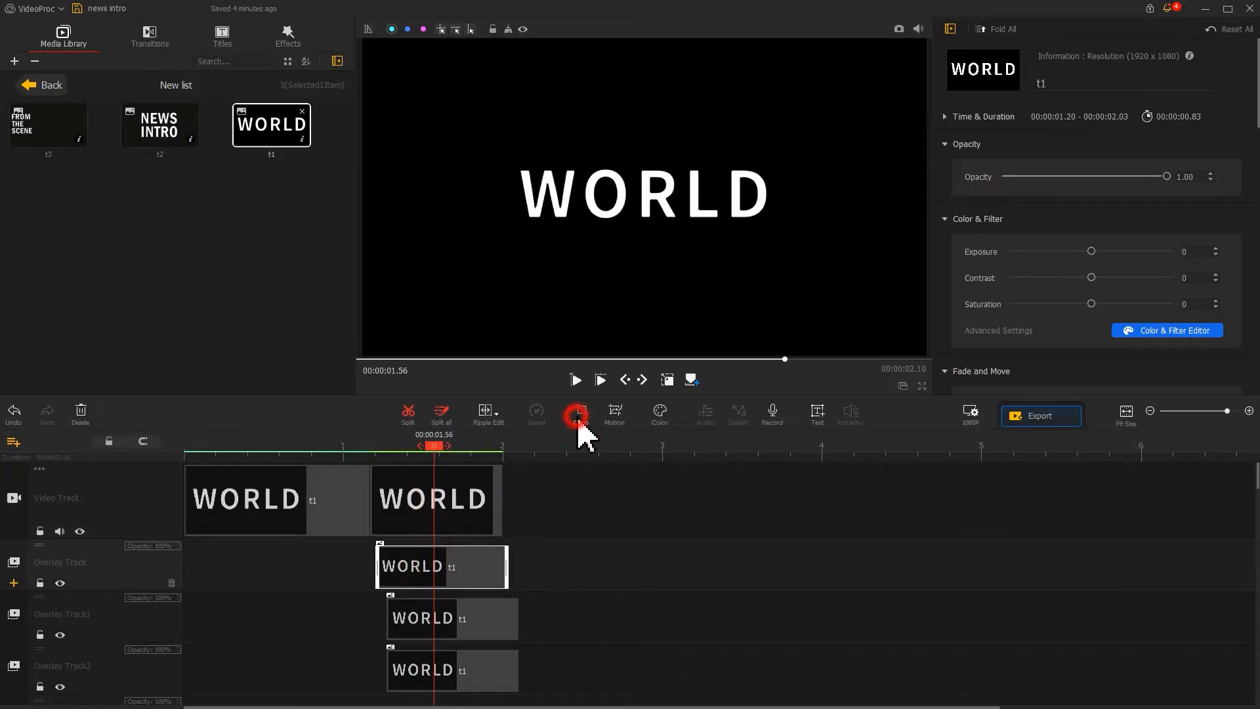
left_click_drag(199, 252, 319, 253)
left_click_drag(644, 253, 402, 253)
left_click(1057, 570)
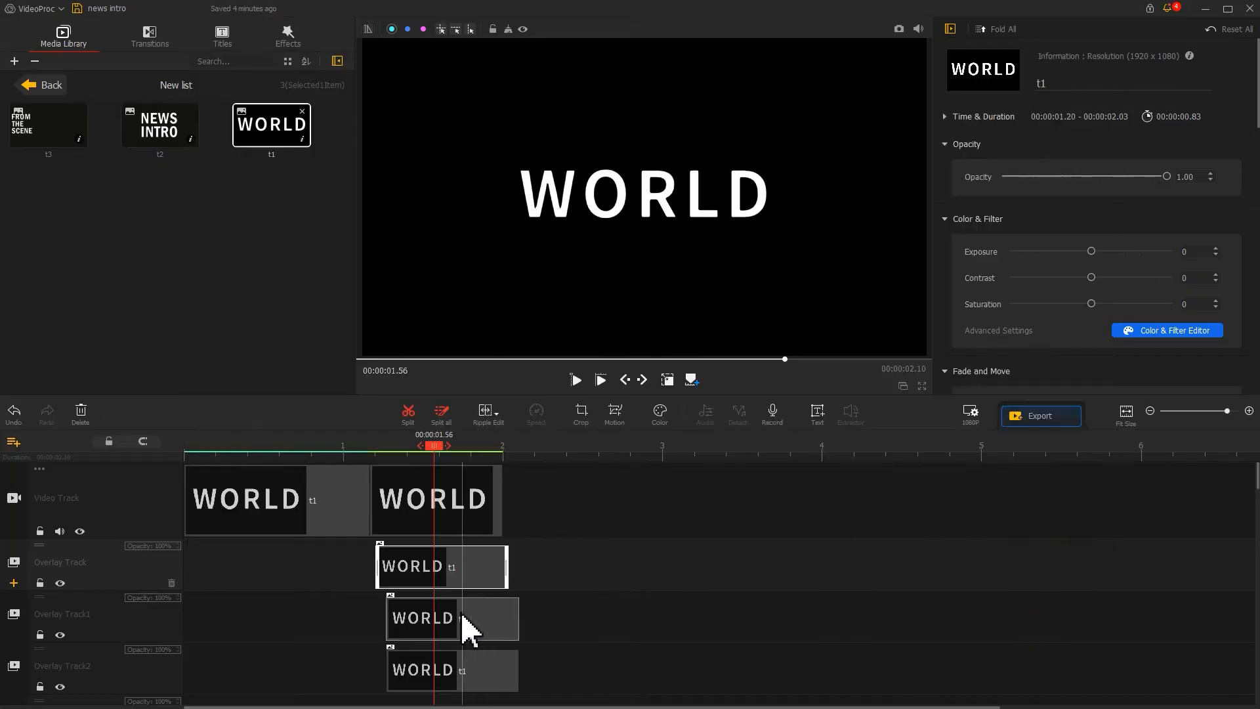
Crop the WORLD clip on Overlay Track1 down to the letter R.
left_click(471, 629)
left_click(578, 420)
left_click_drag(628, 270, 466, 269)
left_click_drag(188, 269, 433, 273)
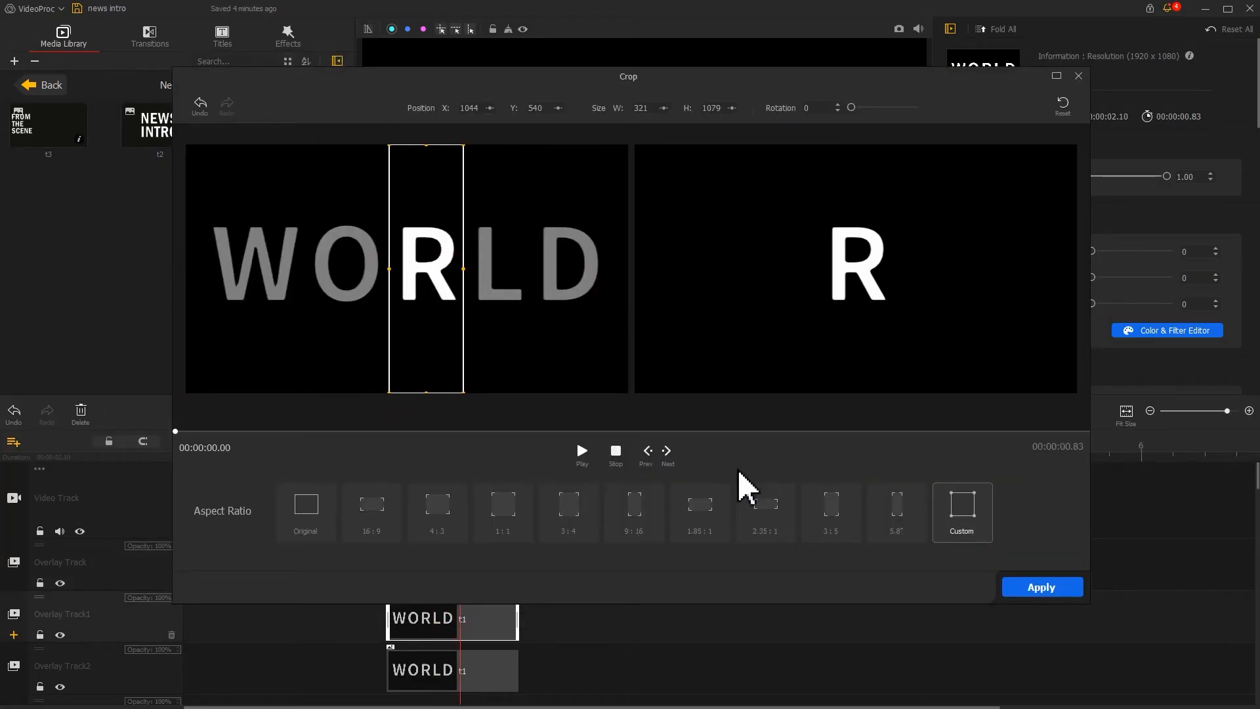
left_click(1042, 587)
Crop the WORLD clip on Overlay Track2 down to the letters LD.
left_click(471, 670)
left_click(578, 420)
left_click_drag(645, 254, 626, 253)
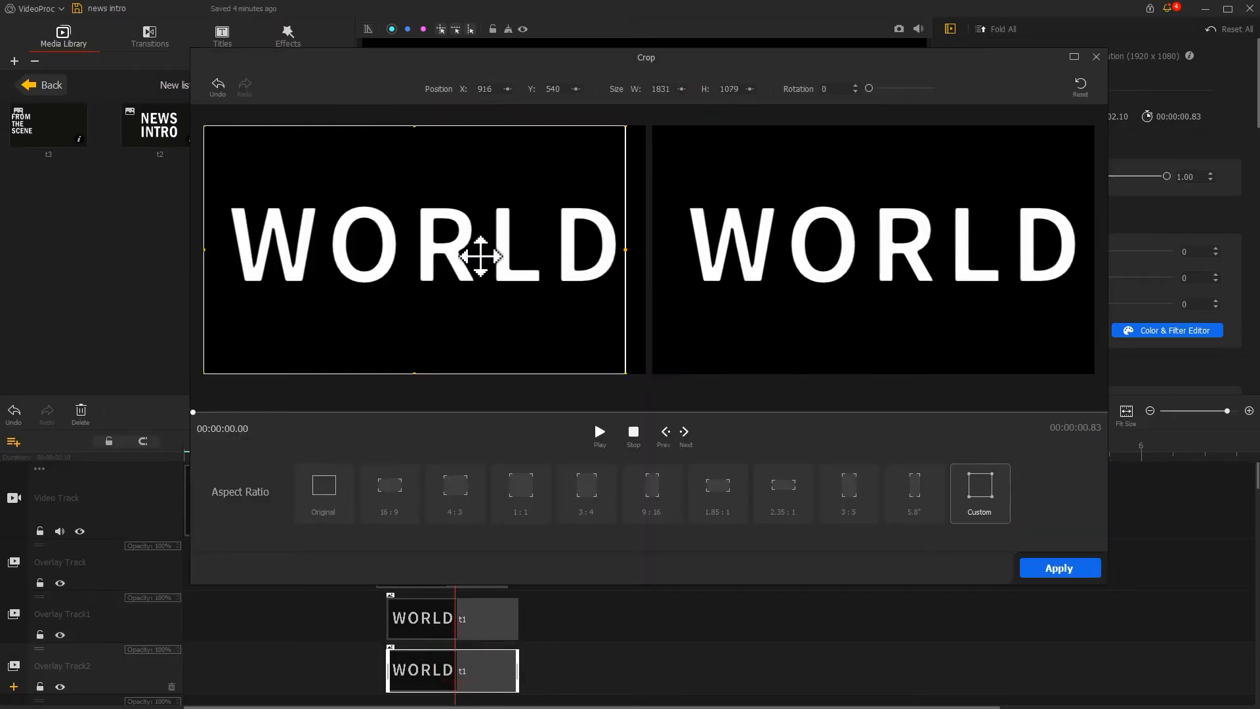
left_click_drag(202, 249, 526, 249)
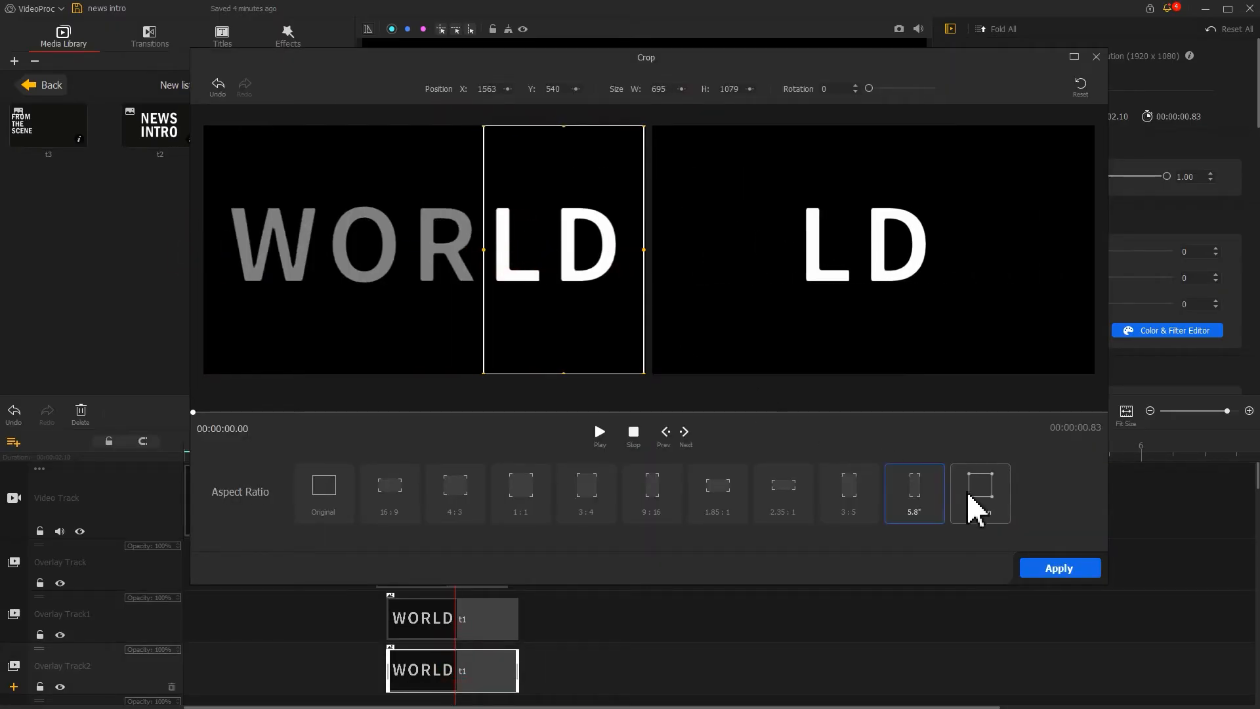
left_click(1050, 570)
Scale the W clip to 0.35 and shift its X position to about 0.285.
scroll(1234, 322, "down", 5)
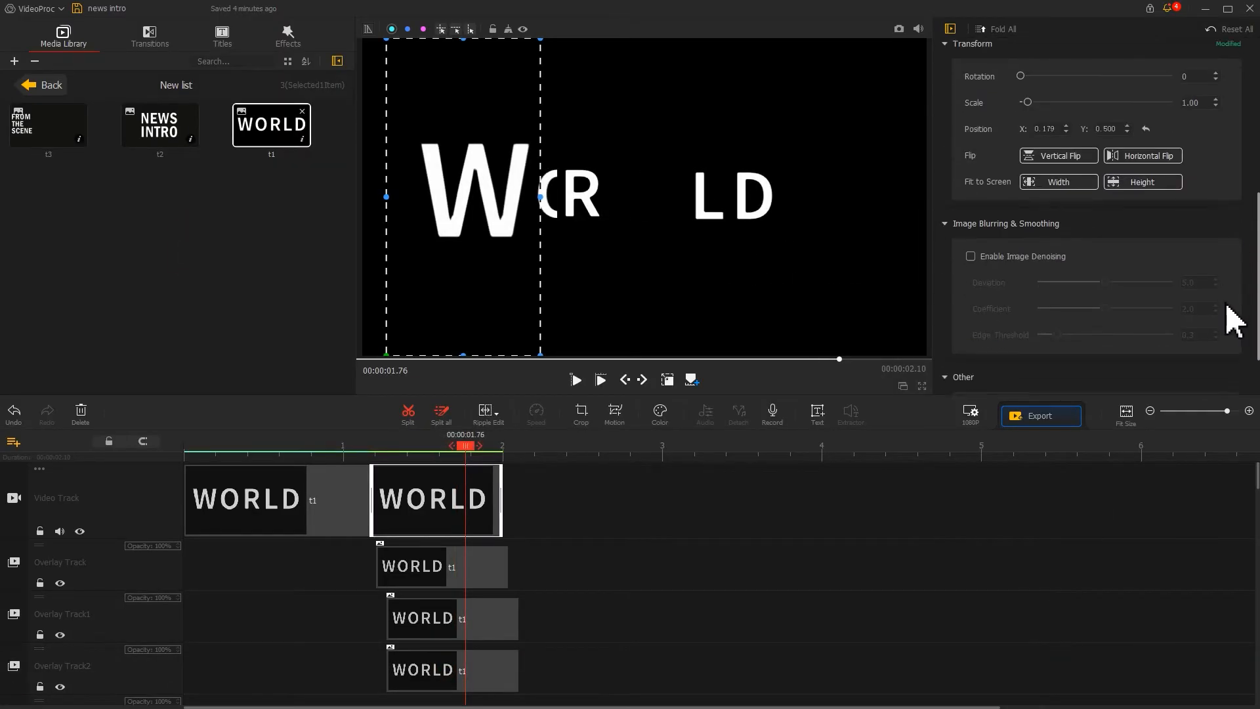
scroll(1235, 302, "up", 1)
double_click(1192, 163)
type("0.35")
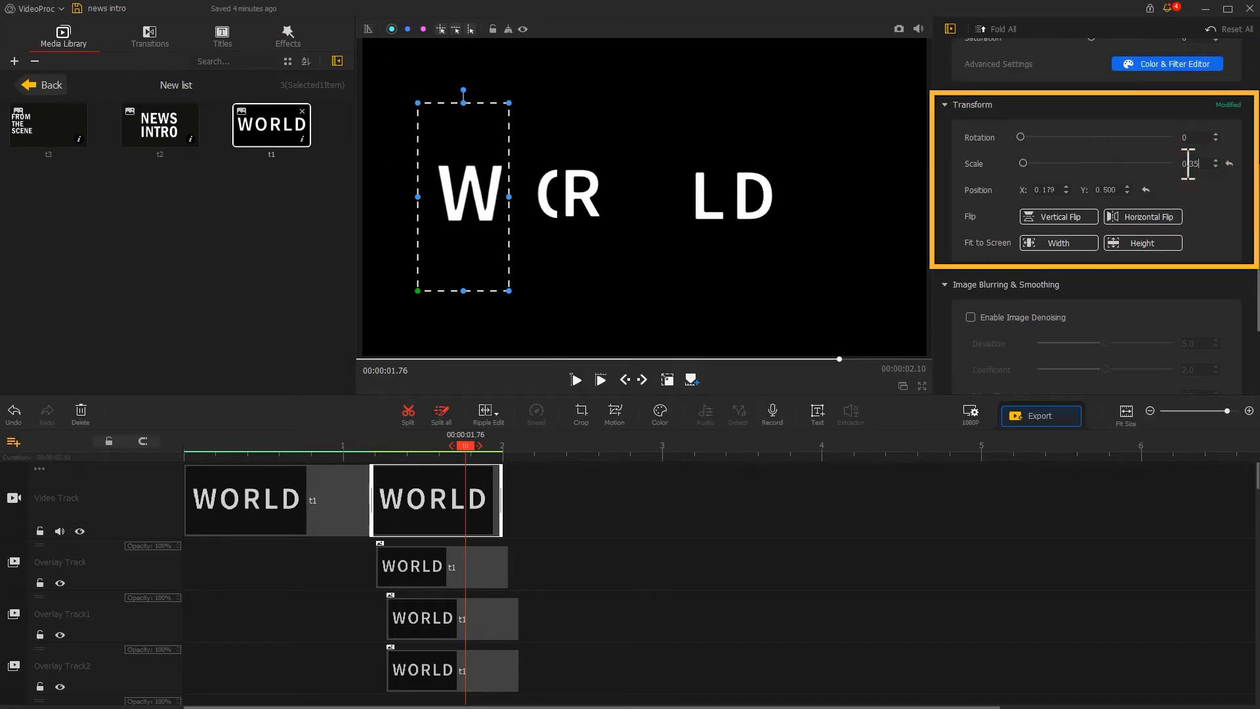
left_click(1053, 190)
left_click_drag(1052, 187, 1066, 189)
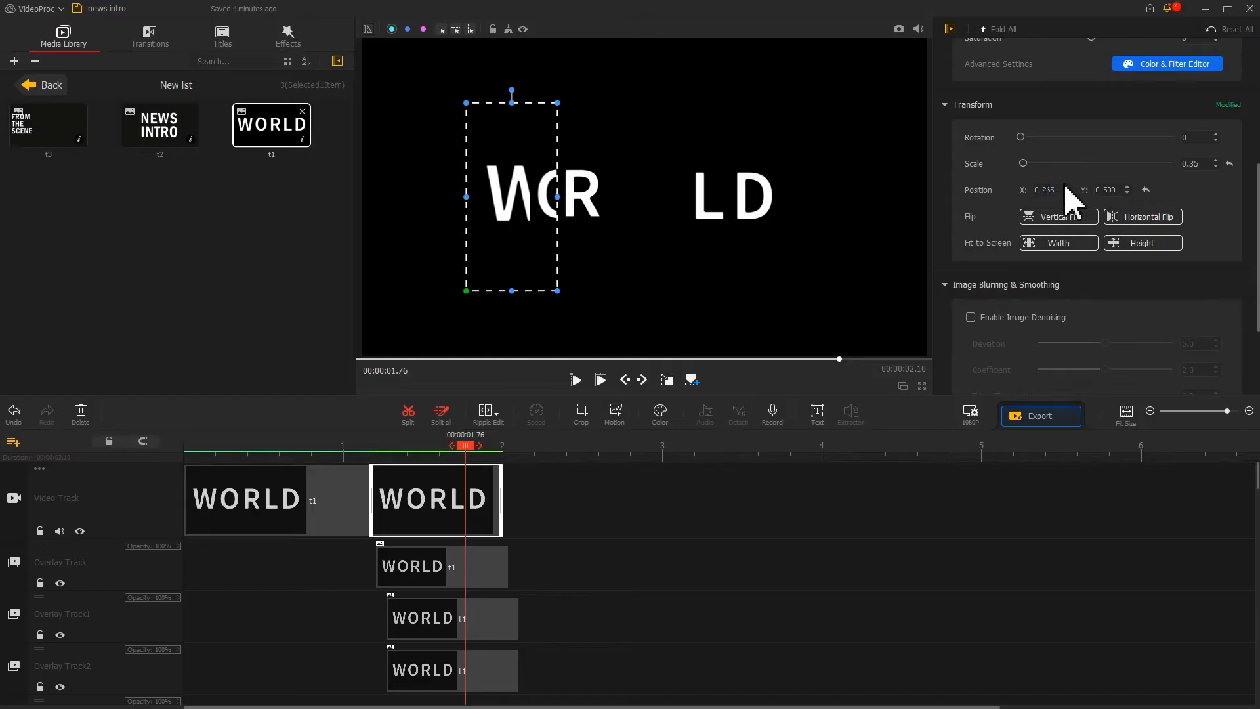
Scale the O clip on Overlay Track to 0.35.
left_click(439, 566)
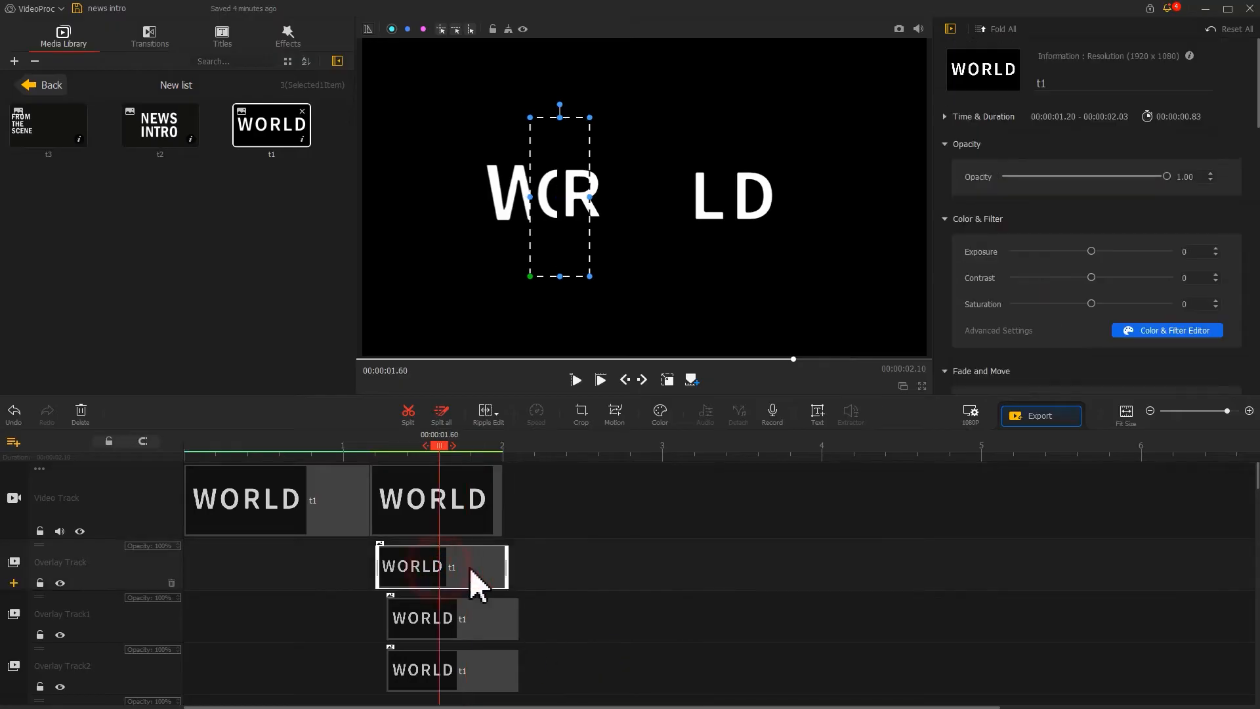
left_click_drag(1257, 122, 1248, 232)
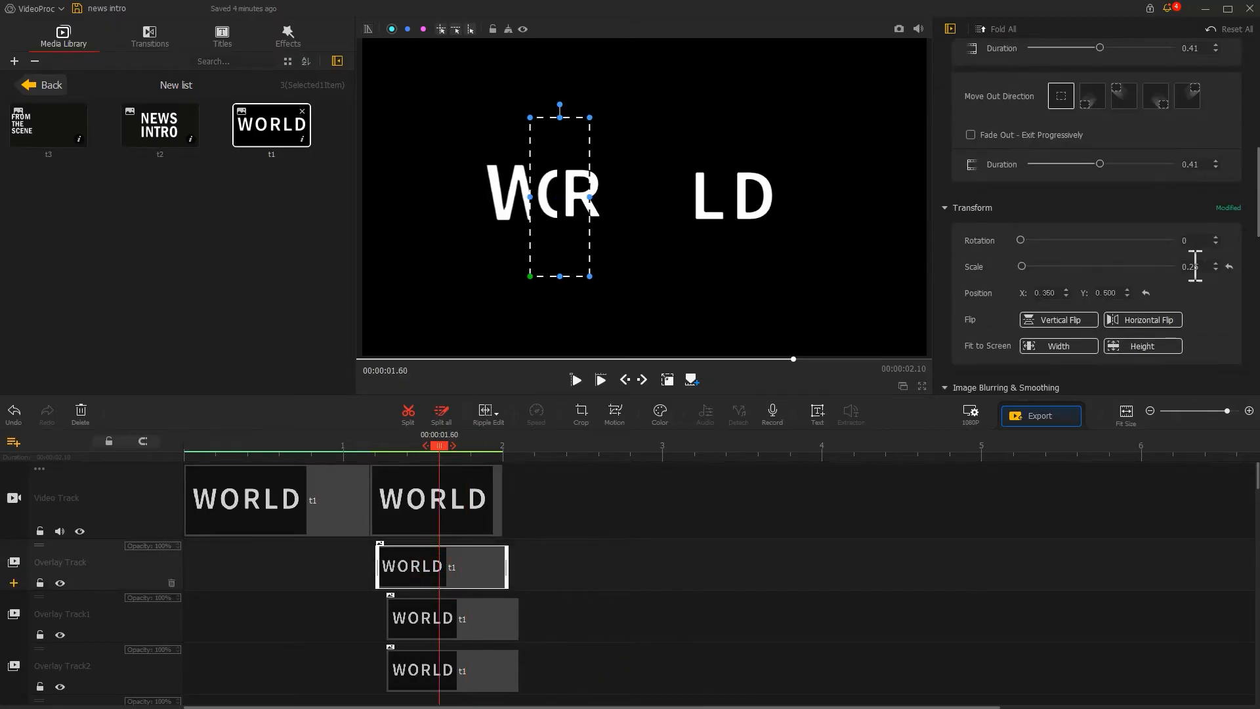
left_click_drag(1192, 265, 1199, 268)
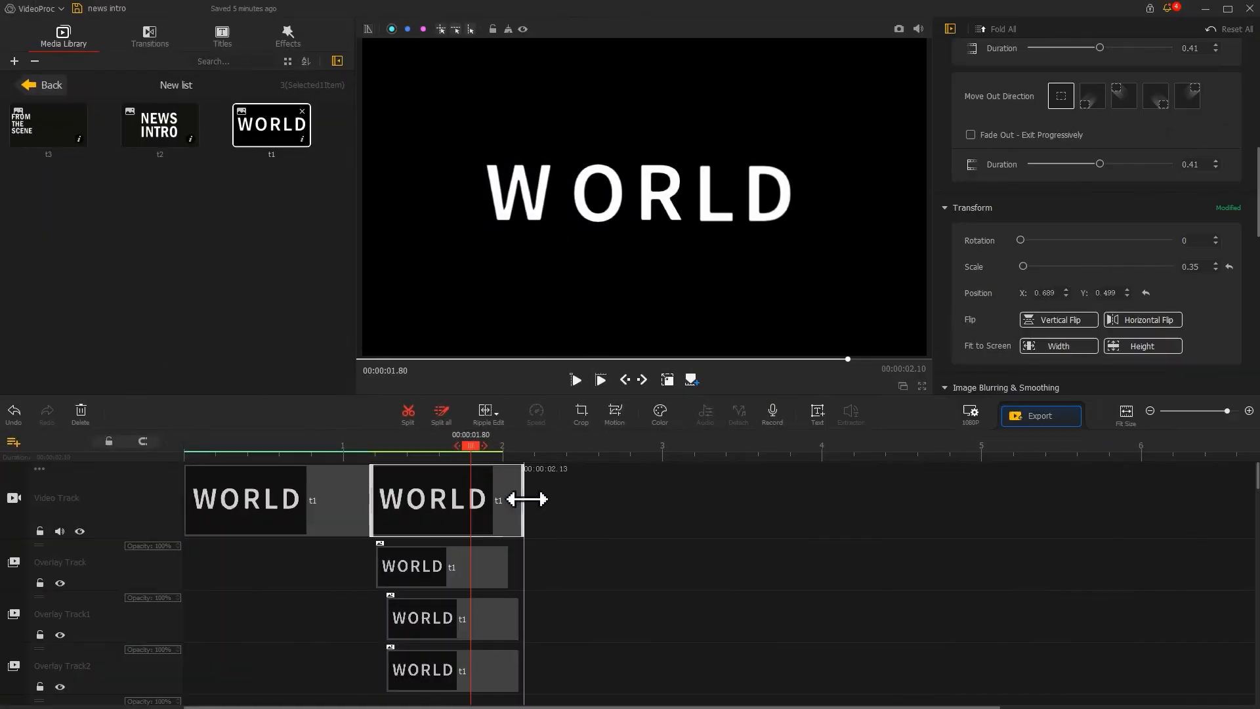
Stagger the letter clips on the overlay tracks along the timeline so they start one after another.
left_click_drag(479, 575, 517, 577)
left_click_drag(407, 620, 383, 631)
left_click(422, 674)
left_click_drag(390, 681, 437, 670)
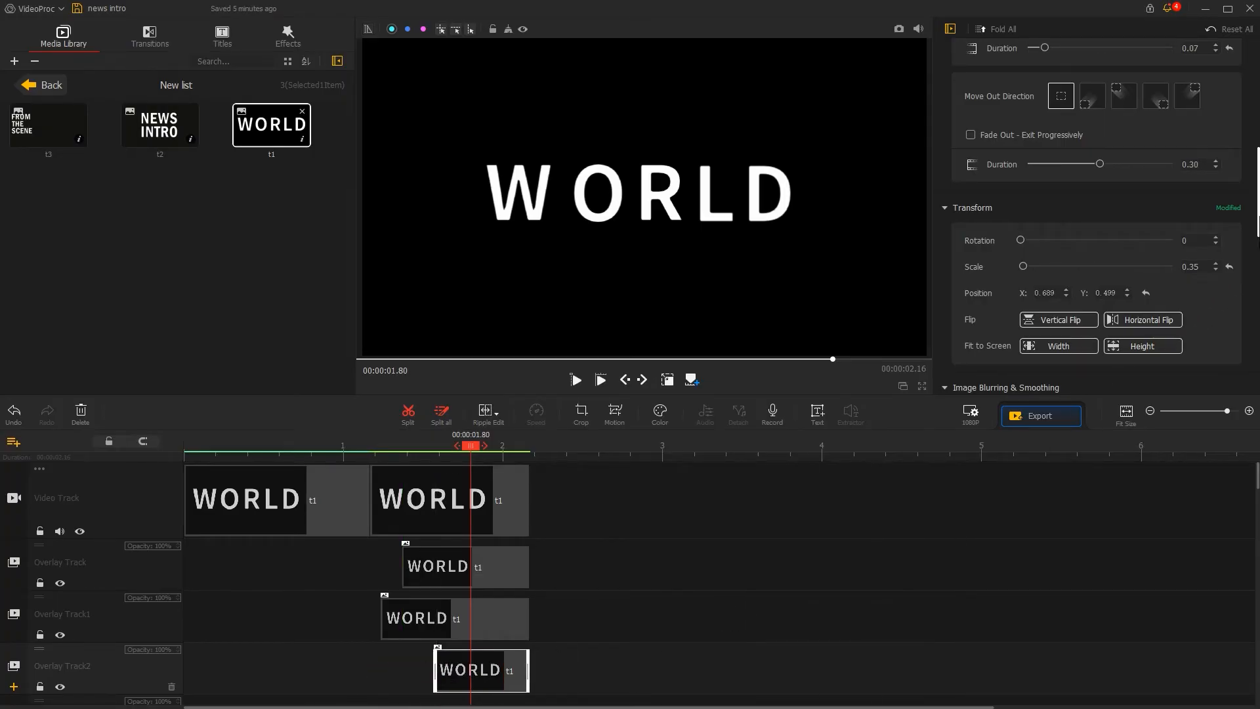
Set the LD clip's fade-in duration to about 0.26.
scroll(1096, 197, "up", 3)
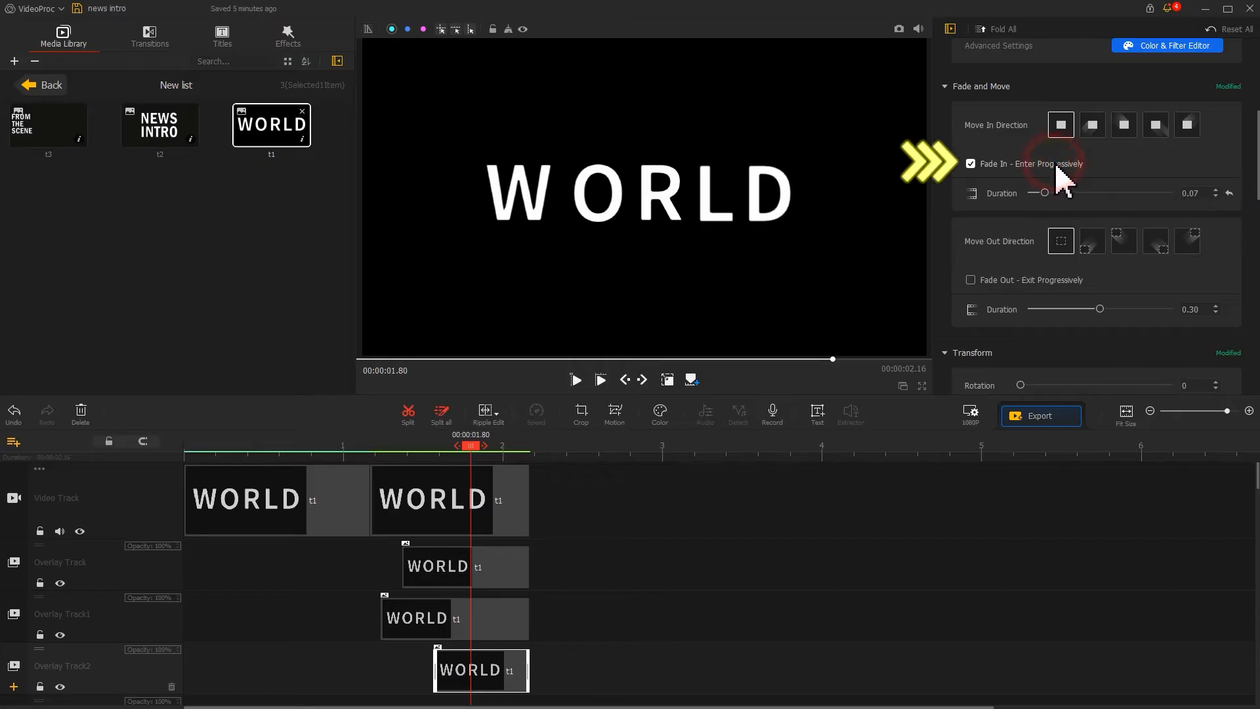
left_click(1064, 193)
left_click_drag(1087, 194, 1093, 194)
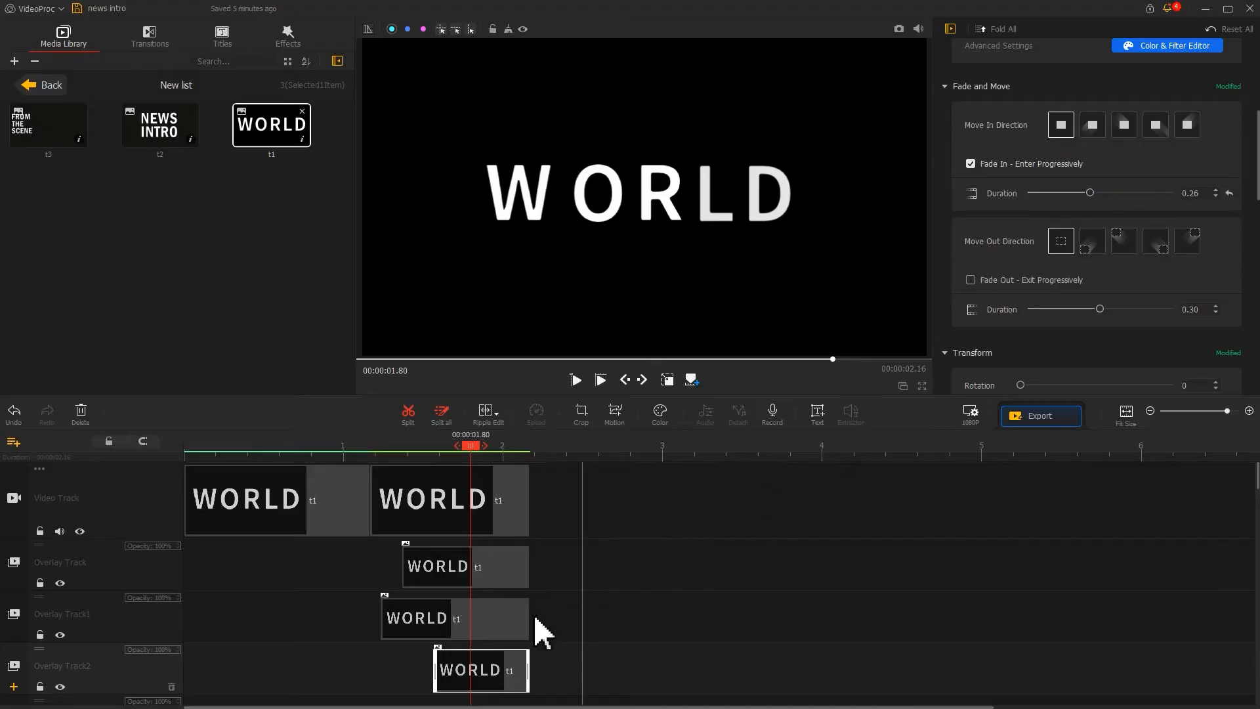
Add a Fade transition between the two WORLD clips on the Video Track.
left_click(492, 625)
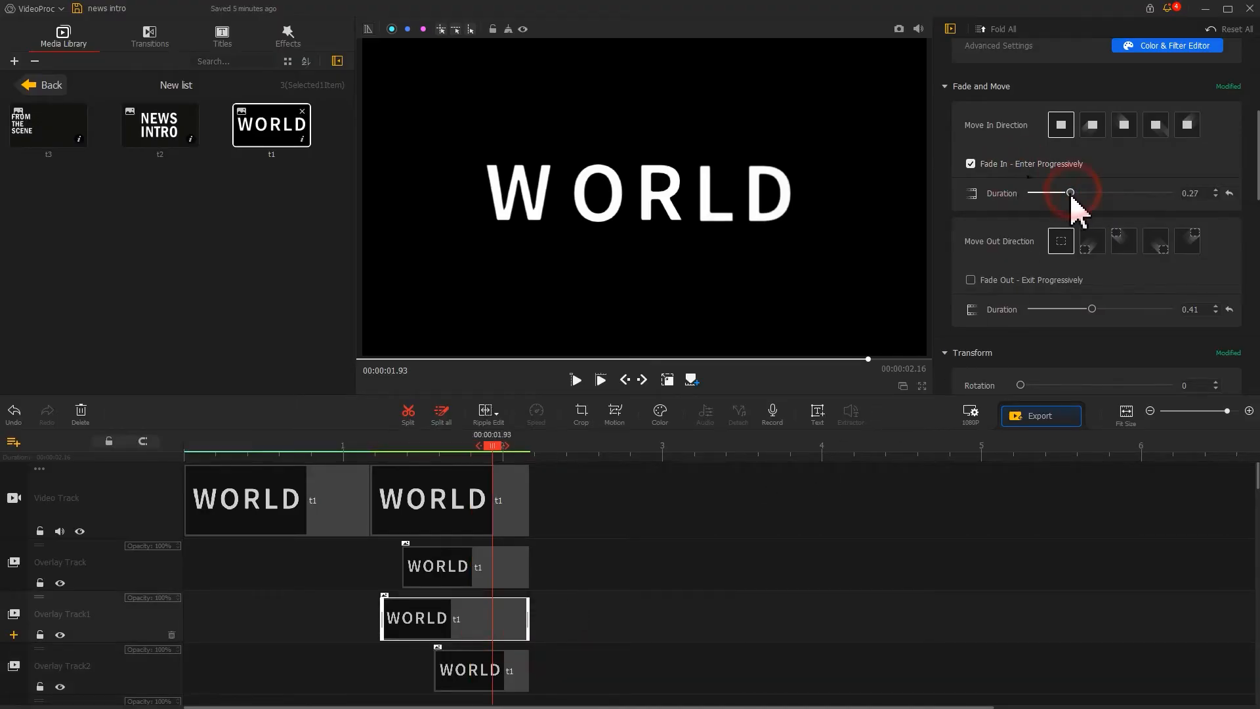
left_click(499, 565)
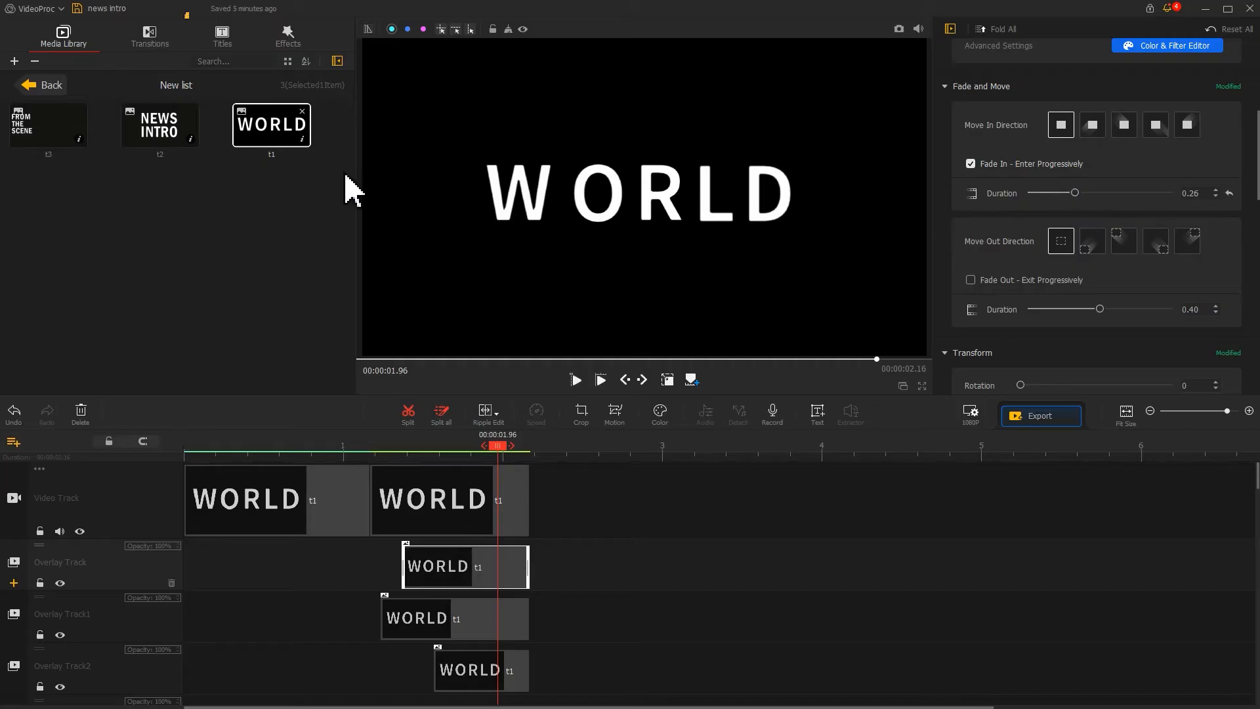
left_click(165, 46)
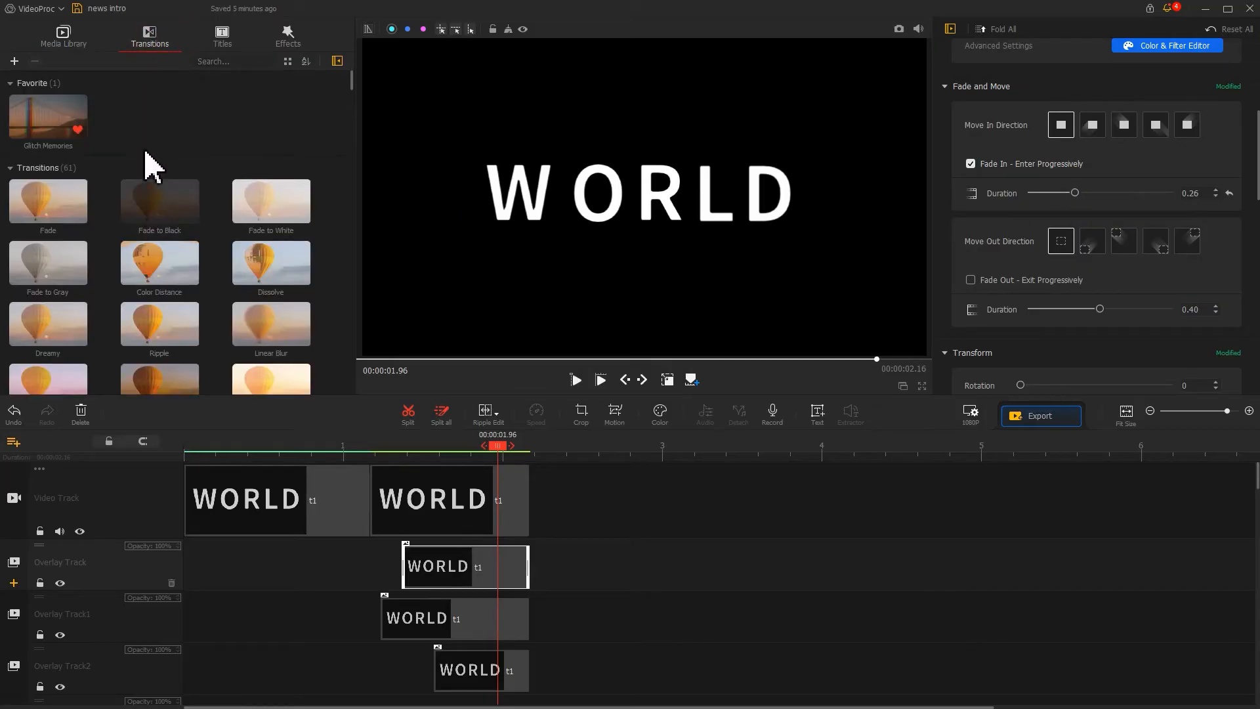
left_click_drag(51, 218, 384, 502)
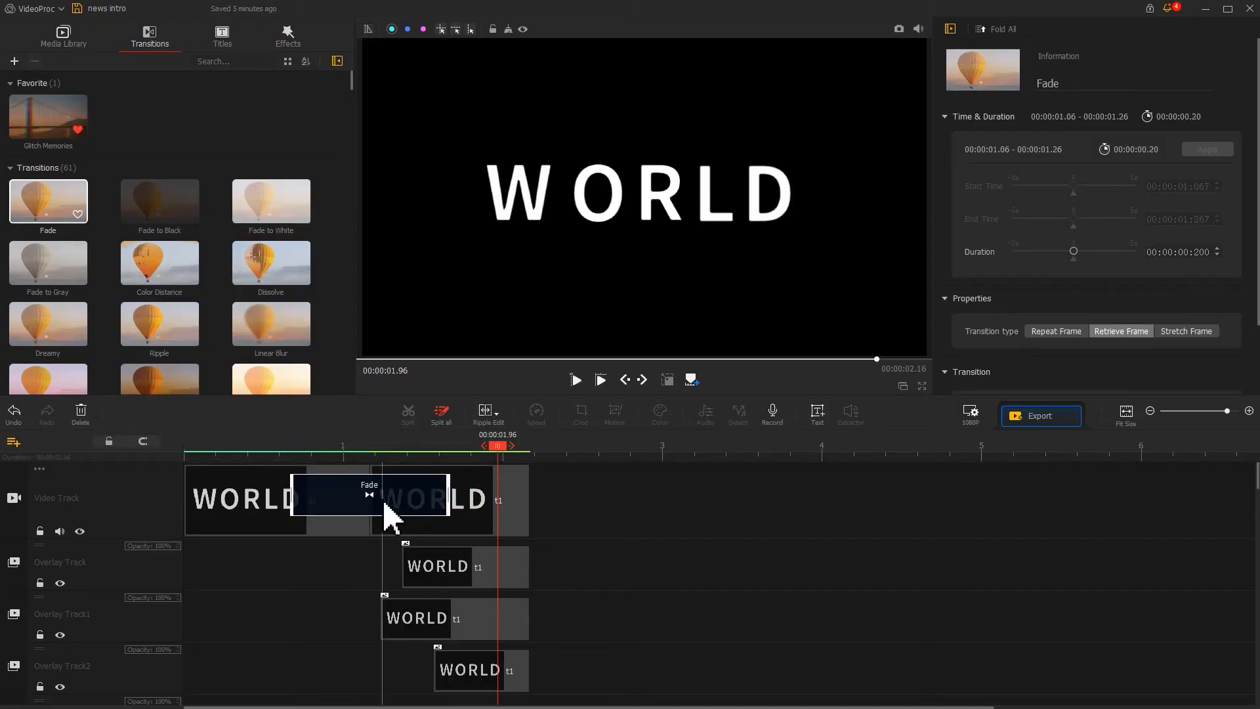
Add another WORLD title snapshot from the New list folder to the end of the Video Track.
left_click(83, 46)
double_click(140, 259)
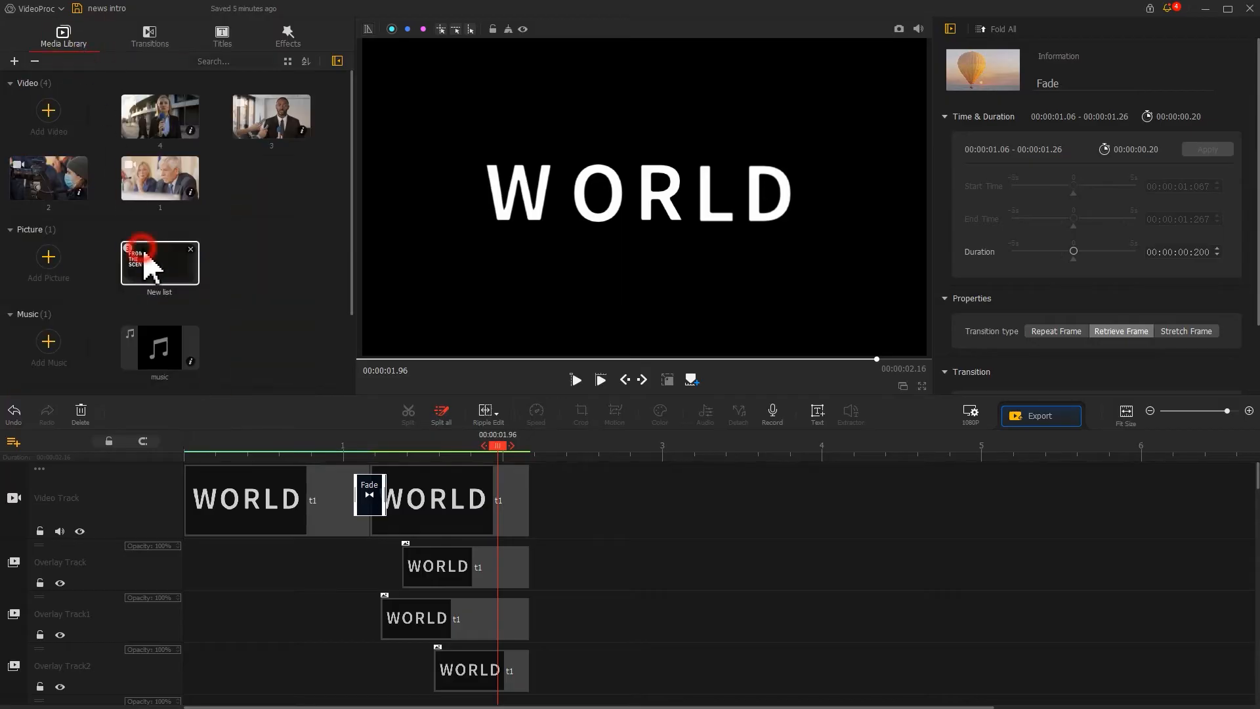
left_click_drag(271, 124, 571, 500)
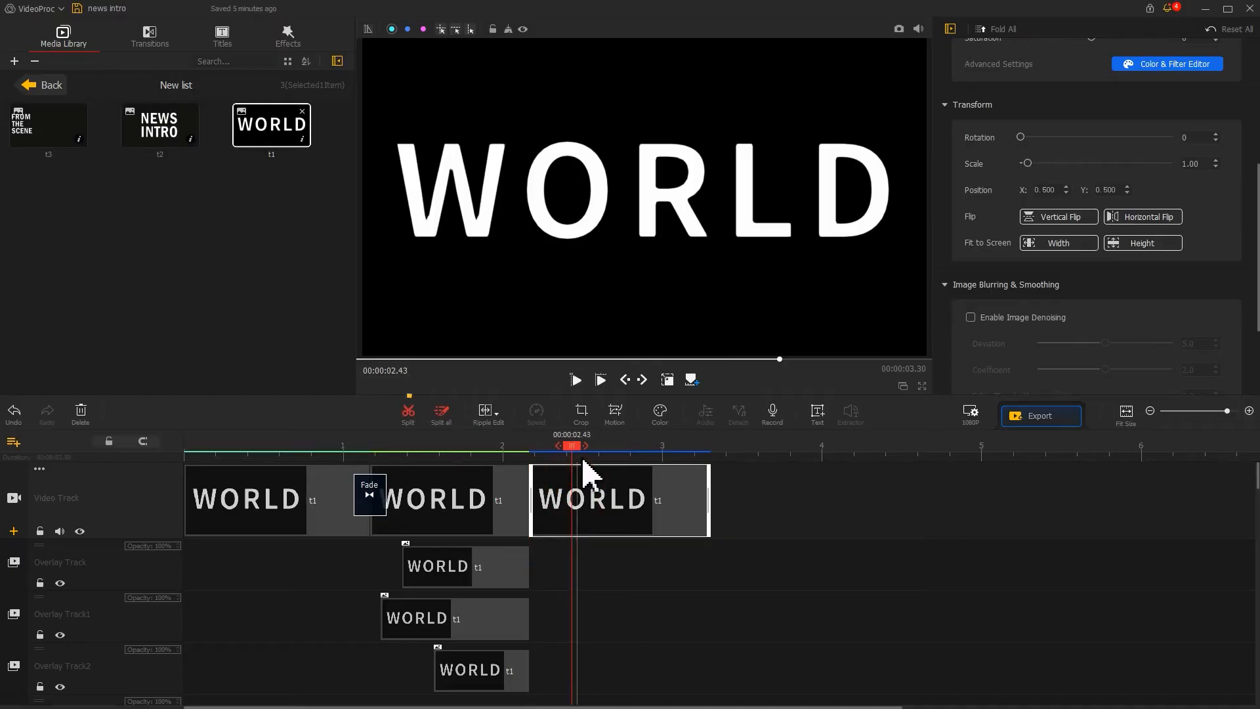
Split the newly added WORLD clip into several short segments.
left_click_drag(579, 447, 648, 448)
left_click(407, 417)
left_click(408, 418)
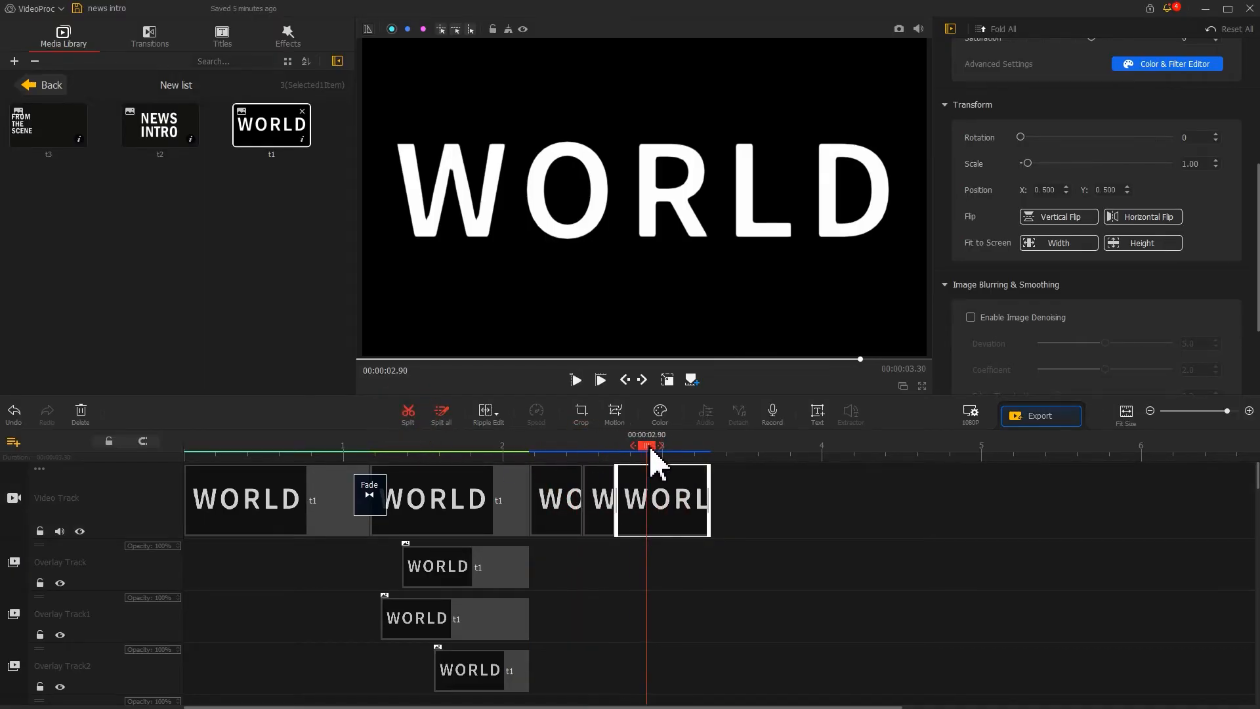
Increase the Scale of the individual split WORLD segments slightly to create a zoom-punch effect.
left_click_drag(1028, 163, 1049, 162)
left_click(653, 507)
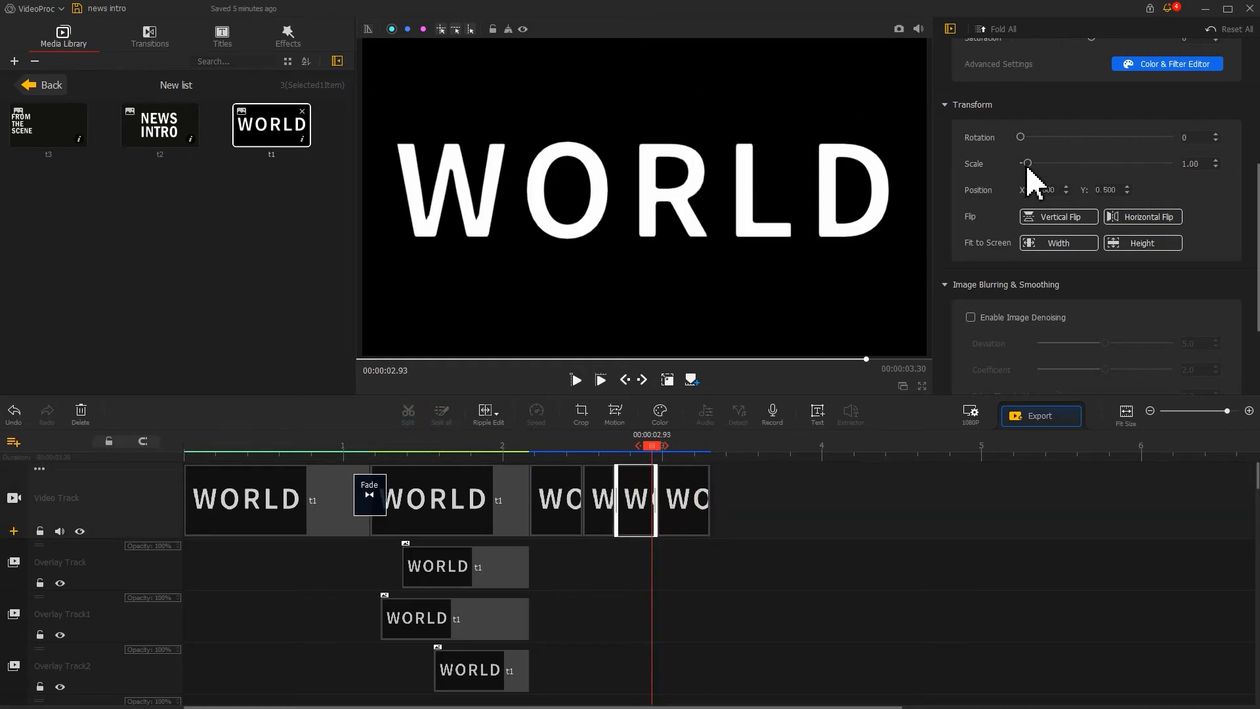
left_click(600, 520)
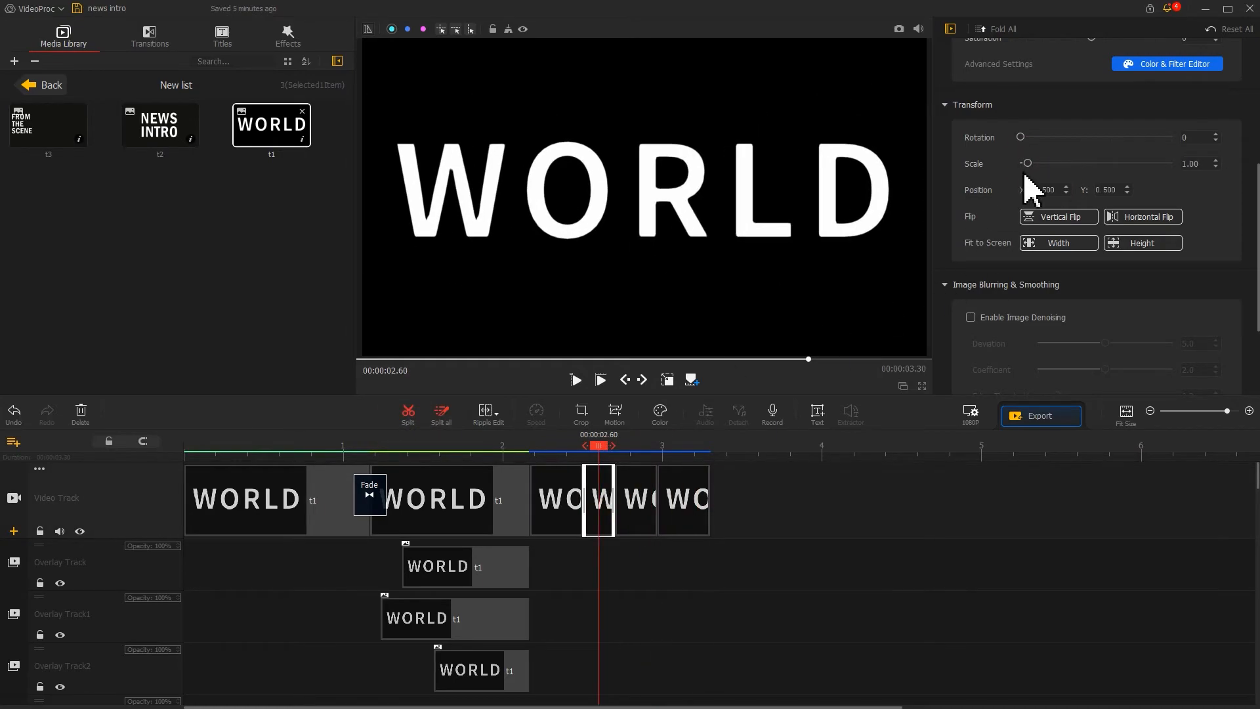
left_click(566, 513)
left_click_drag(1027, 163, 1048, 166)
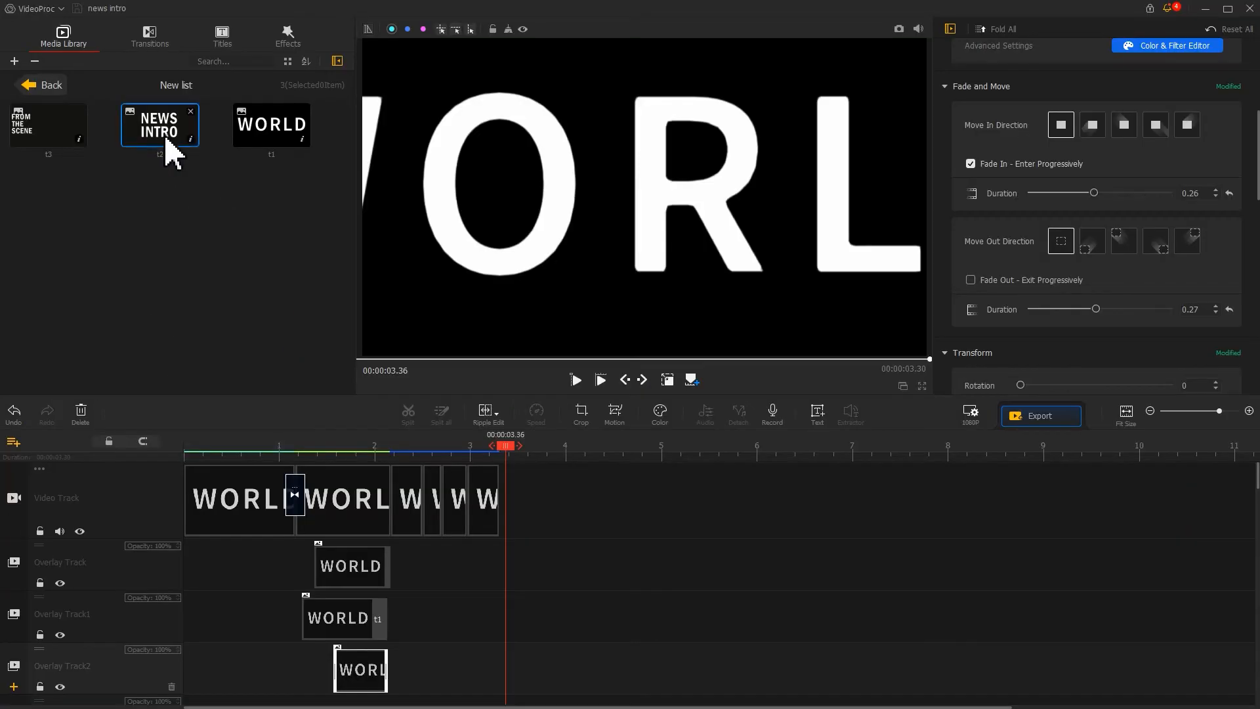
Place the NEWS INTRO snapshot on Overlay Track after the WORLD clips and extend its end to about 7.2 s.
left_click_drag(170, 151, 587, 584)
left_click_drag(754, 566, 871, 571)
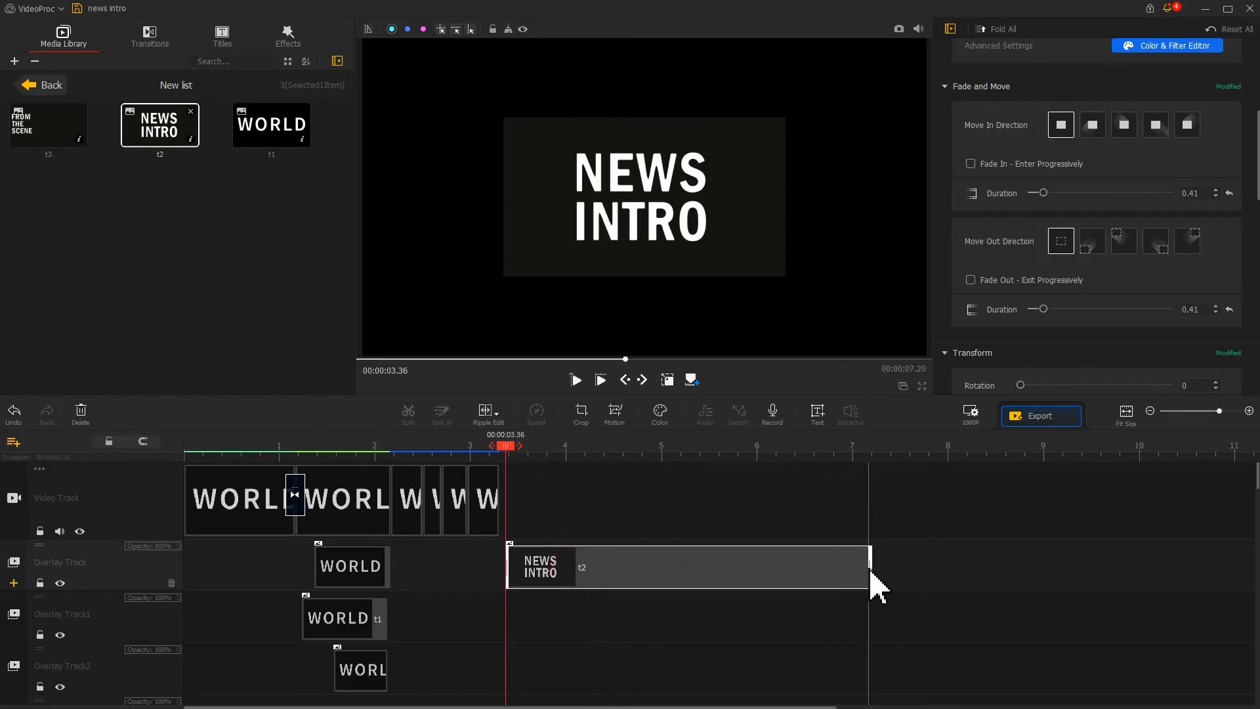
Open Motion editor for the NEWS INTRO clip and add a starting keyframe with the frame covering the full 1920x1080 view.
left_click(615, 415)
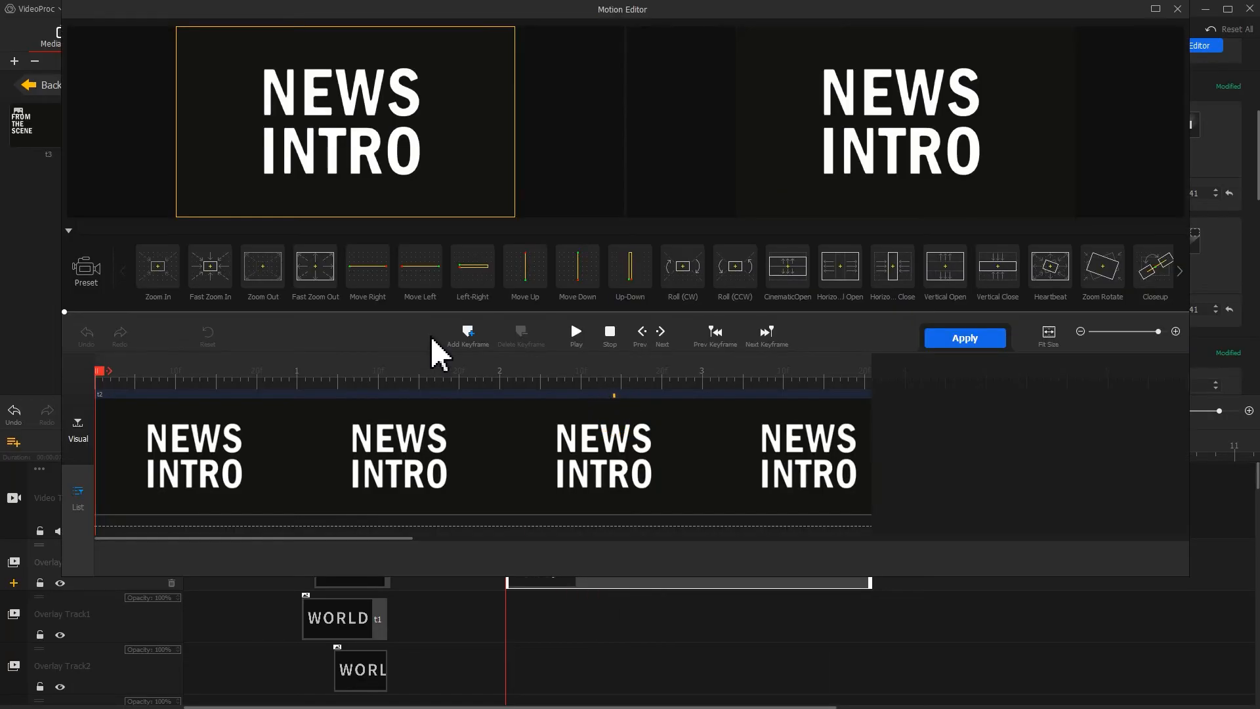
left_click(466, 334)
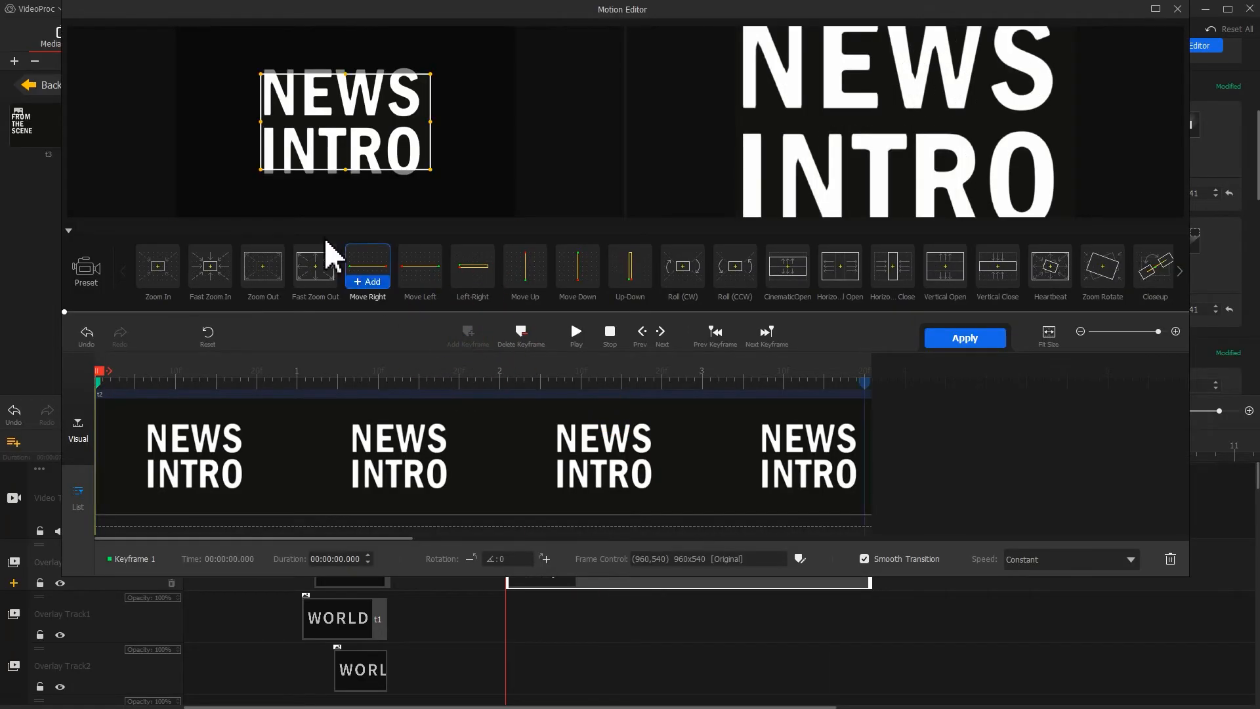
left_click_drag(260, 170, 195, 221)
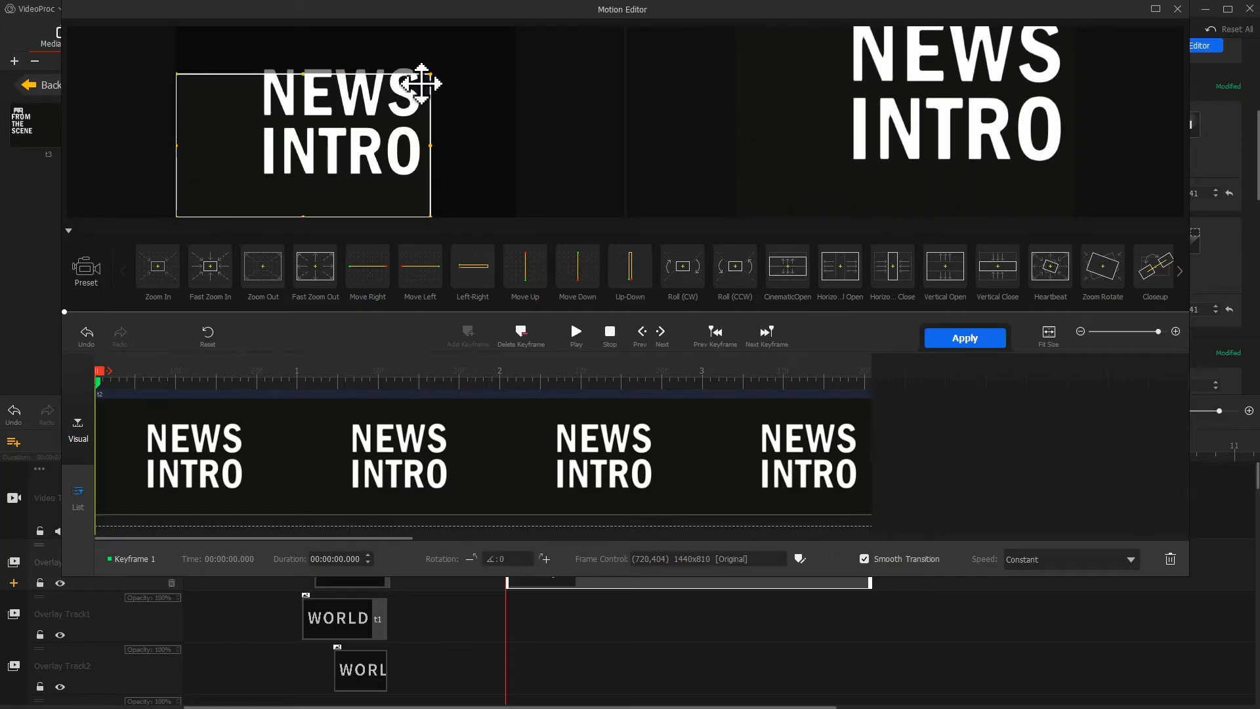
left_click_drag(431, 74, 502, 34)
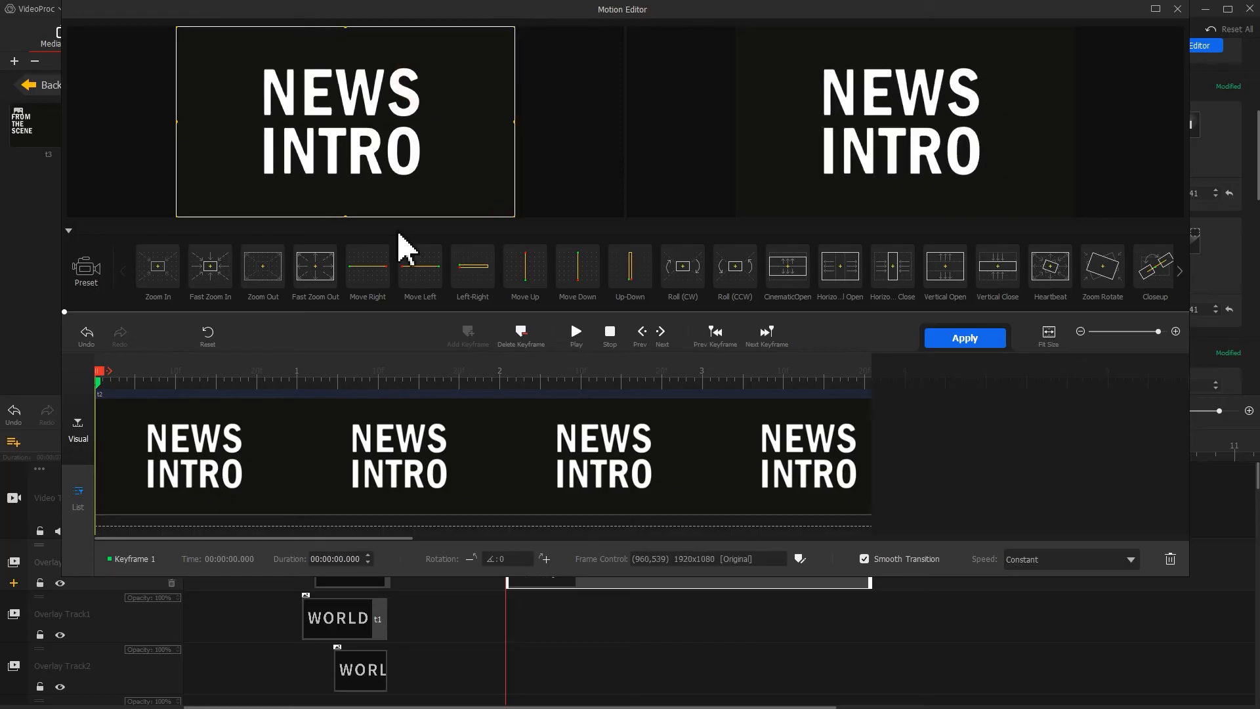
Add motion keyframes at about 0.52 s and 1.12 s.
left_click_drag(219, 371, 204, 379)
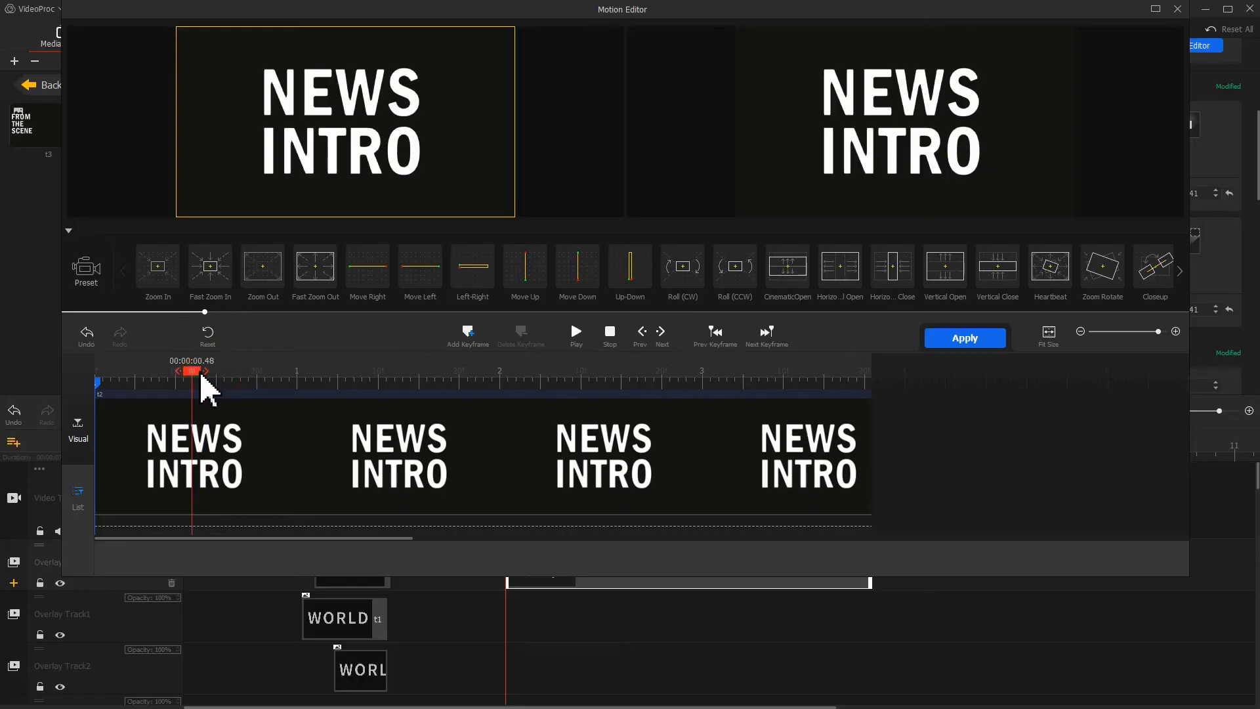
left_click(470, 333)
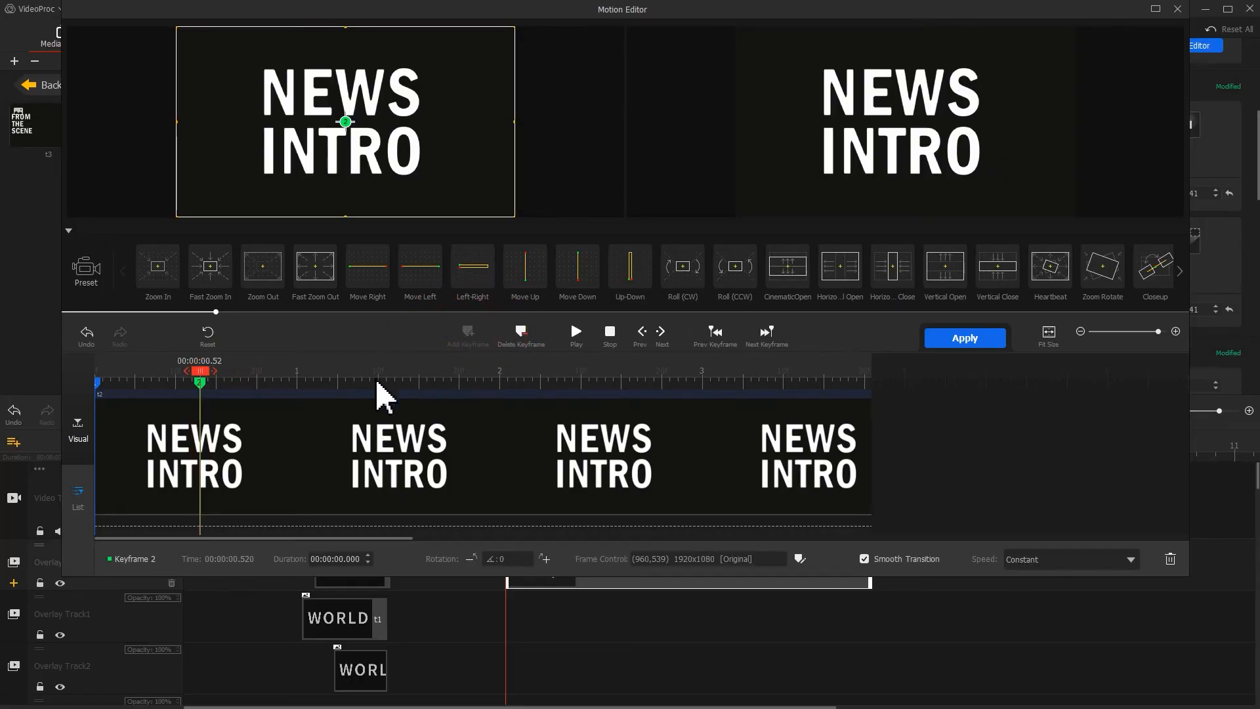
left_click(317, 381)
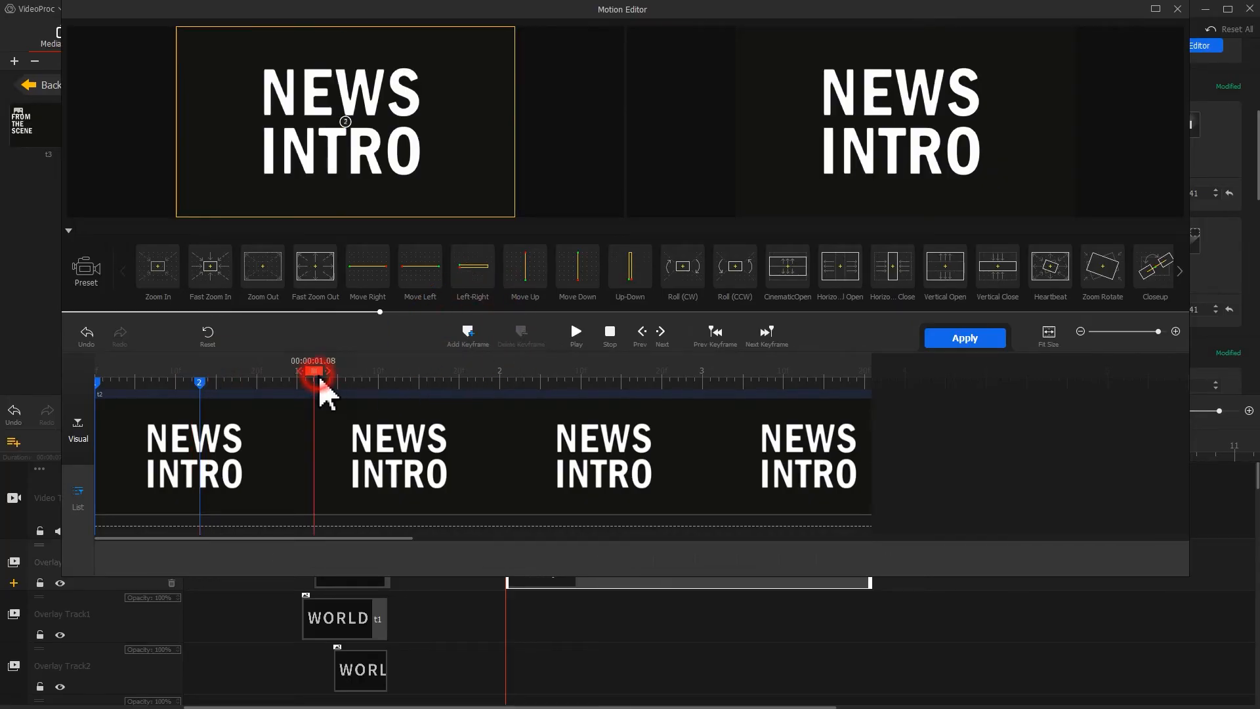
left_click(469, 335)
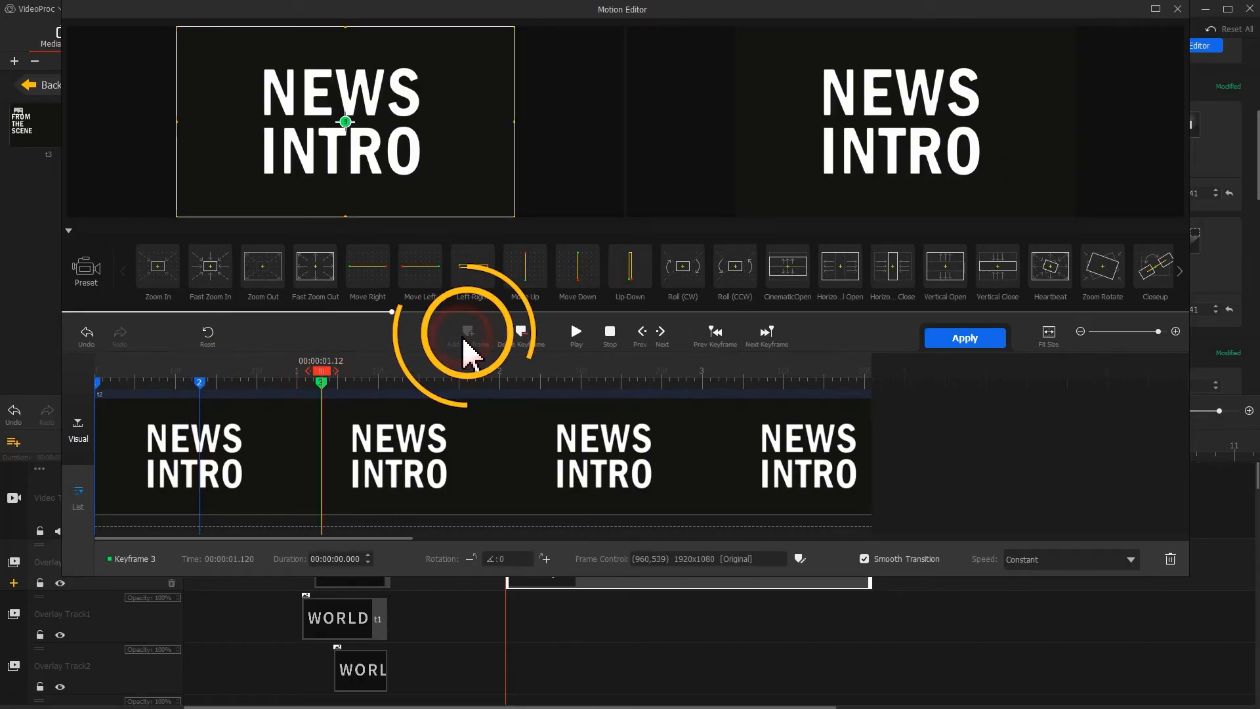
Set the third keyframe's frame to X 3100, Y -237 at 6888x3874 size with Smooth Speed Down 1 speed.
left_click(798, 558)
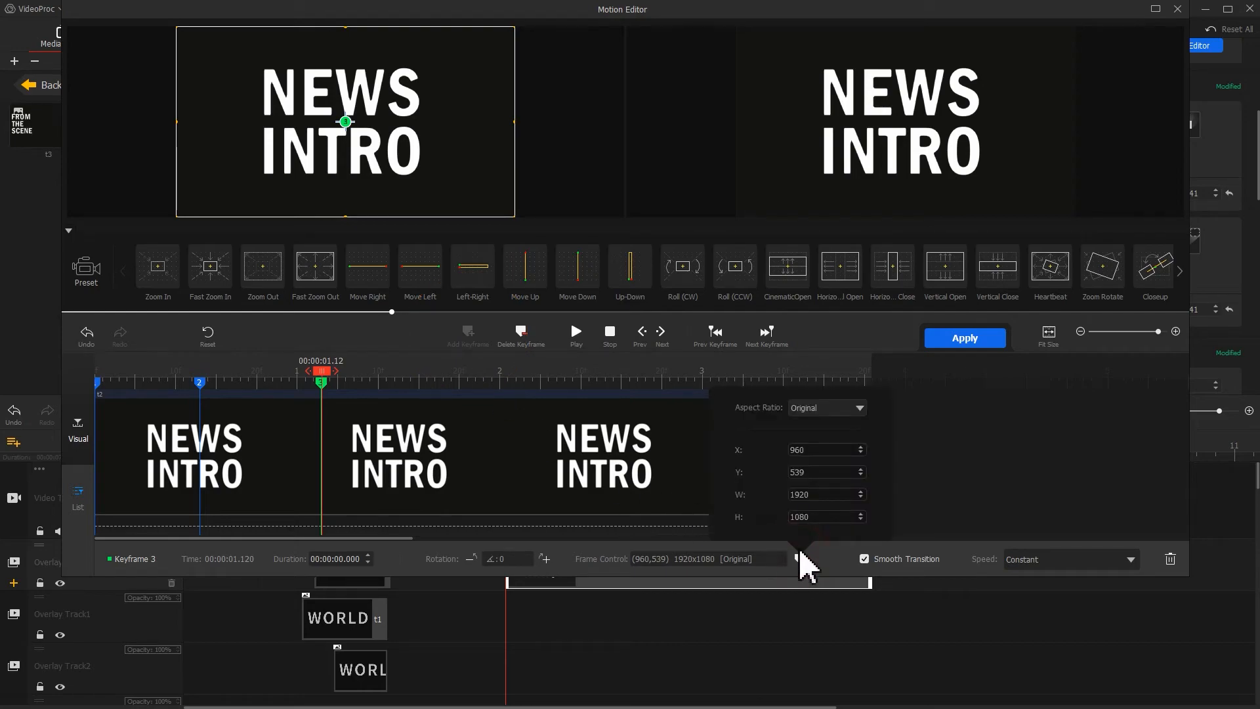
left_click(817, 449)
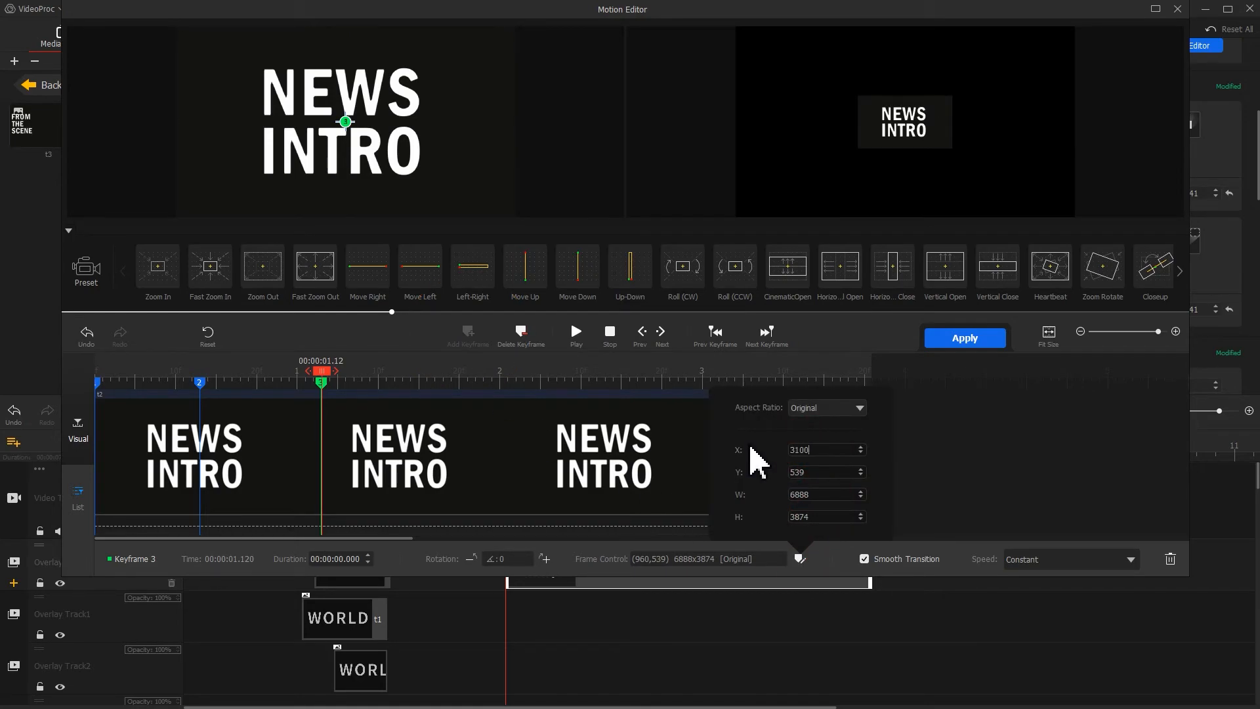
left_click(823, 472)
type("-23")
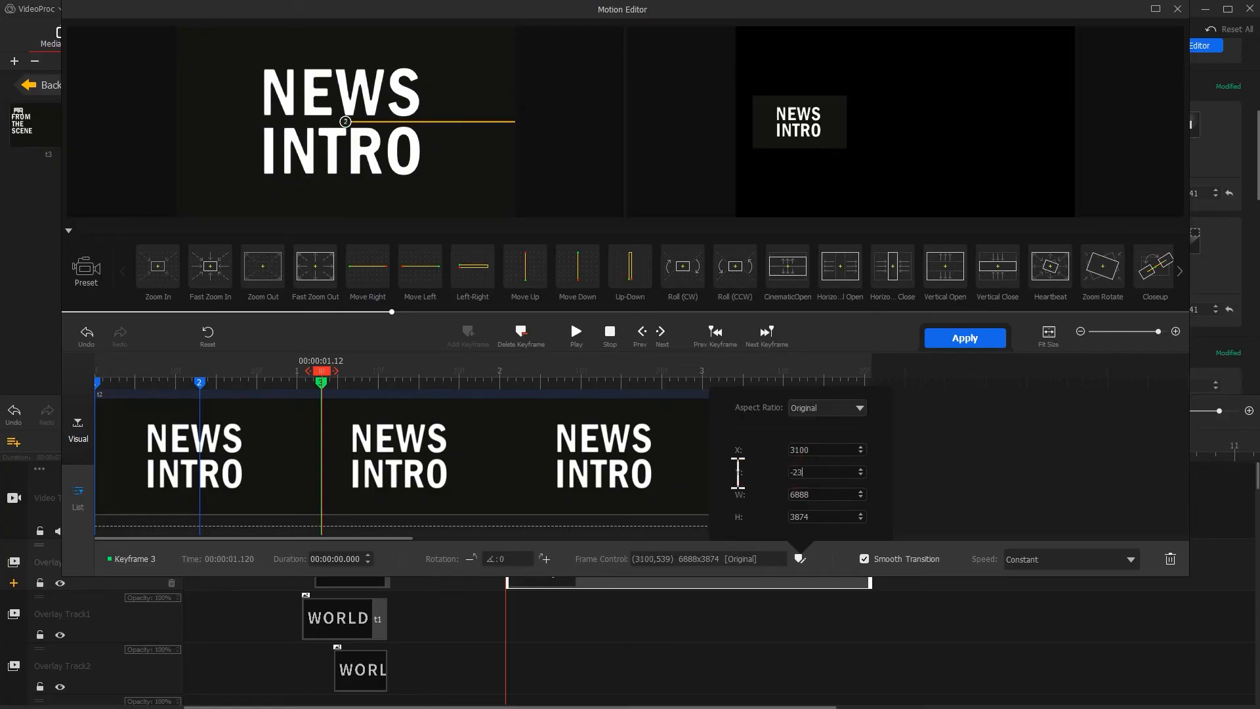
type("7")
key("Return")
left_click(1091, 558)
left_click(1088, 679)
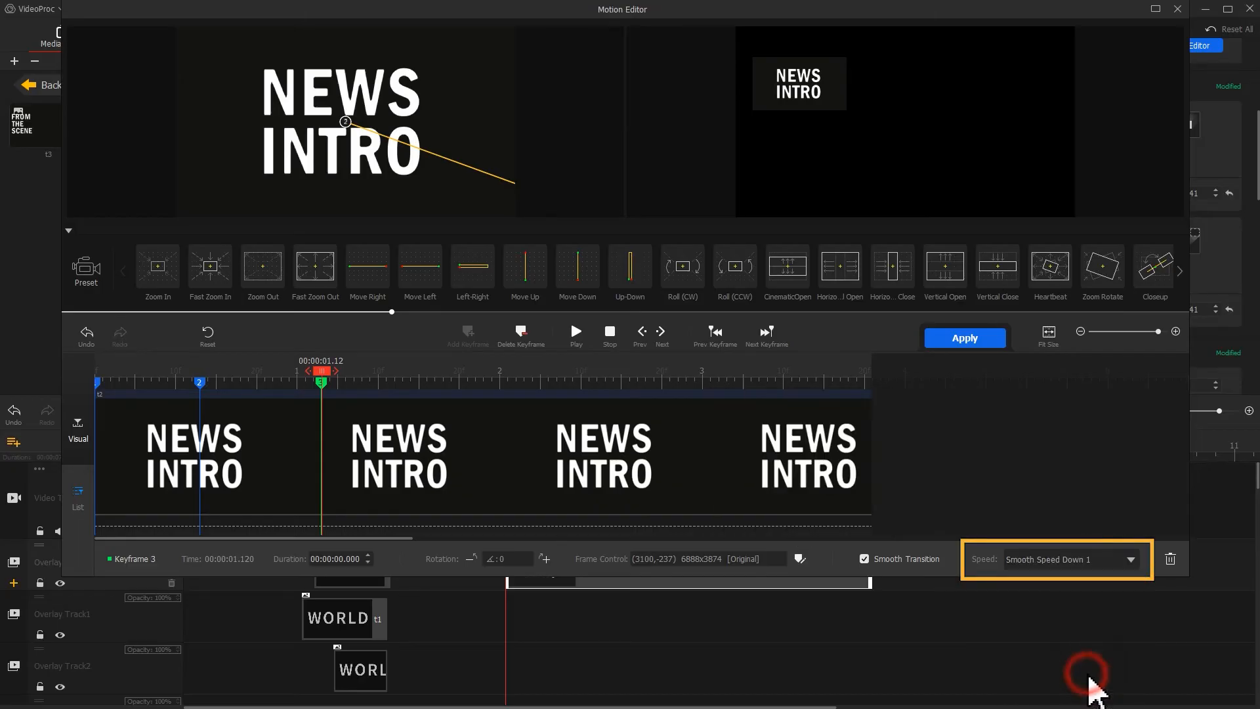
Add keyframes at about 3.2 s and at the clip end with the final frame shifted right to X 5364, and apply the motion.
left_click_drag(339, 392, 919, 404)
left_click(468, 333)
left_click(743, 380)
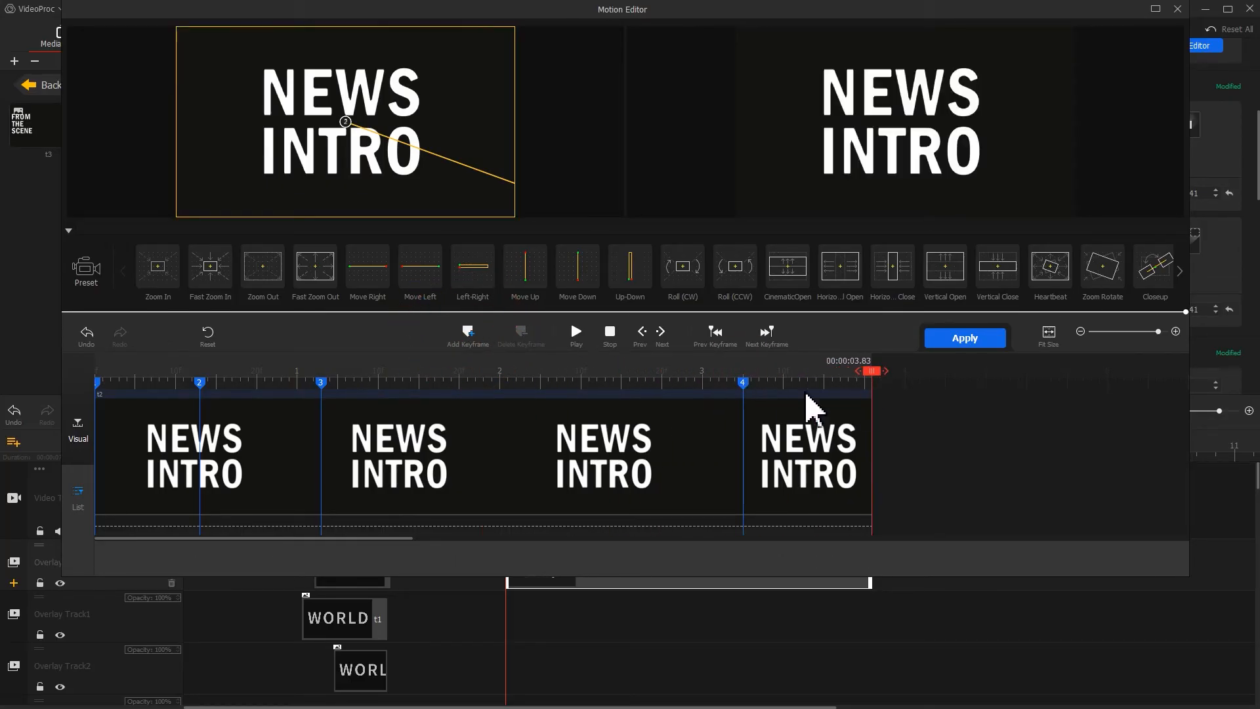
left_click(464, 338)
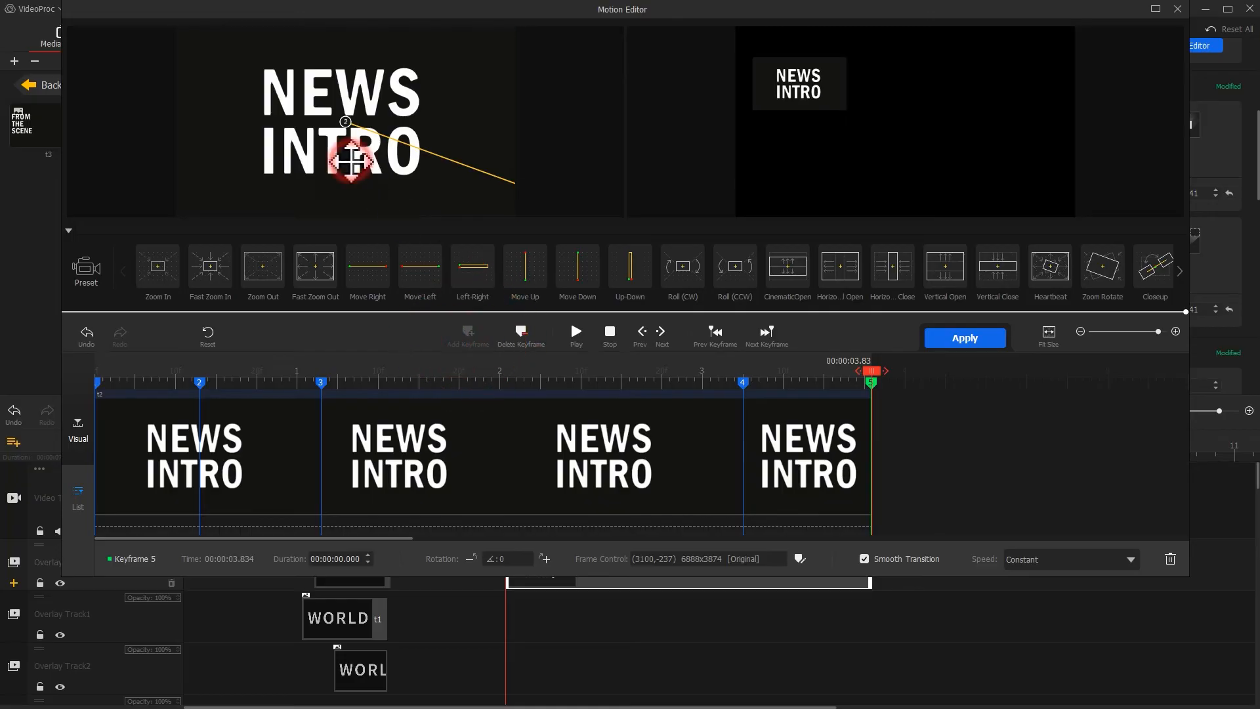
left_click_drag(355, 160, 770, 162)
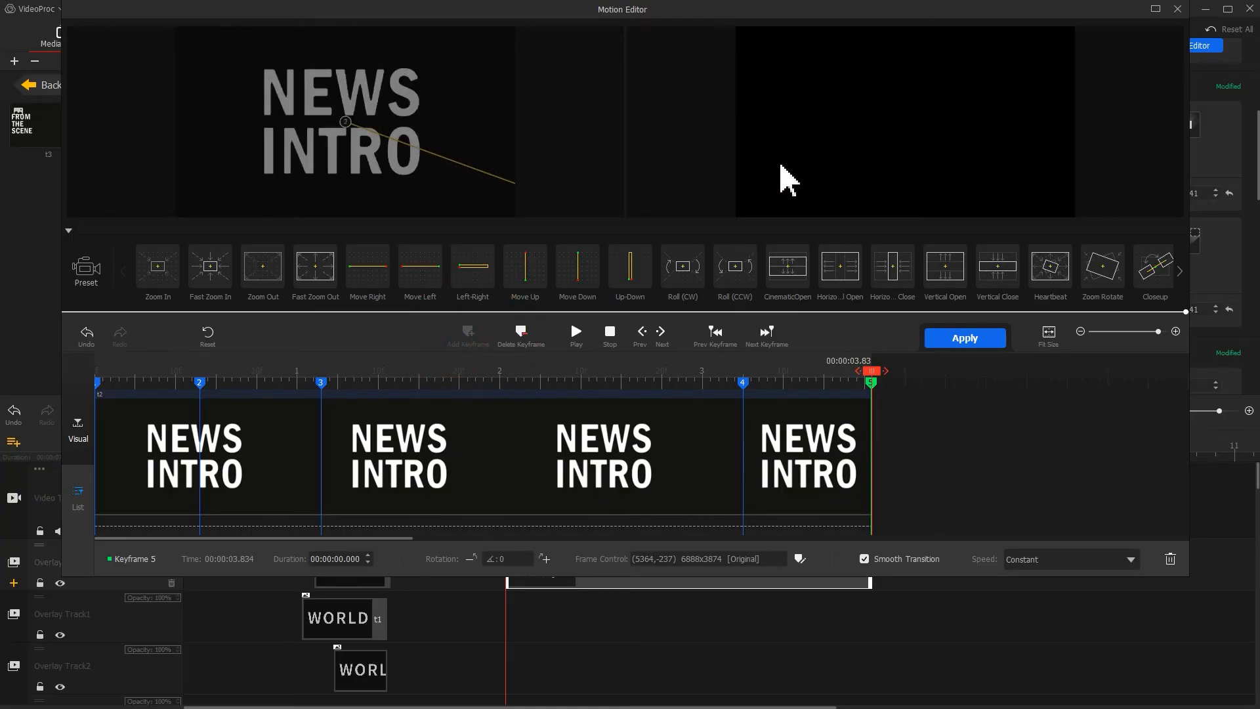
left_click_drag(160, 371, 56, 394)
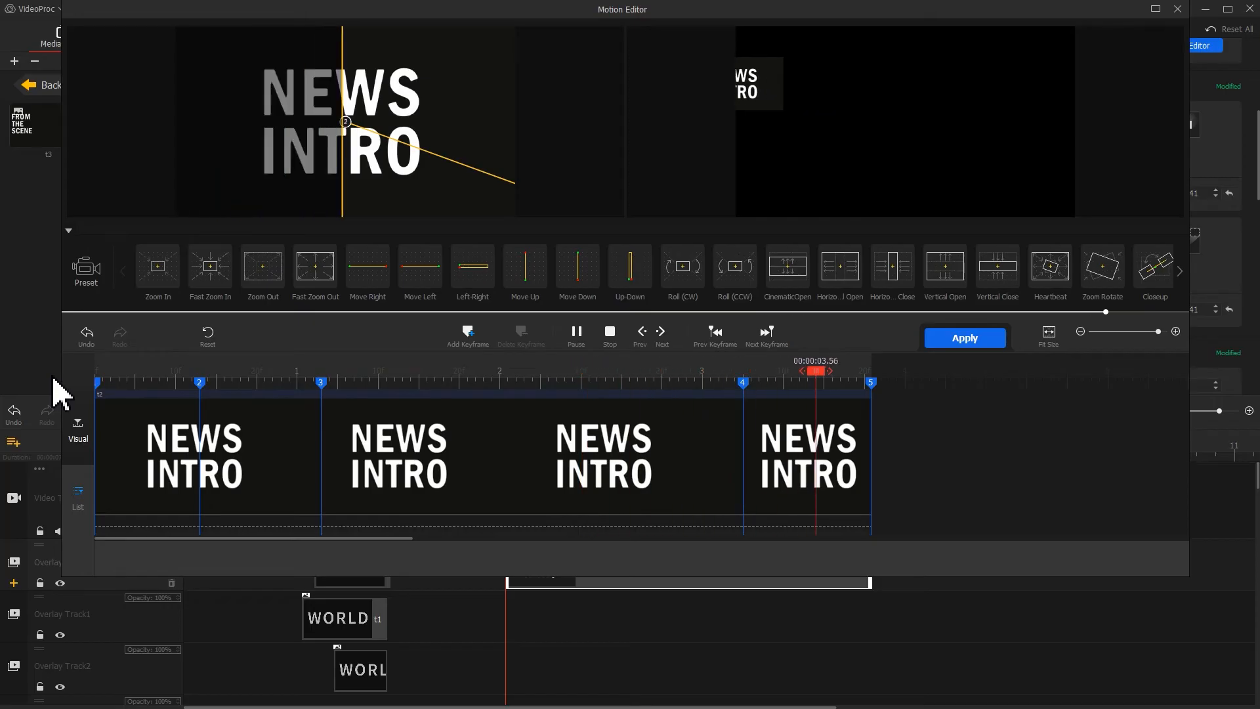
left_click(949, 339)
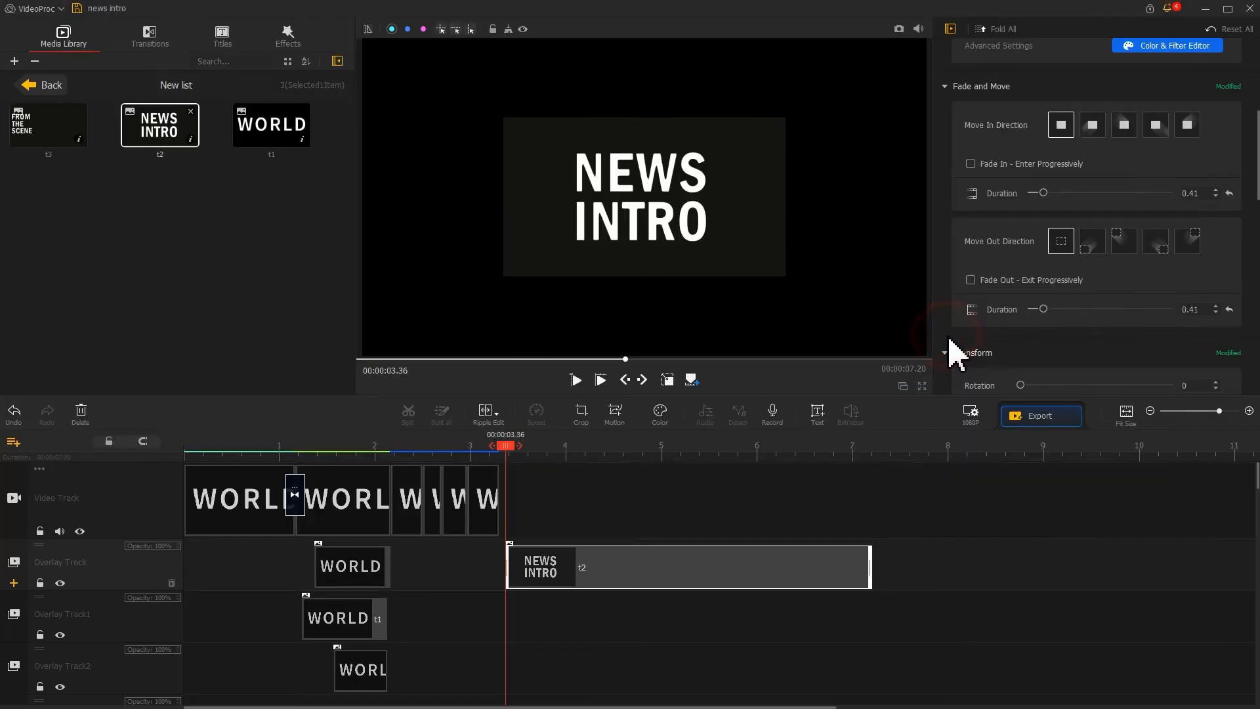
Place the FROM THE SCENE snapshot on Overlay Track1 at about 5.2 s and enable its fade-in.
left_click_drag(62, 132, 887, 617)
left_click(676, 452)
left_click(999, 168)
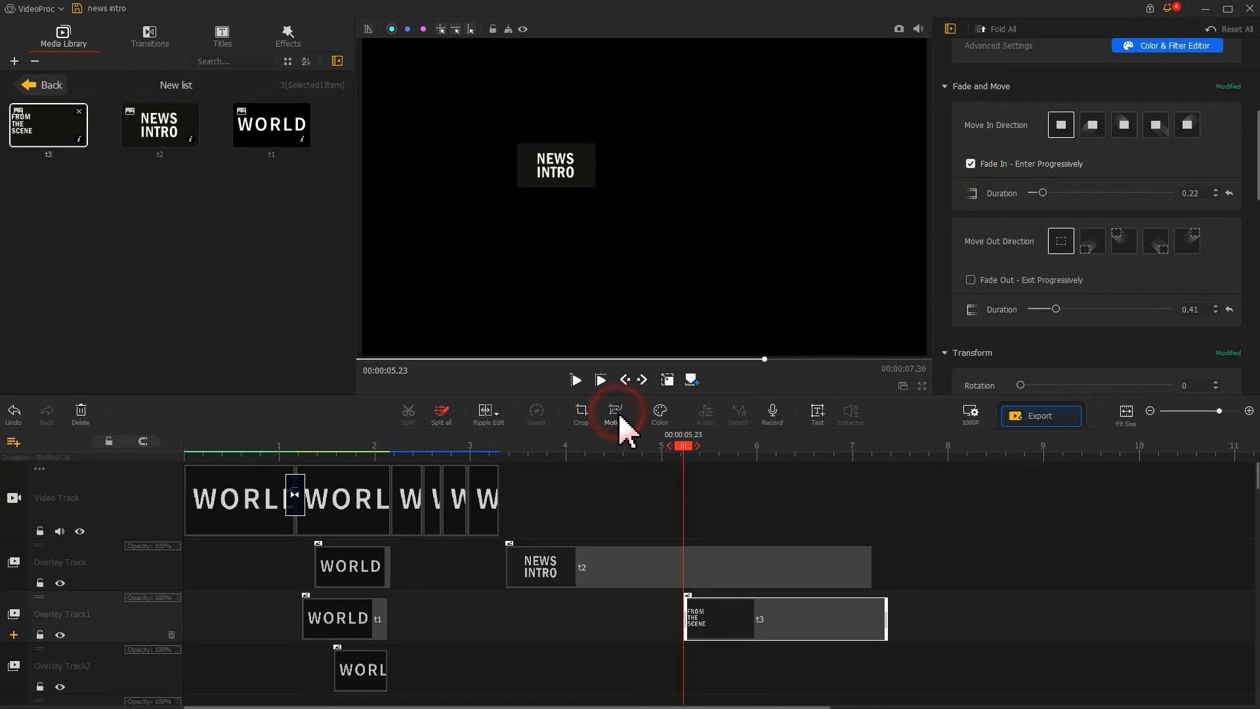
Open Motion editor for FROM THE SCENE, add keyframes at 1.80 s and 2.13 s covering the full 1920x1080 frame, and change the speed curve.
left_click(617, 413)
left_click(743, 372)
left_click(471, 336)
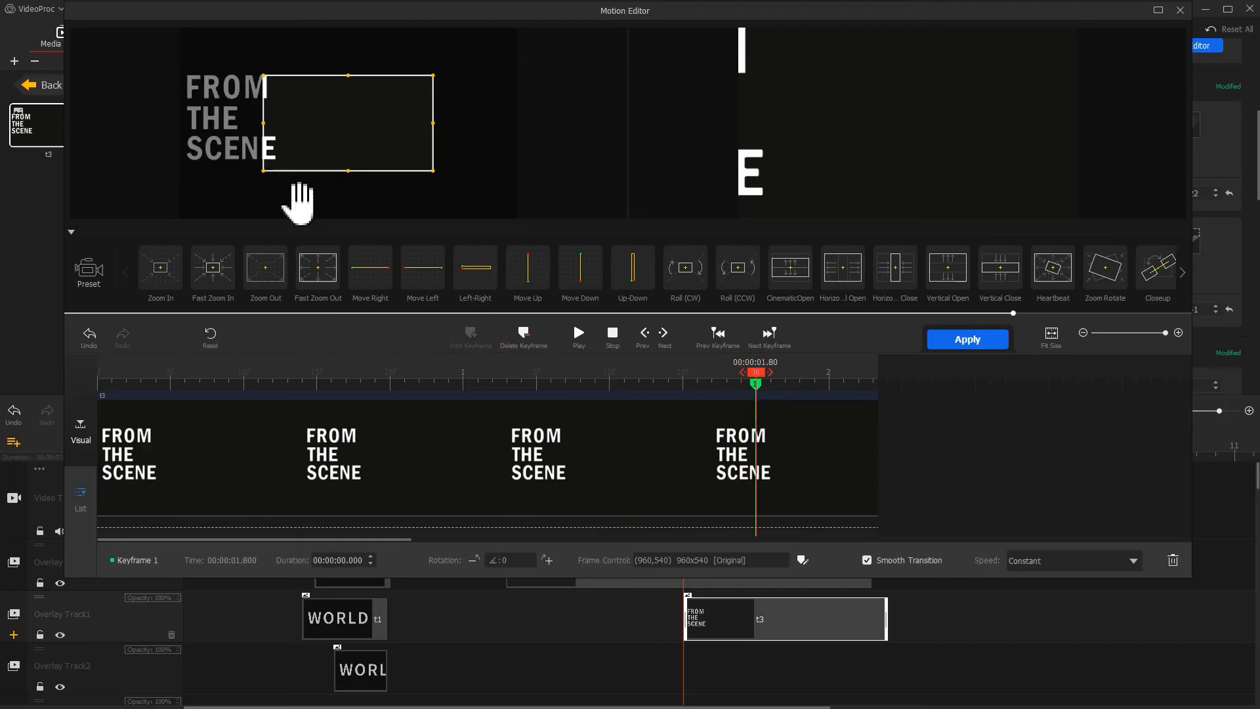
left_click_drag(263, 170, 178, 218)
left_click_drag(434, 75, 523, 46)
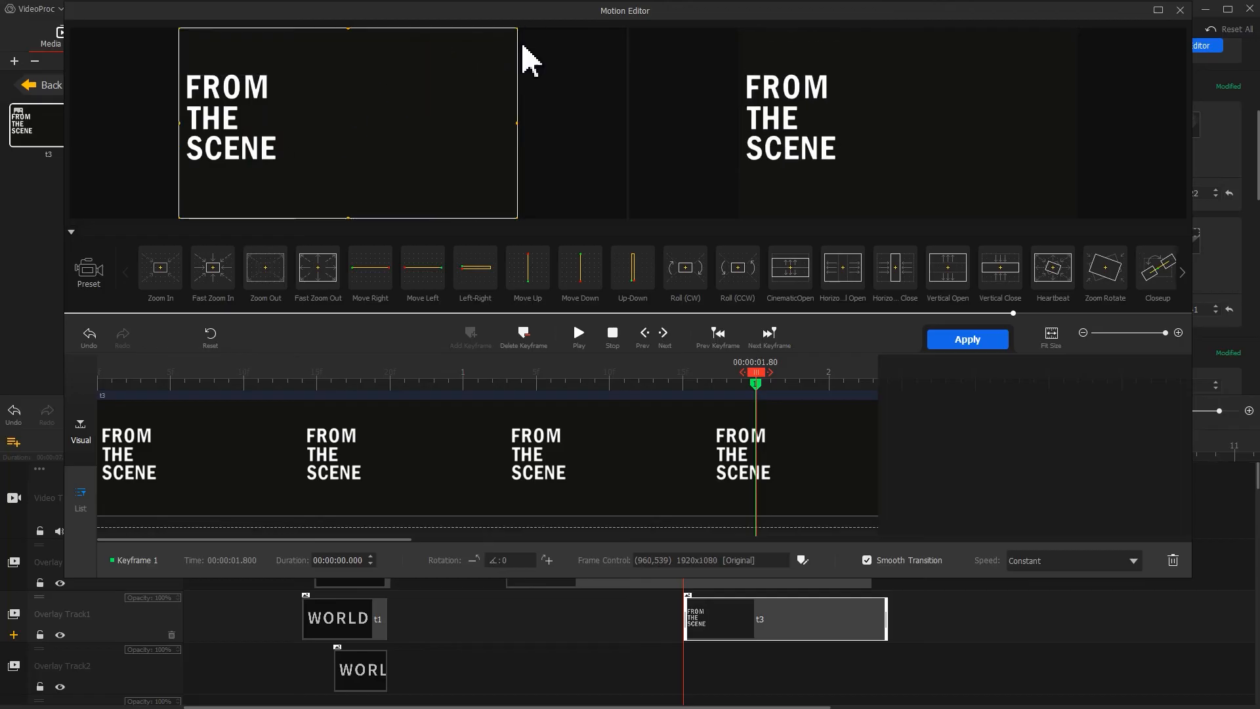
left_click_drag(748, 374, 879, 378)
left_click(473, 347)
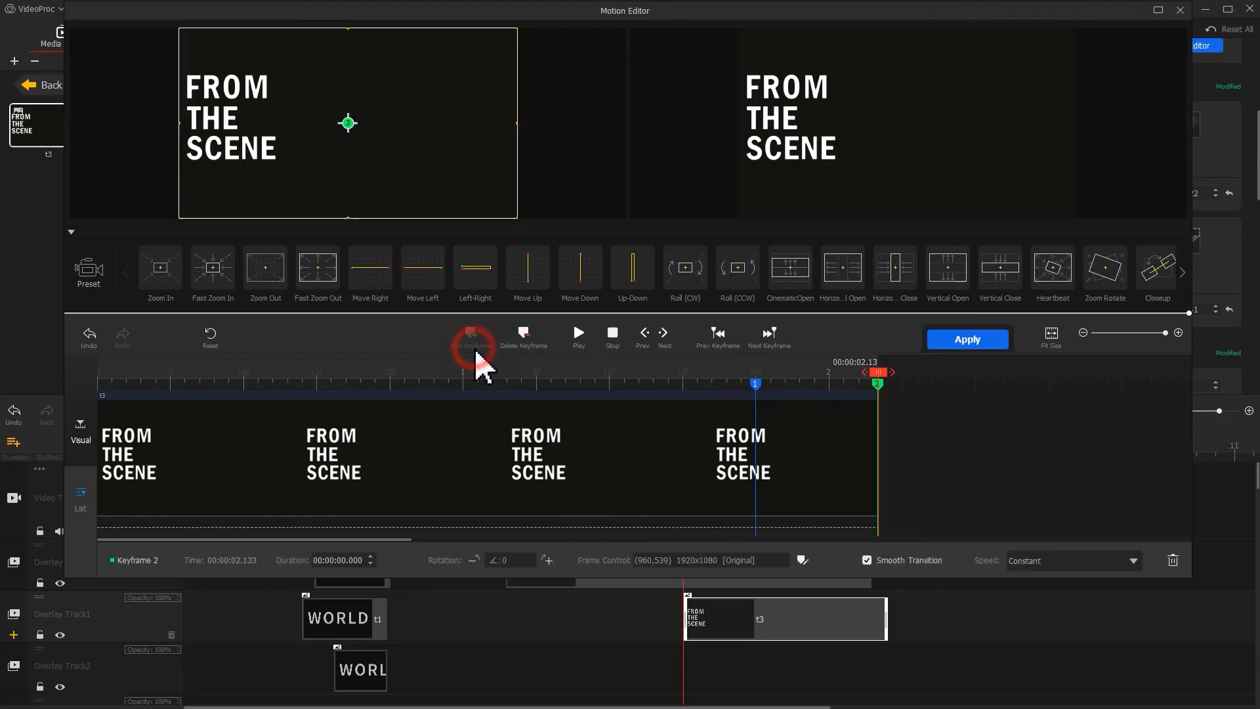
left_click(1086, 555)
left_click(1098, 681)
Shift the first keyframe's frame left to X -960 so the text slides in, and apply the motion.
left_click(756, 385)
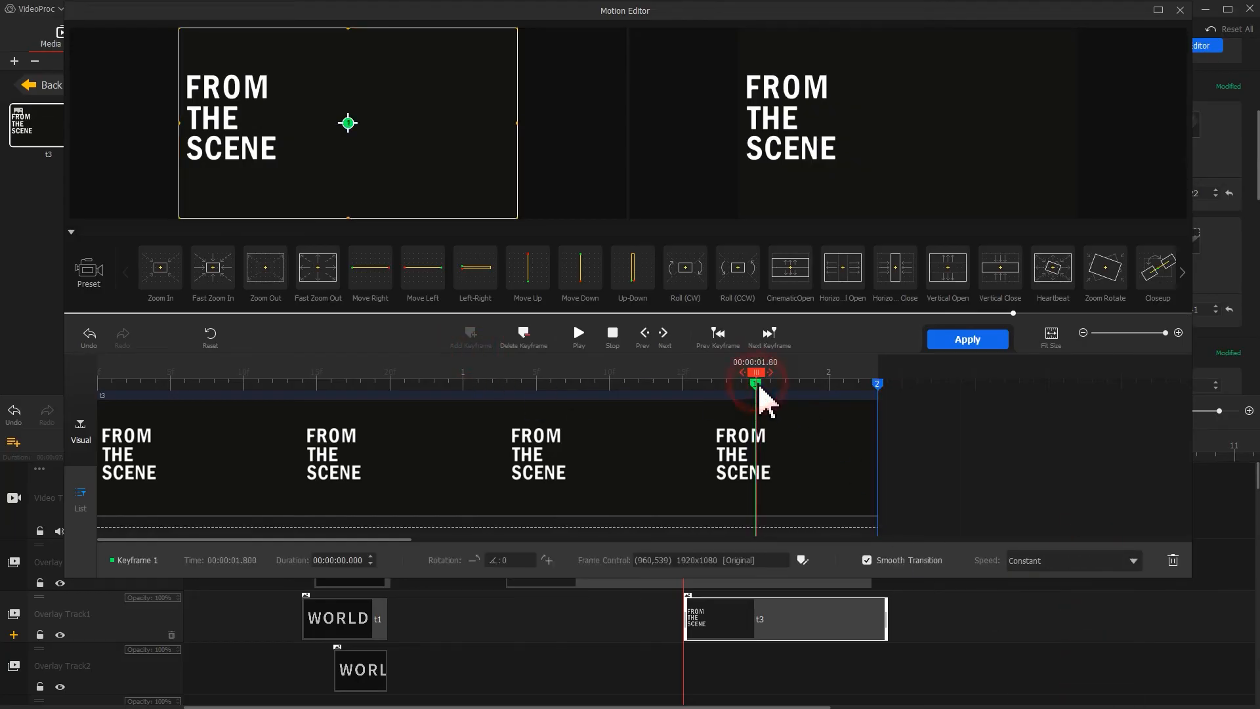
left_click_drag(358, 129, 146, 173)
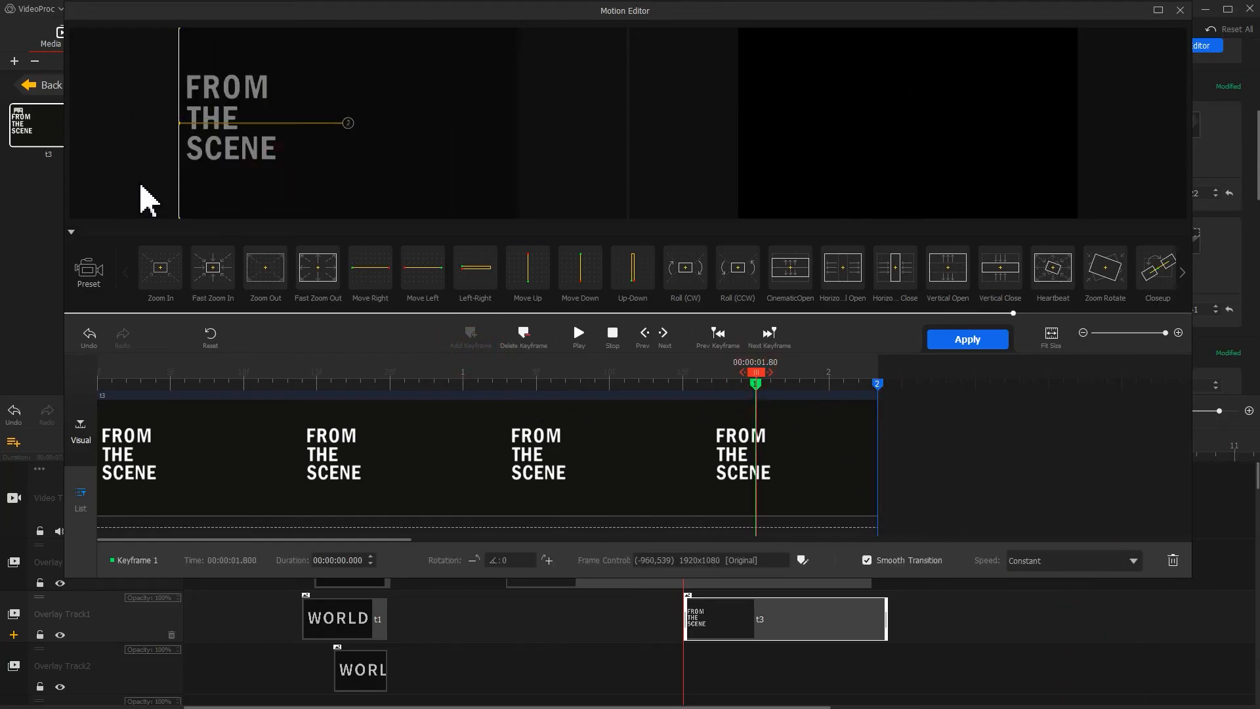
left_click(959, 339)
scroll(591, 624, "down", 3)
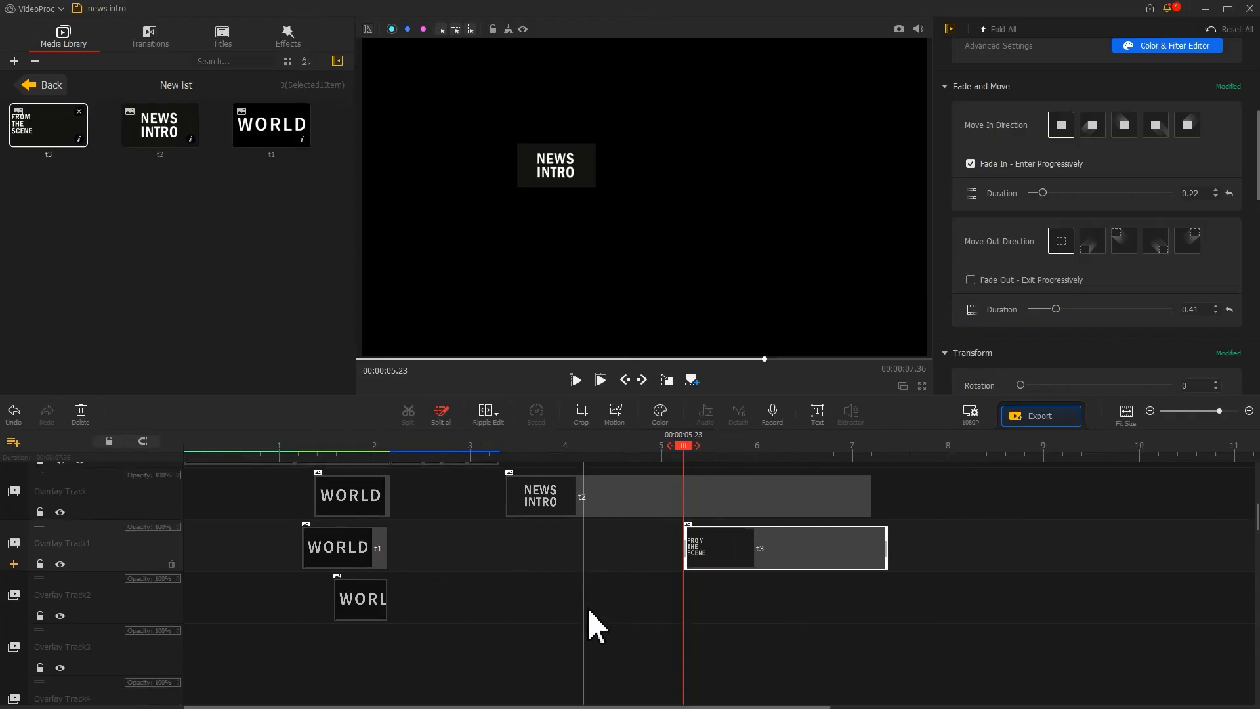
Place the four news video clips on Overlay Tracks 2 to 5, staggered to start between about 4.8 s and 5.7 s.
left_click(590, 453)
left_click_drag(159, 178, 659, 661)
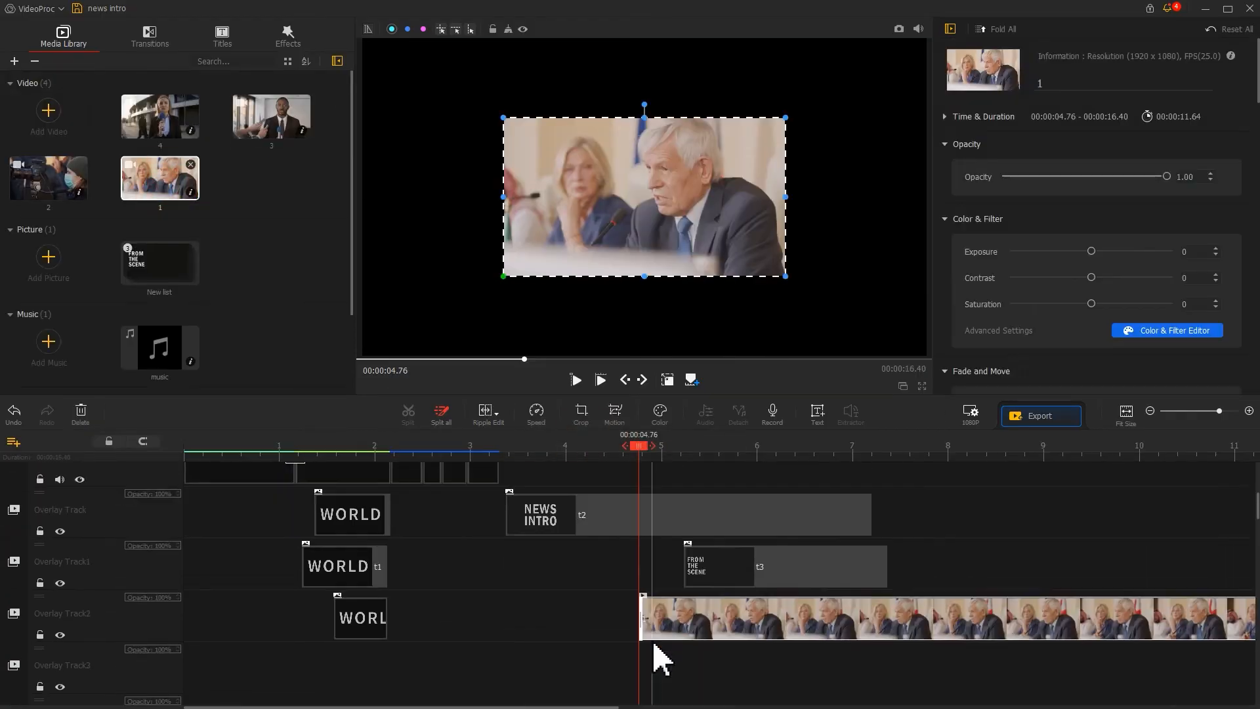
left_click_drag(48, 178, 661, 689)
scroll(657, 637, "down", 3)
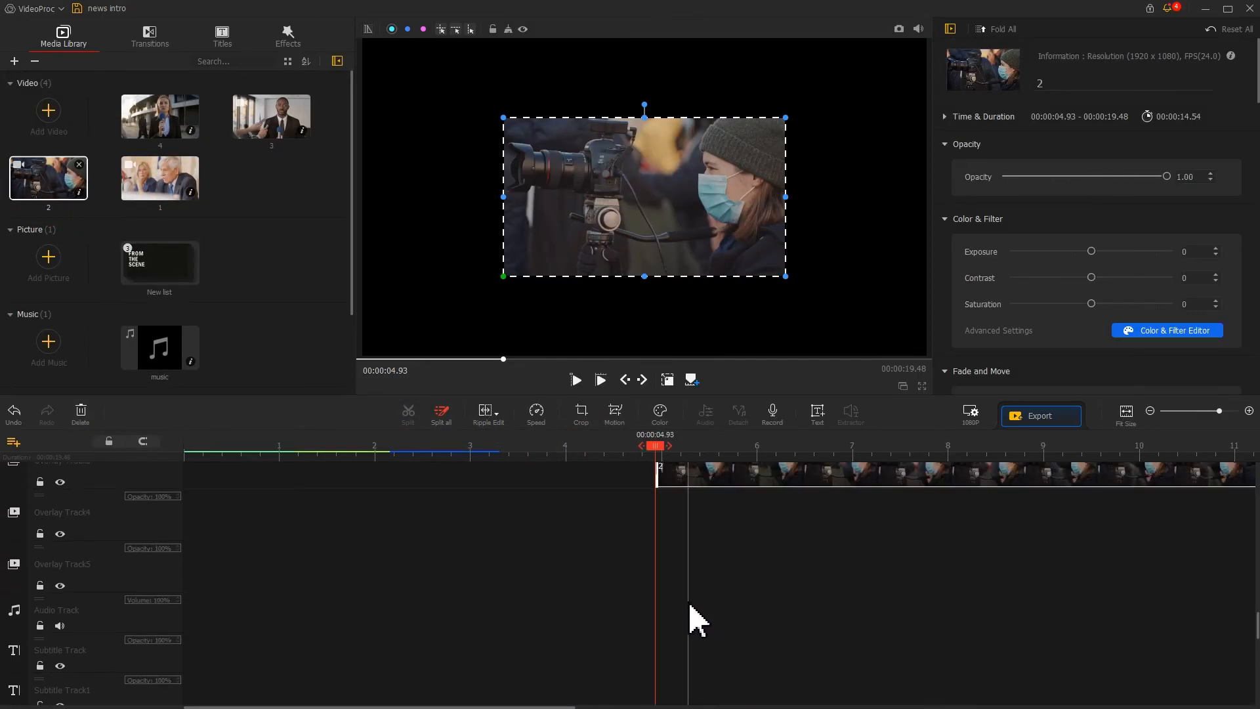
left_click_drag(271, 116, 689, 558)
left_click_drag(159, 116, 734, 613)
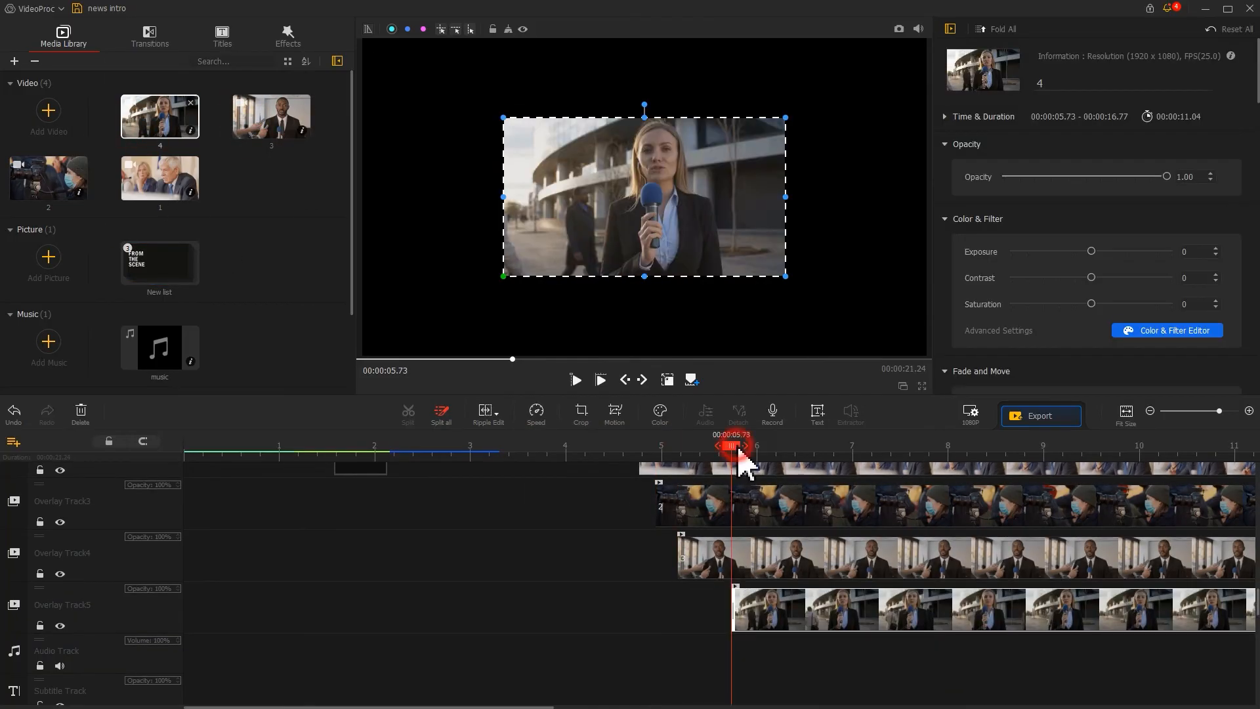
Split the Overlay Track2 clip at 8.96 s and delete the part after the split.
left_click_drag(736, 446, 1042, 448)
left_click(1038, 470)
key("s")
left_click(1066, 469)
key("Delete")
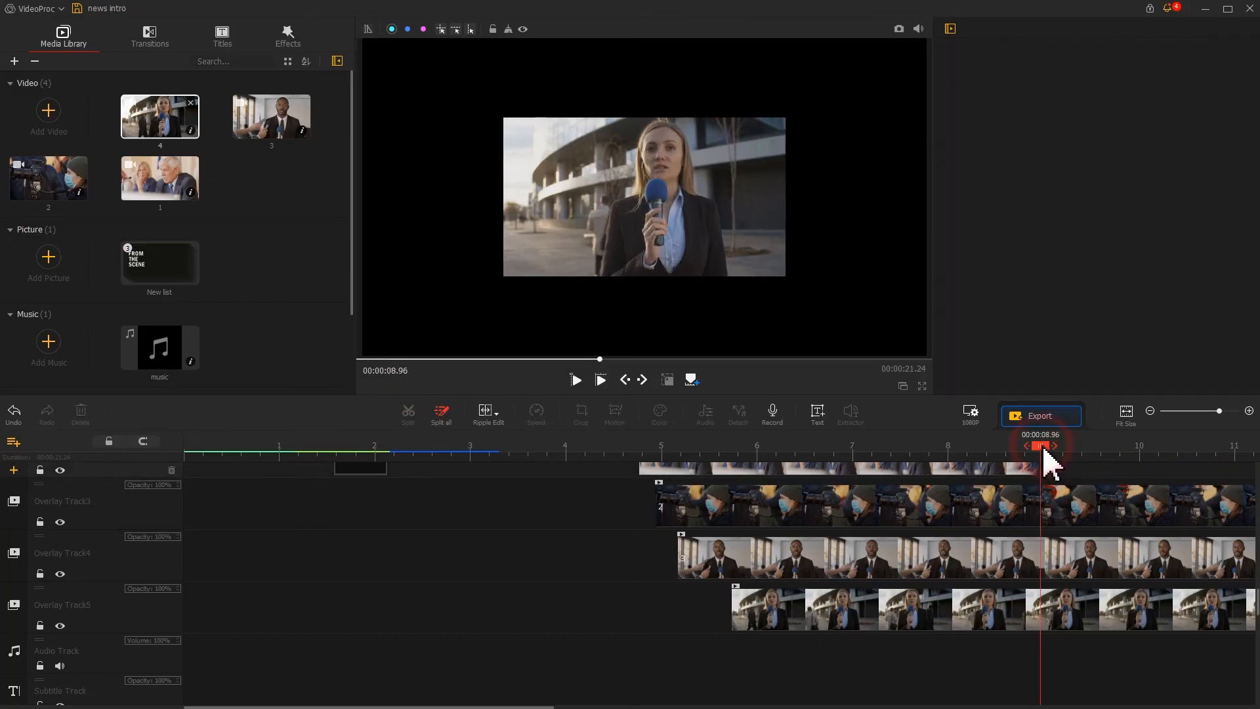
Split the Overlay Track3 and Track4 clips at the same 8.96 s point and delete their trailing parts.
left_click(1011, 507)
left_click(408, 415)
left_click(1070, 507)
key("Delete")
left_click(1004, 555)
left_click(409, 415)
left_click(1070, 546)
key("Delete")
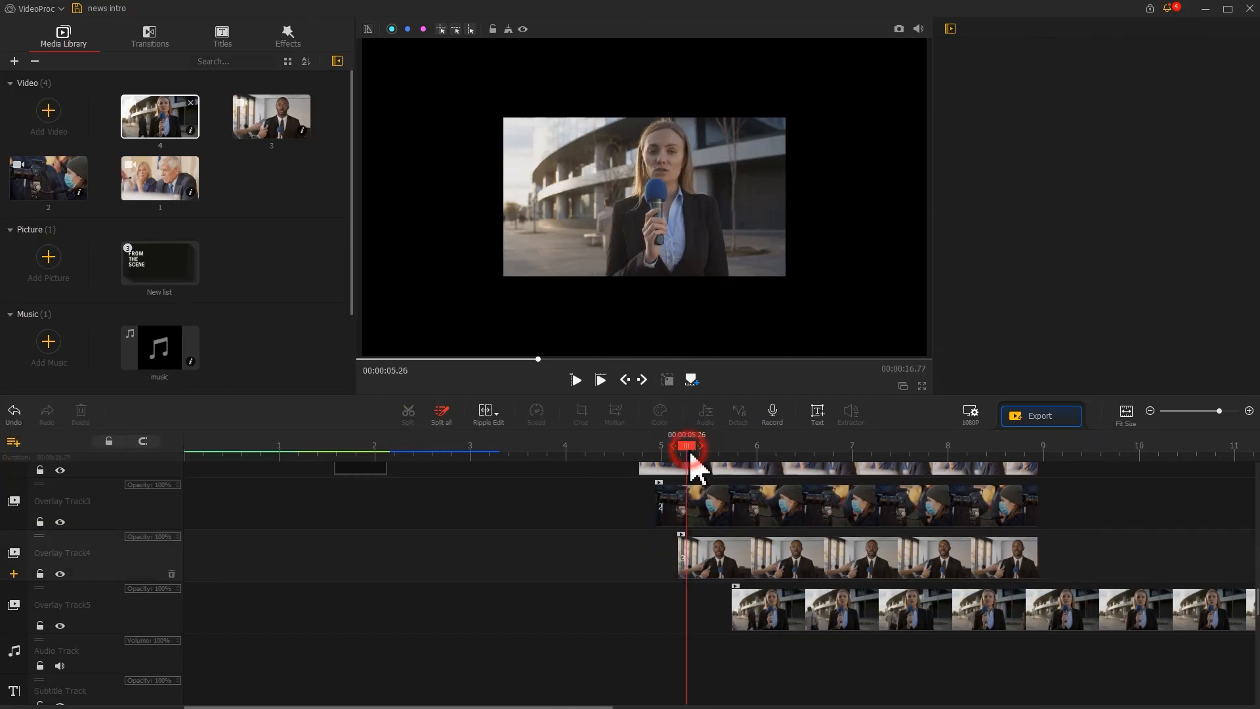
Nudge the Overlay Track3 and Track4 clips slightly earlier and stretch their ends to line up at about 8.9 s.
left_click_drag(683, 451, 677, 453)
left_click_drag(705, 556, 699, 557)
left_click_drag(1031, 557, 1037, 557)
left_click(708, 497)
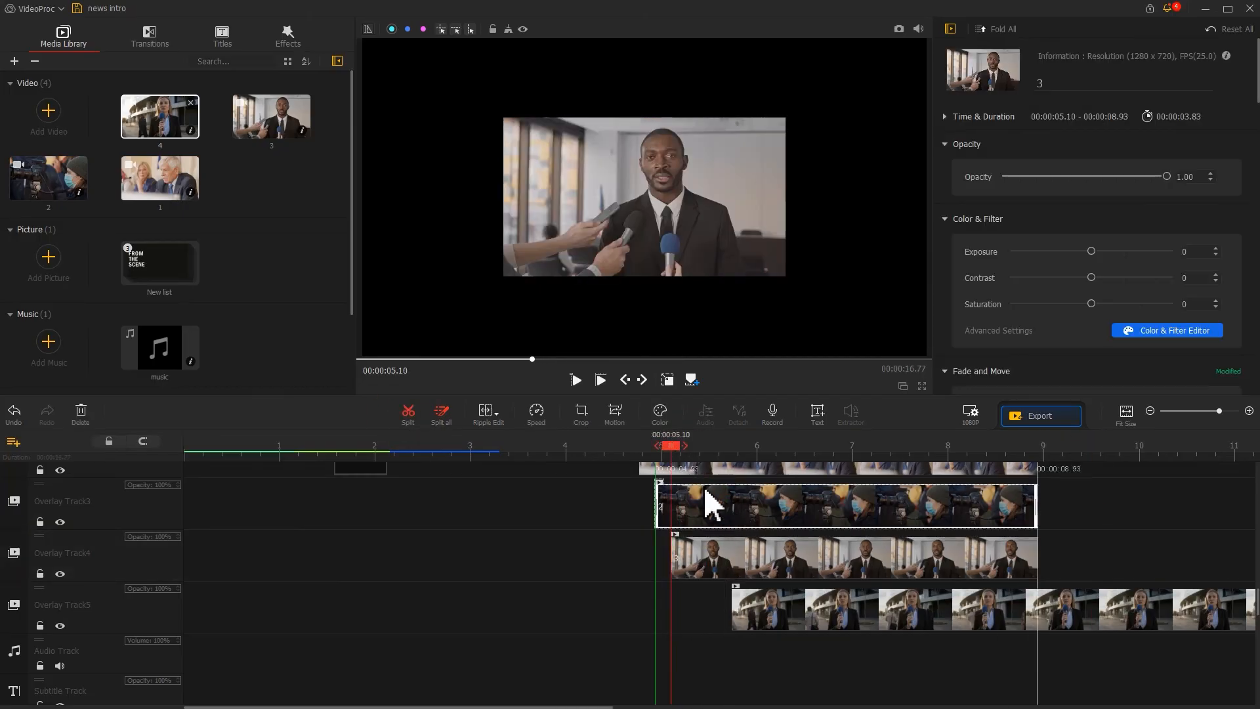
left_click_drag(672, 446, 652, 447)
left_click_drag(683, 508, 681, 508)
left_click_drag(1035, 498, 1038, 499)
Trim the Overlay Track5 reporter clip to end at about 12.6 s and fit it to the screen height.
scroll(919, 474, "down", 3)
left_click_drag(567, 451, 572, 468)
left_click_drag(574, 610, 647, 613)
left_click_drag(1164, 611, 867, 614)
left_click_drag(1259, 86, 1228, 186)
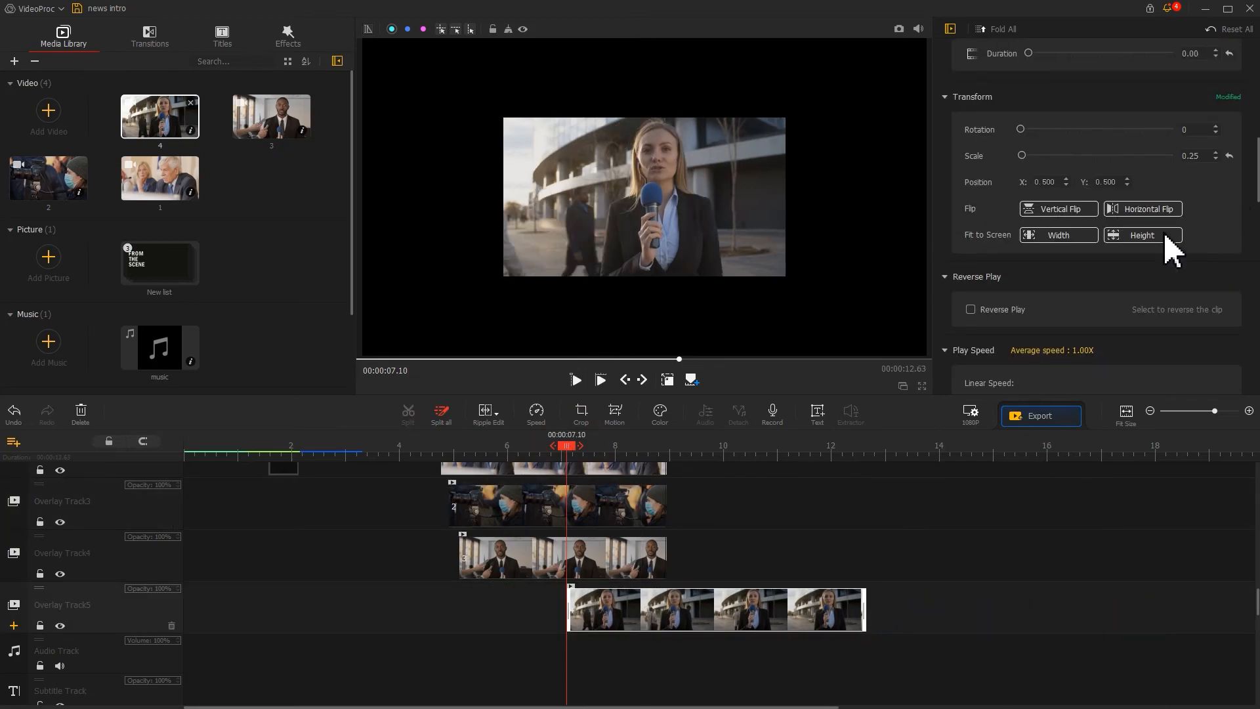
left_click(1164, 233)
Set the scale of the Overlay Track4 and Overlay Track3 clips to 0.08.
left_click(501, 555)
key("BackSpace")
key("BackSpace")
type("08")
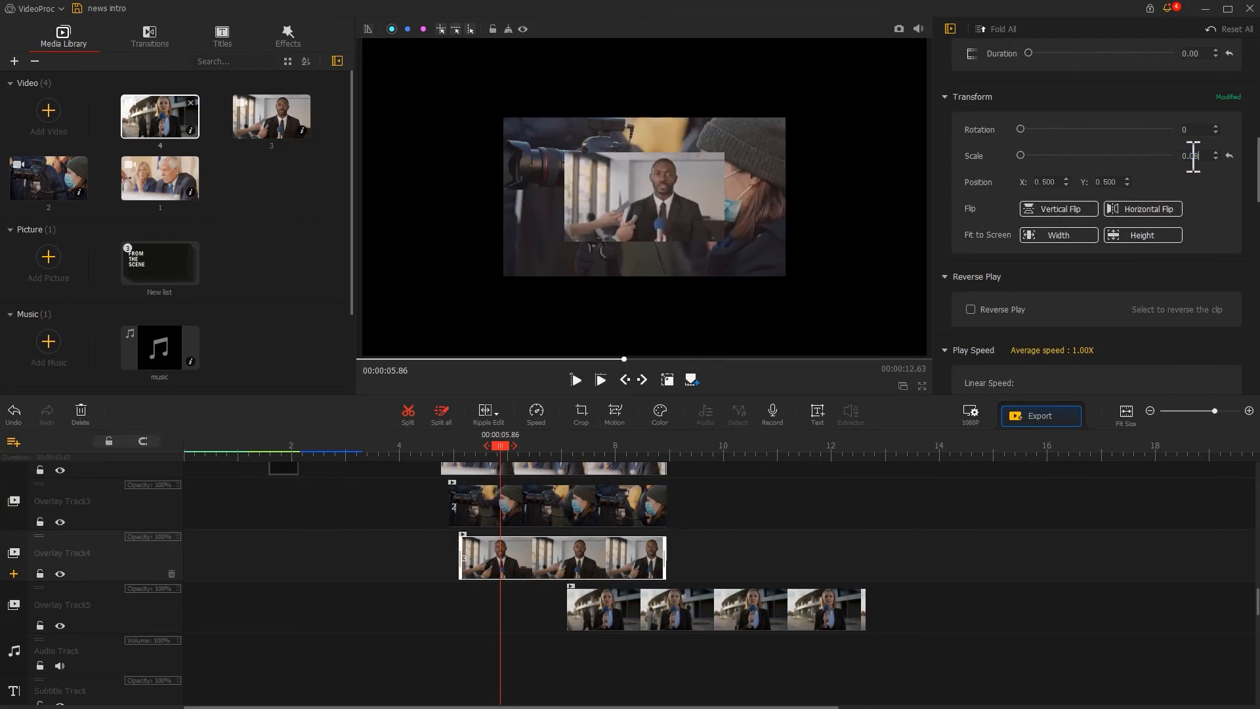
left_click(554, 512)
left_click(1195, 157)
key("BackSpace")
key("BackSpace")
type("08")
Open Motion editor for the man's interview clip and enlarge the first keyframe frame to fill the whole picture.
left_click(601, 468)
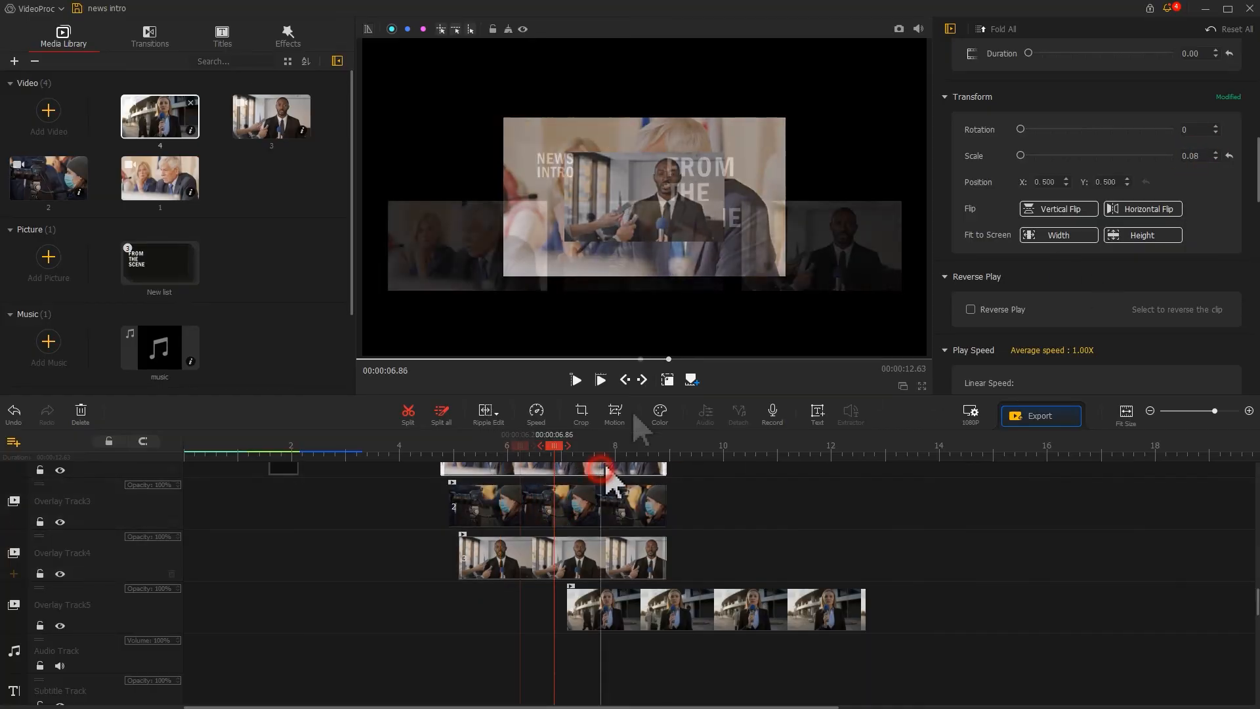
left_click(616, 419)
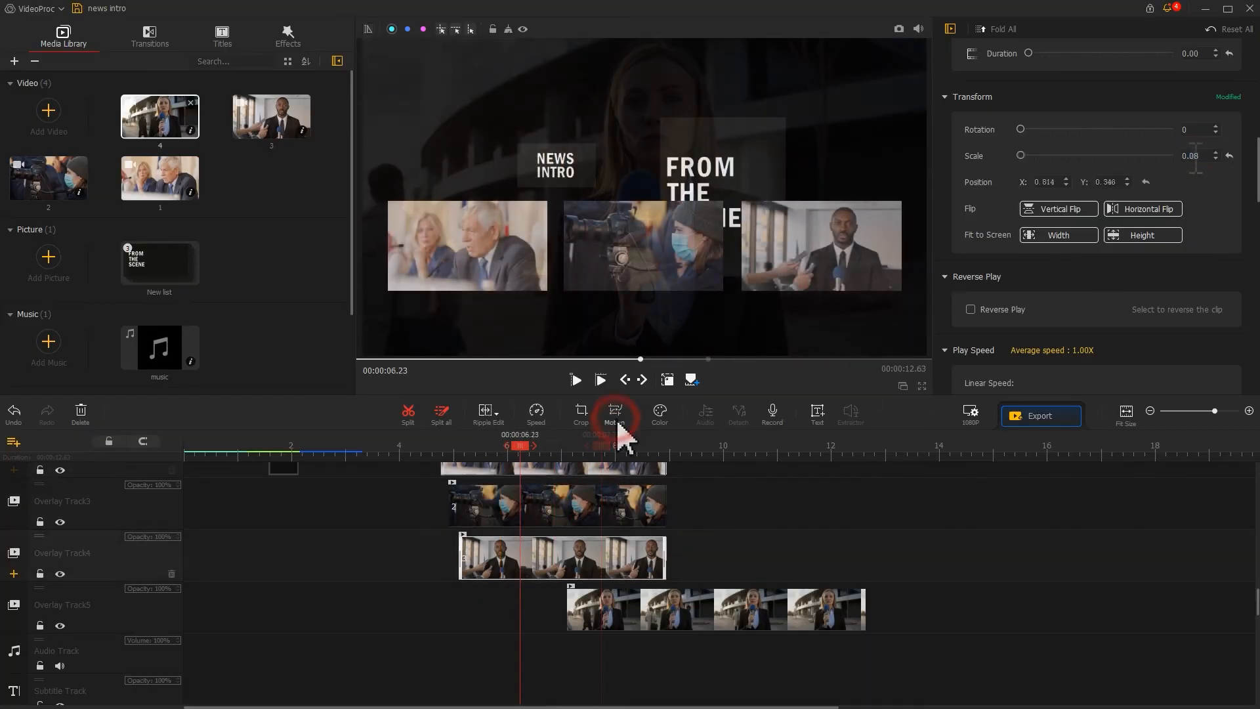
left_click_drag(267, 174, 184, 221)
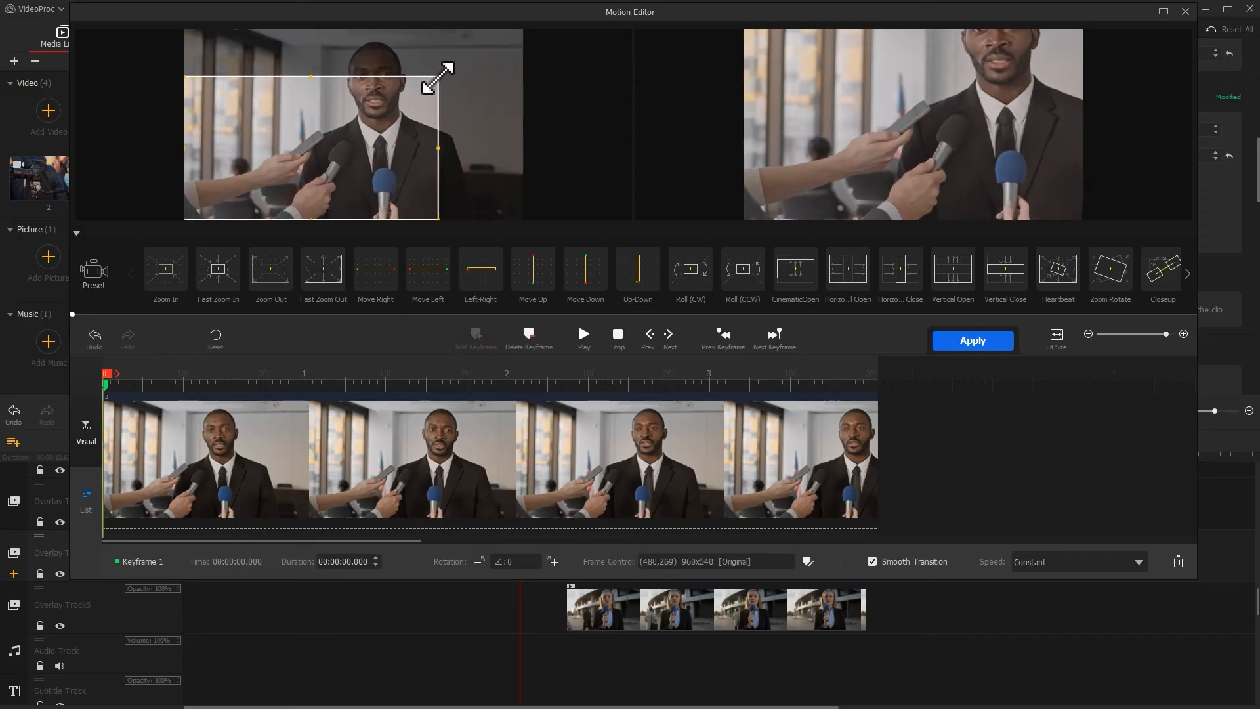
left_click_drag(435, 78, 511, 42)
Add a keyframe at 0.60 s and change its speed curve.
left_click_drag(253, 375, 225, 374)
left_click(485, 337)
left_click(1072, 562)
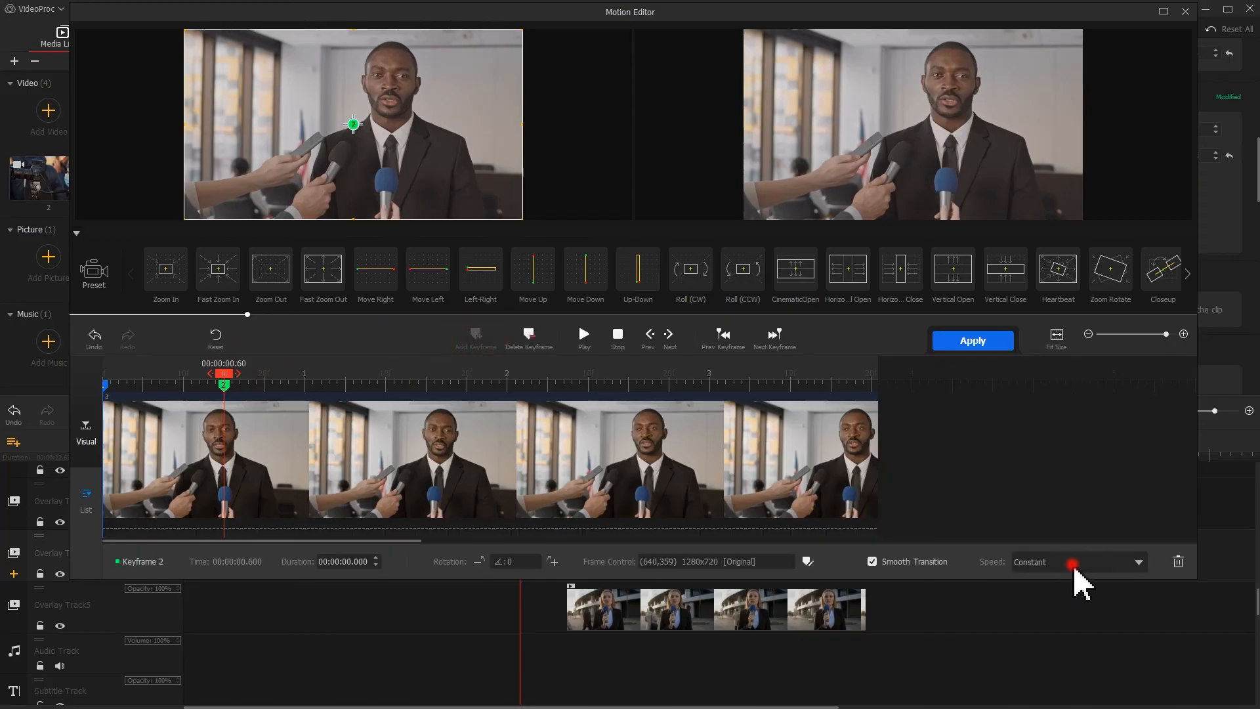
left_click(1099, 667)
Shift the first keyframe's frame left to X -125 so the clip slides in, and apply the motion.
left_click_drag(369, 154, 284, 155)
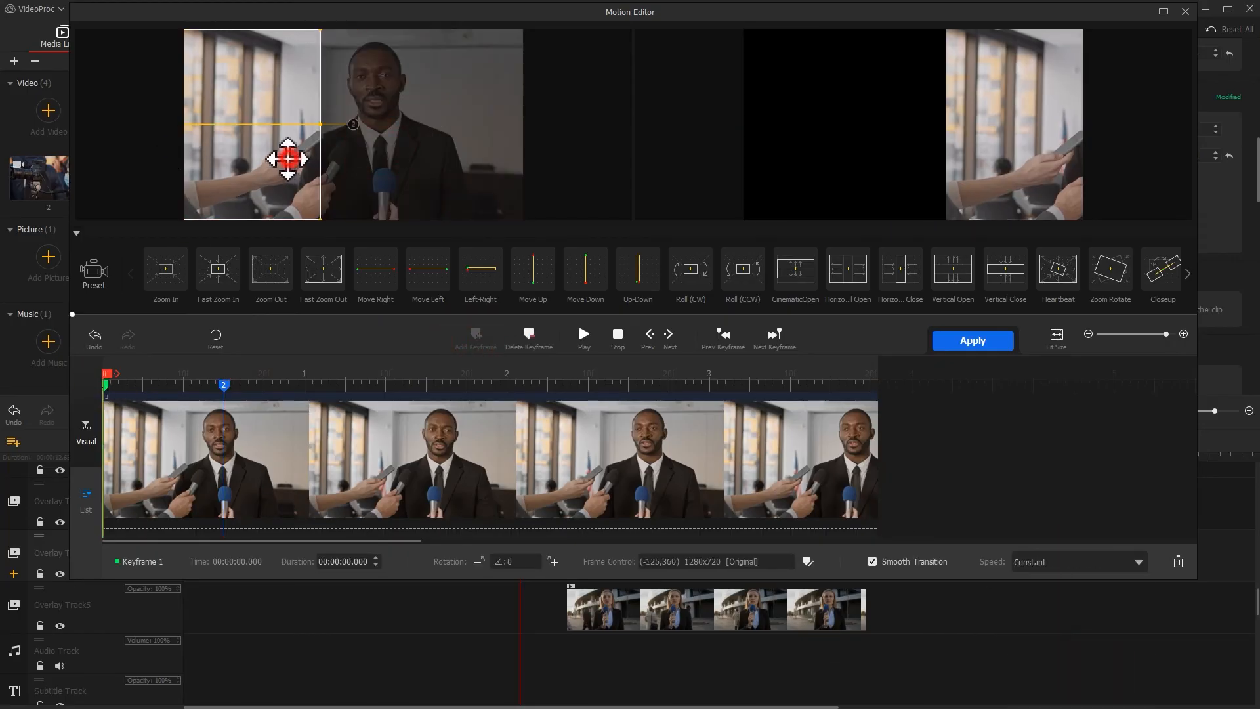
left_click(973, 340)
Open Motion editor for the camera operator clip and enlarge its first keyframe frame to the full 1920x1080.
left_click(526, 522)
left_click(615, 414)
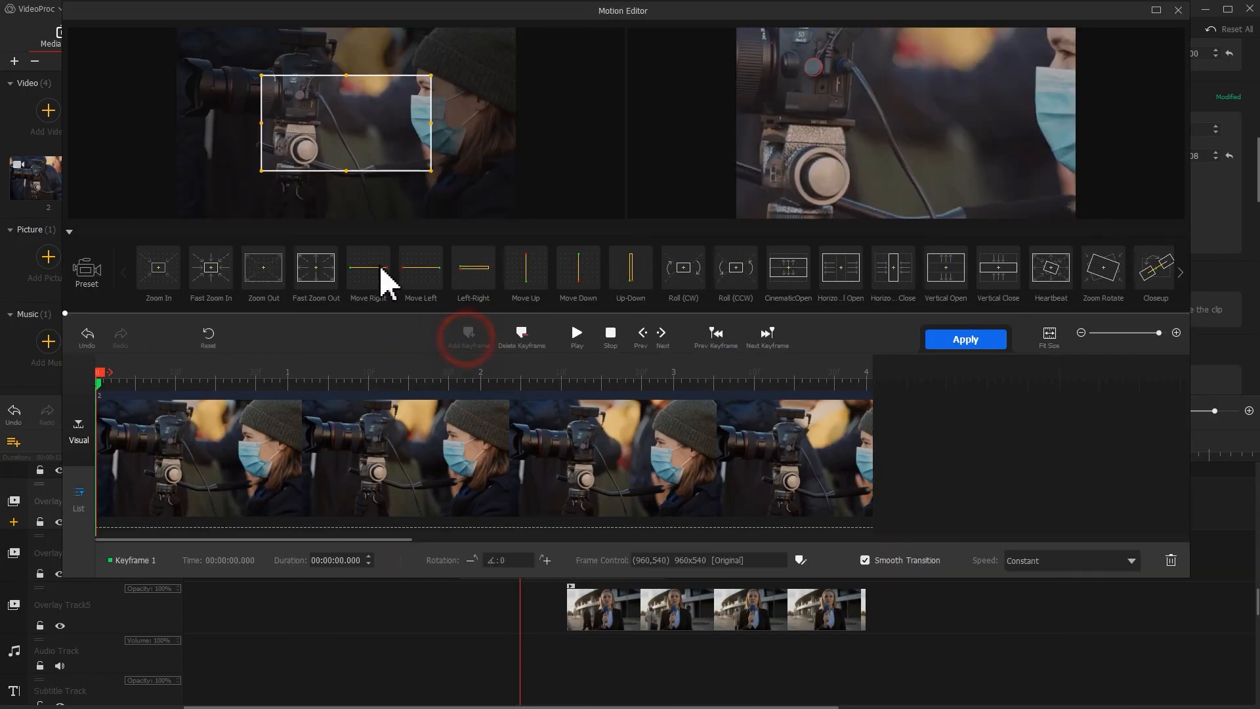
left_click_drag(260, 171, 176, 217)
left_click_drag(431, 76, 515, 29)
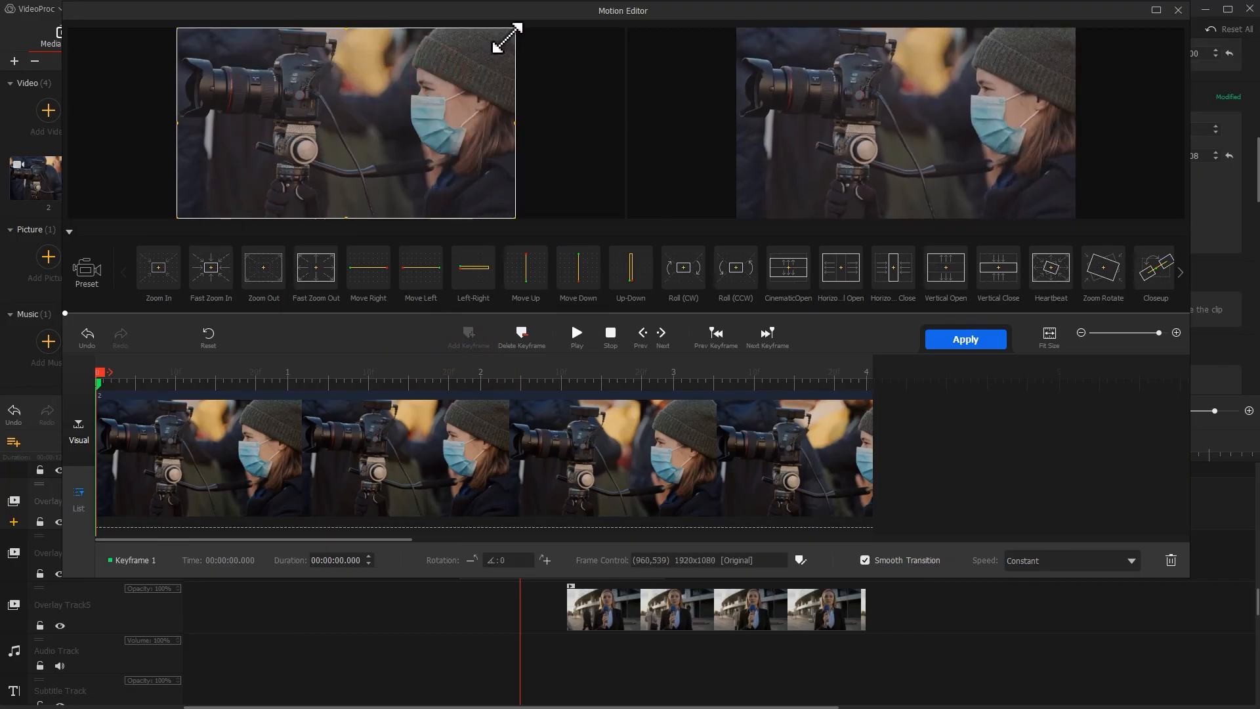
left_click(270, 372)
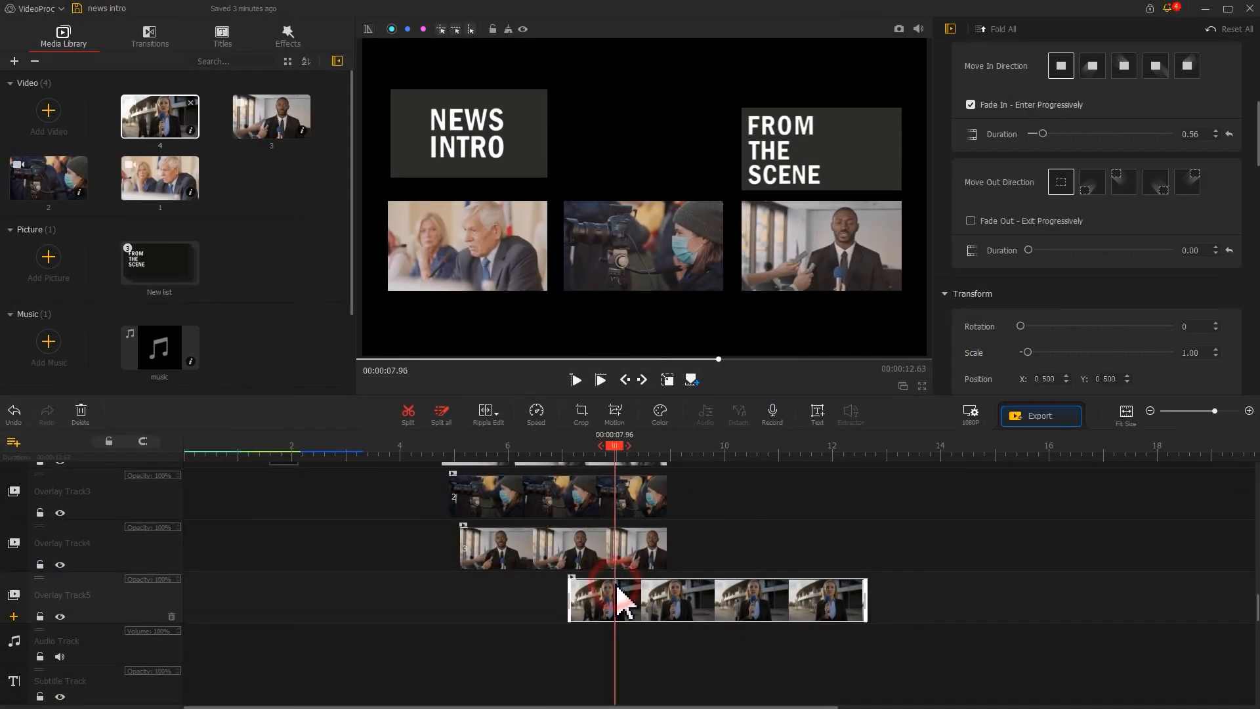
Open Motion editor for the reporter clip and set the first keyframe's frame size to 6870x3864.
left_click(621, 600)
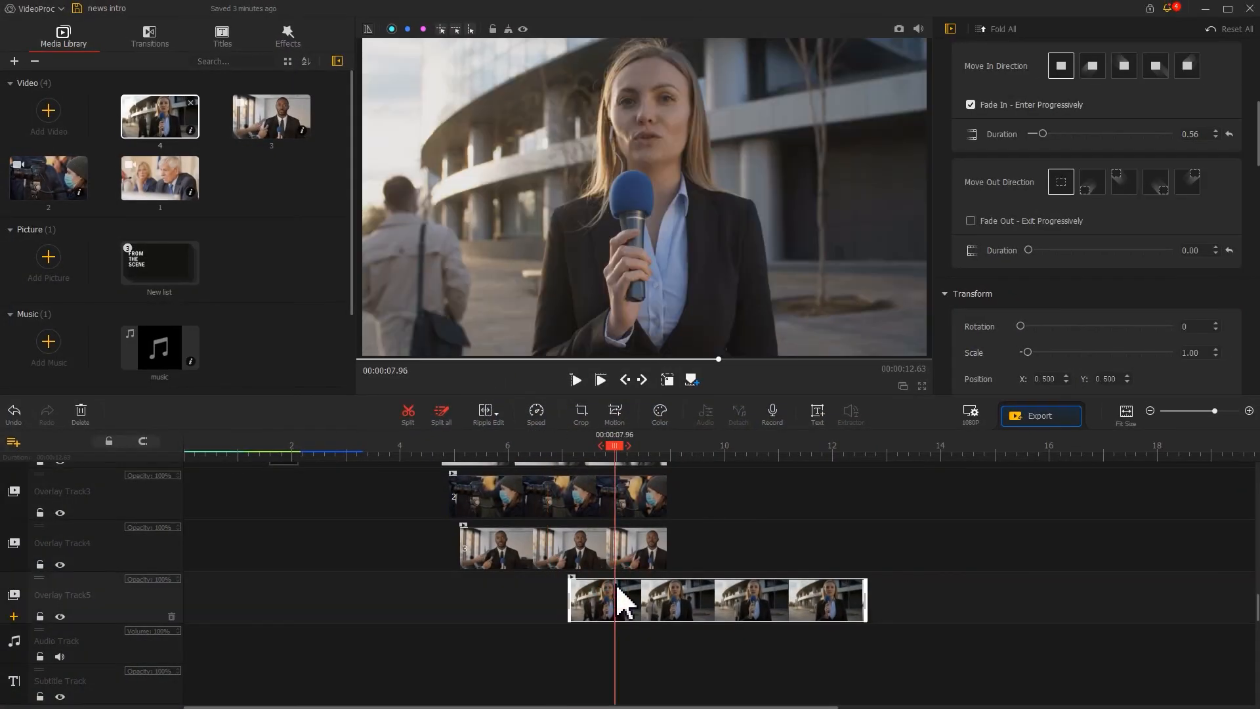
left_click(620, 418)
left_click(802, 556)
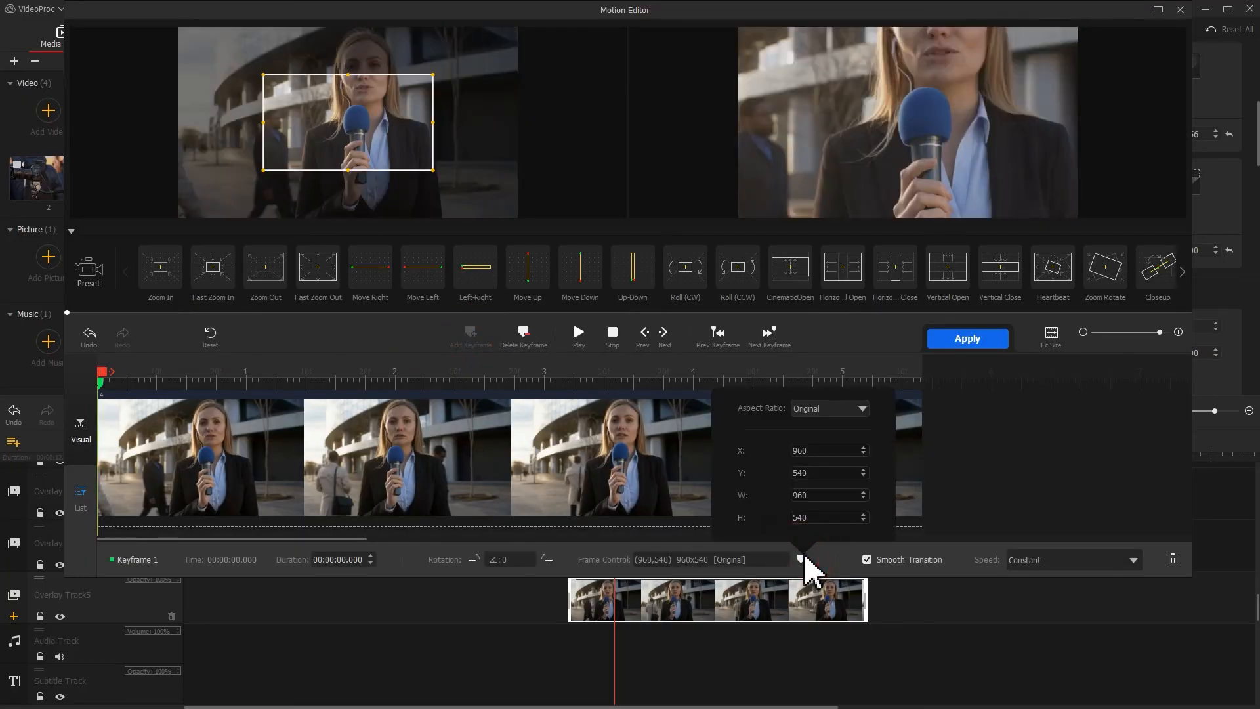
key("Return")
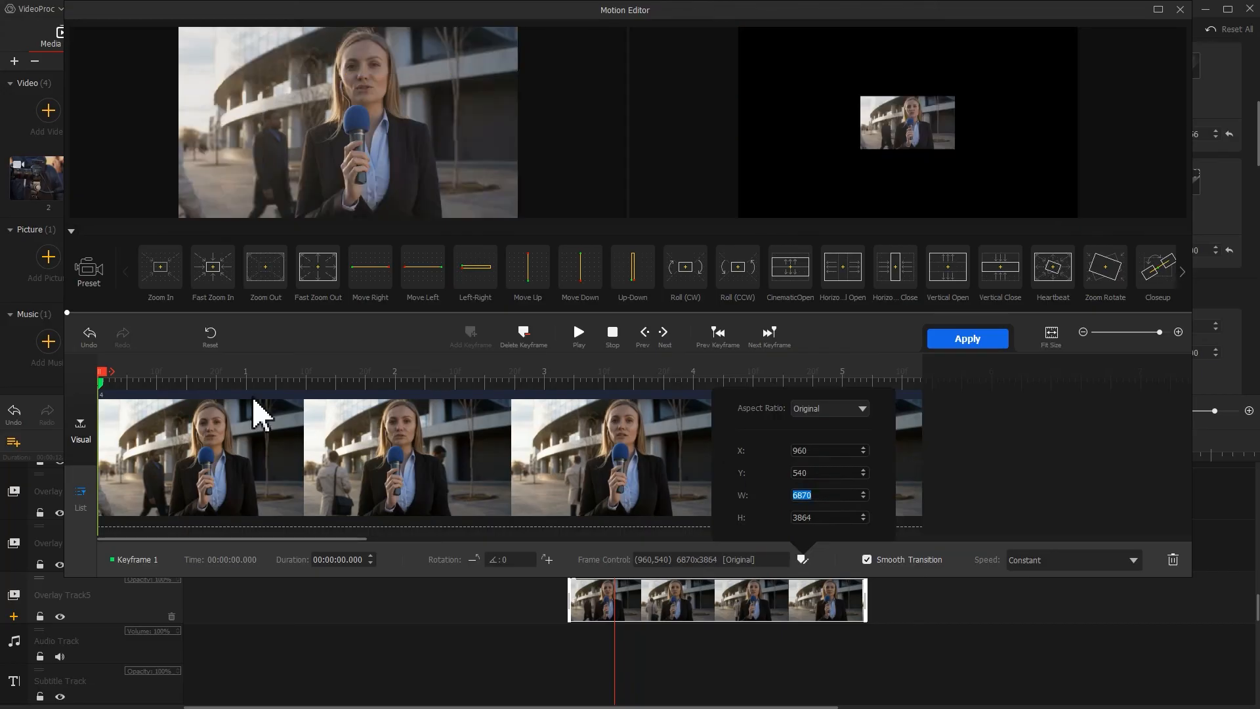
Add keyframes at 0.48 s and 0.88 s in the reporter clip's motion.
mouse_move(102, 372)
left_mouse_down()
mouse_move(210, 372)
mouse_move(171, 372)
left_mouse_up()
left_click(478, 338)
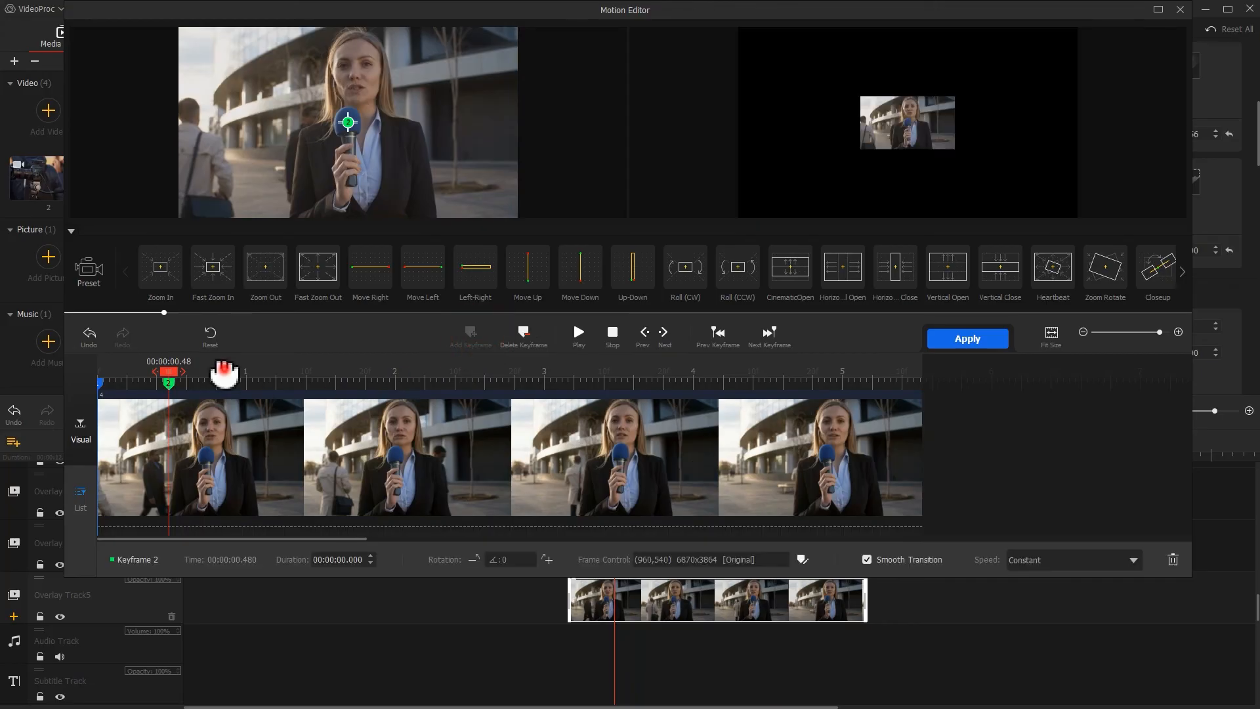
left_click(228, 377)
left_click(473, 336)
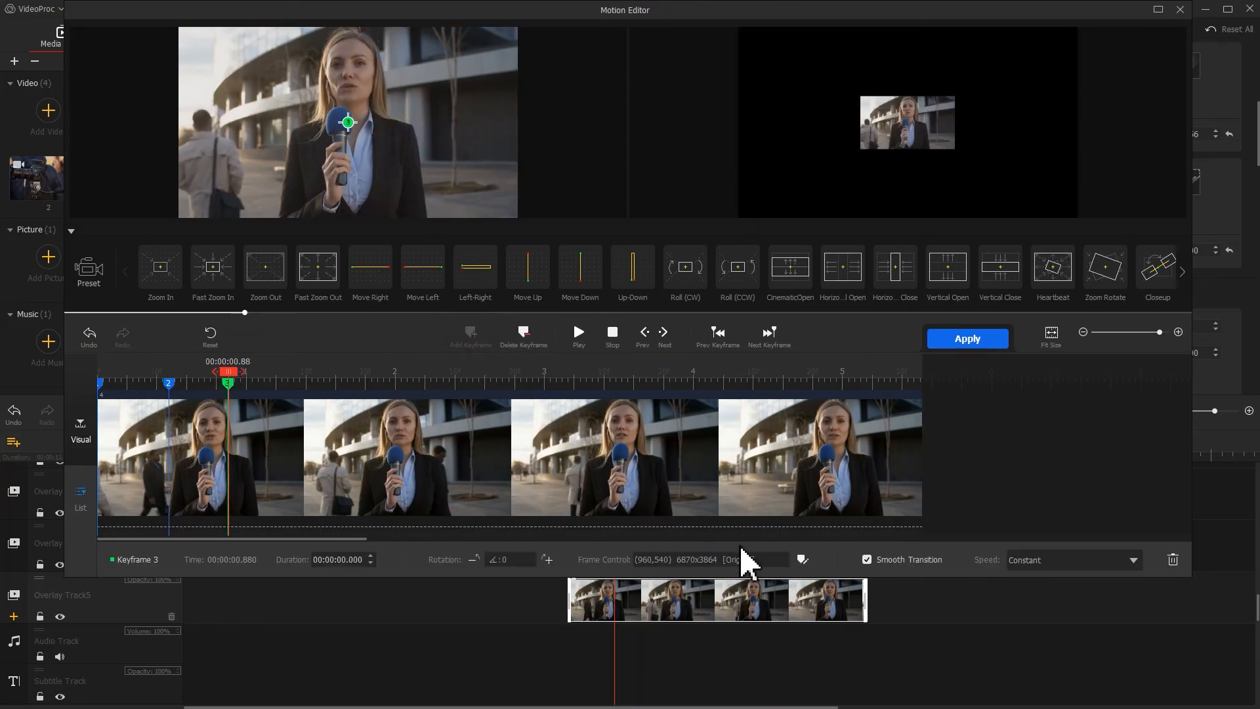
Set the third keyframe's frame to 1920x1080 with Smooth Speed Down 1 speed, and apply the motion.
left_click(801, 558)
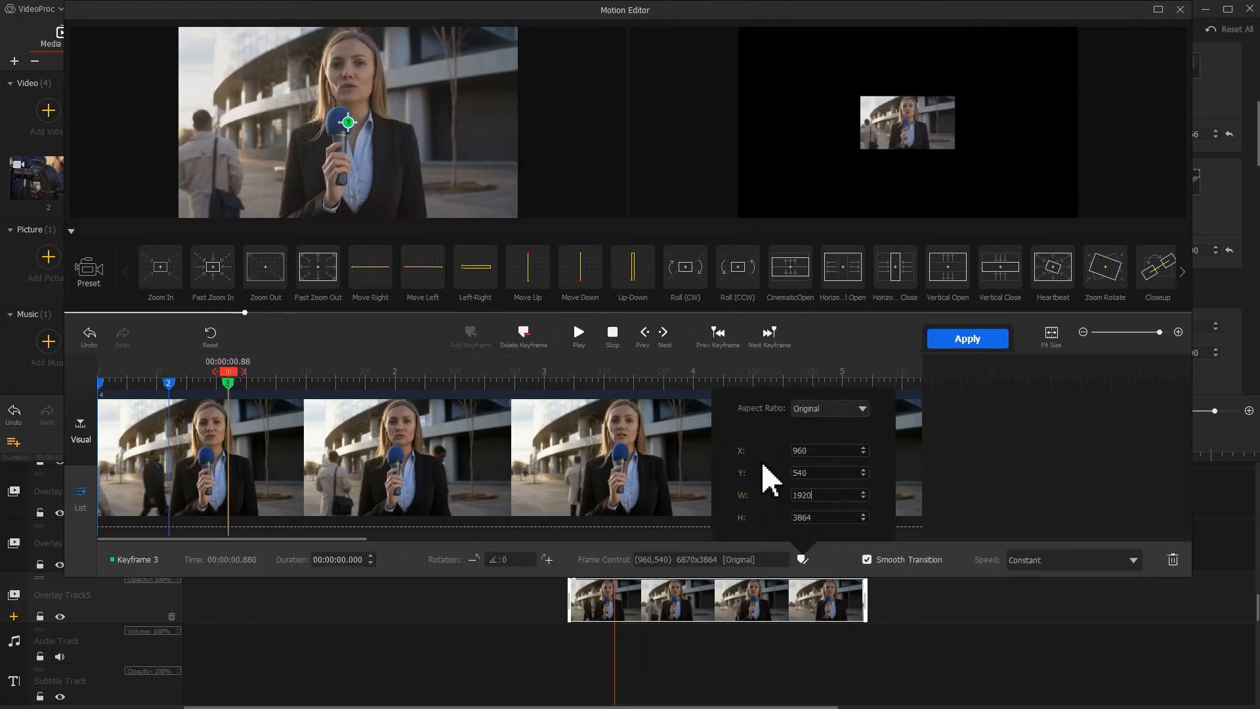
key("Return")
left_click(1030, 561)
left_click(1114, 676)
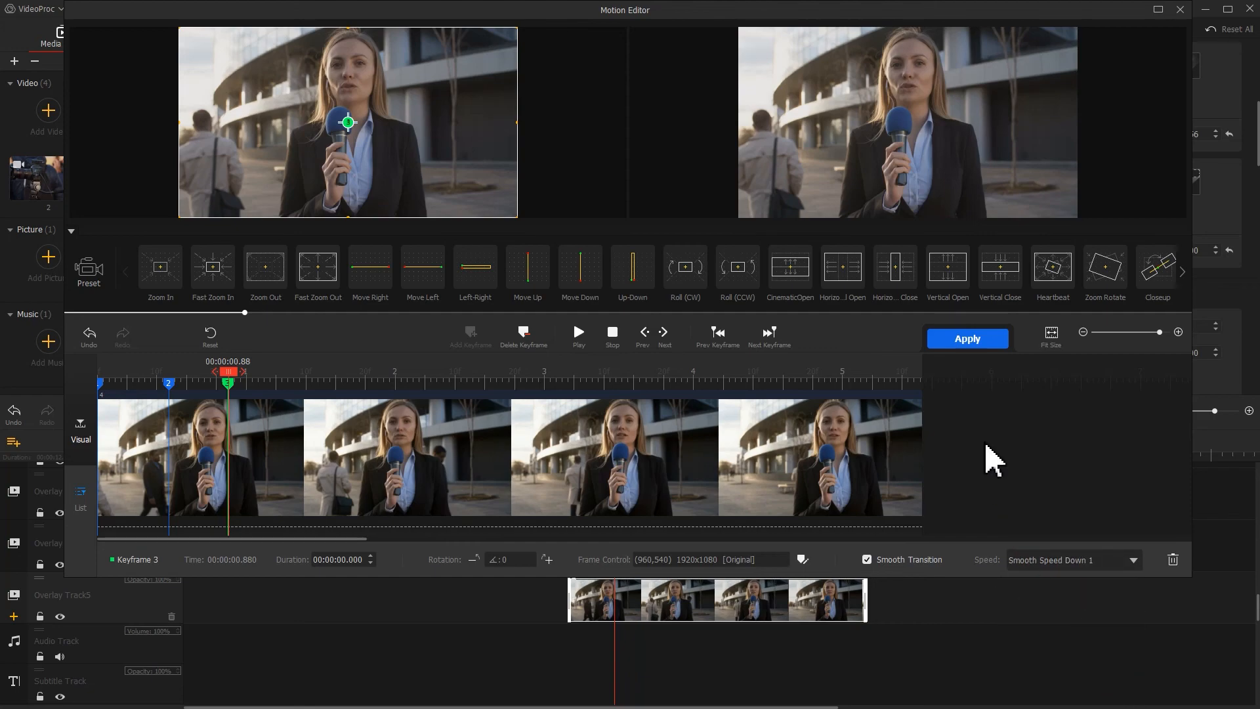
left_click(977, 342)
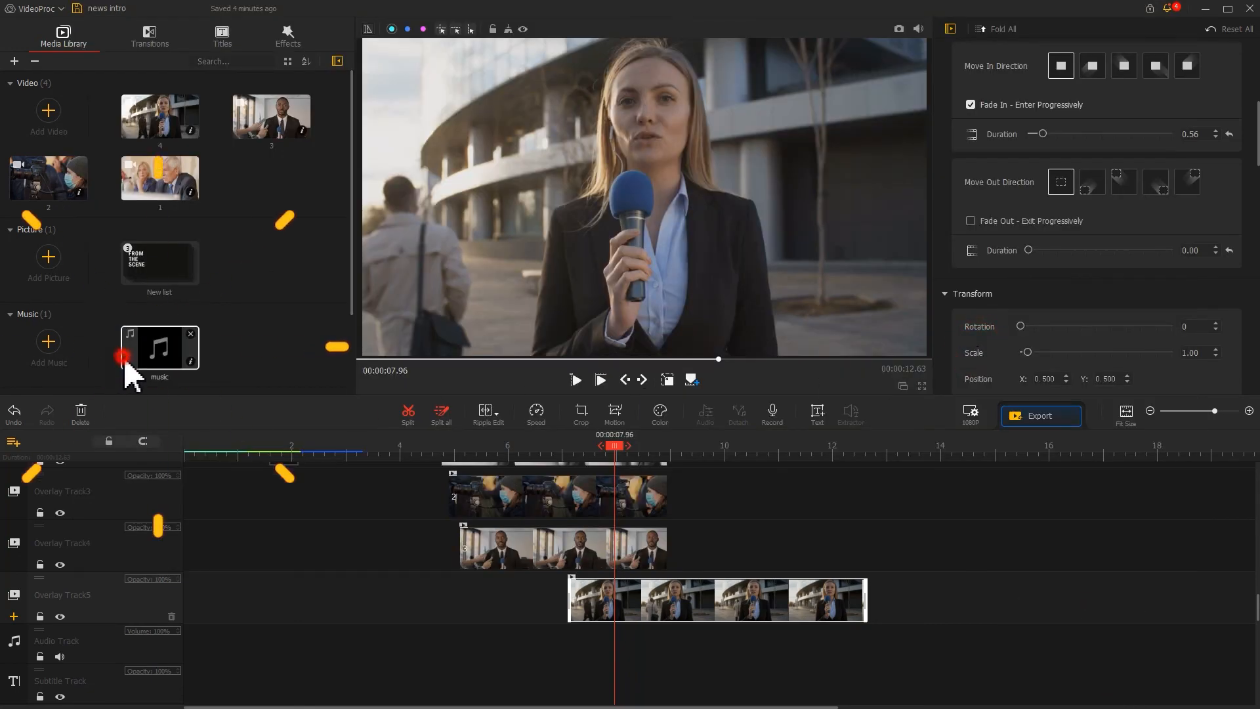
Add the music to the Audio Track from the start and play back the intro.
left_click_drag(127, 357, 167, 653)
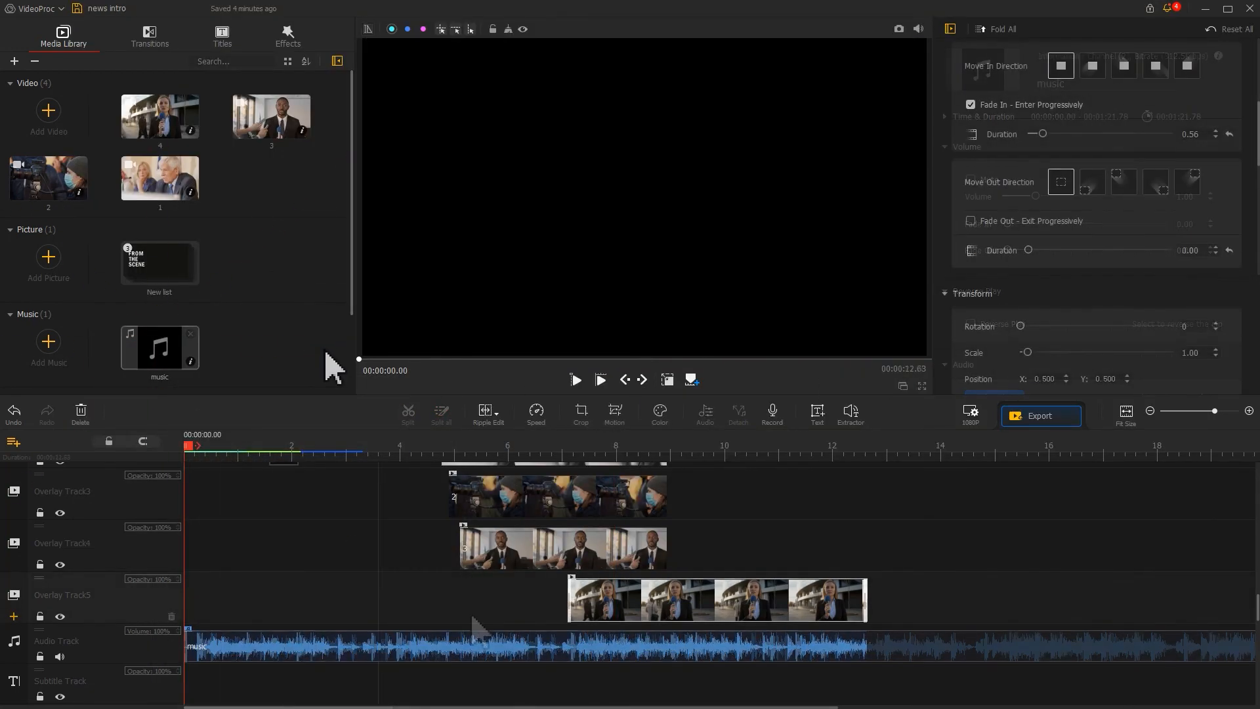
key("space")
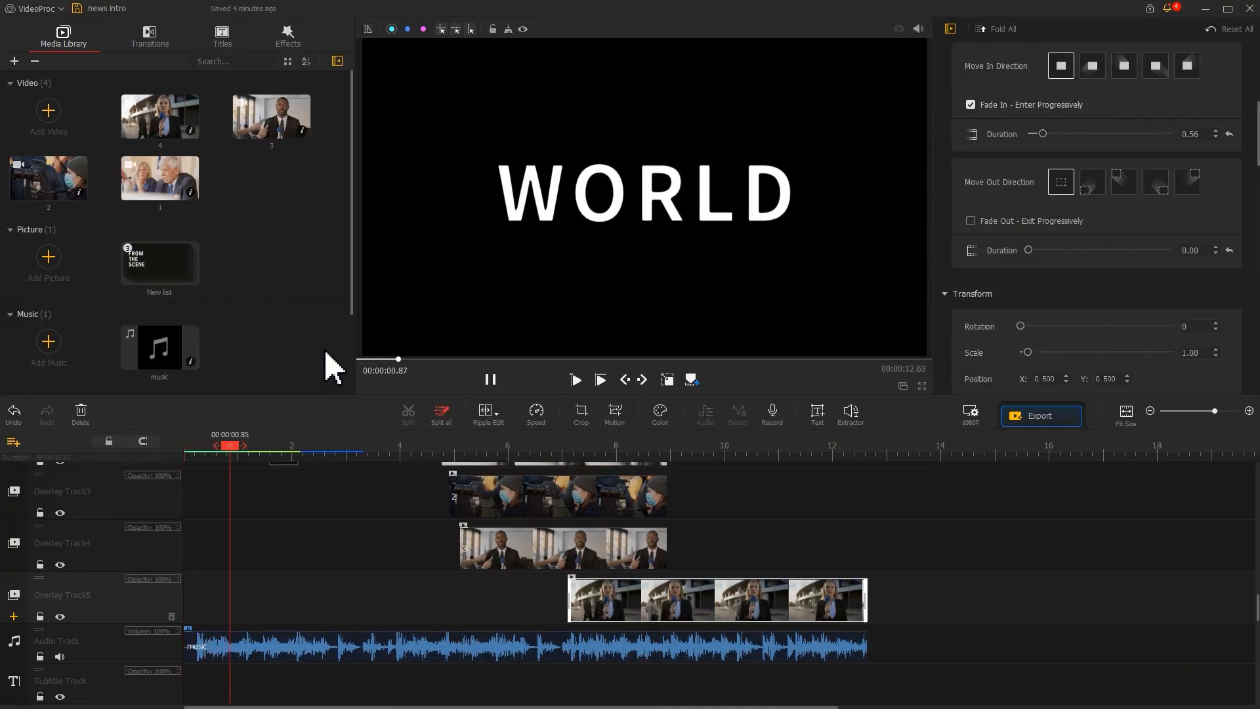